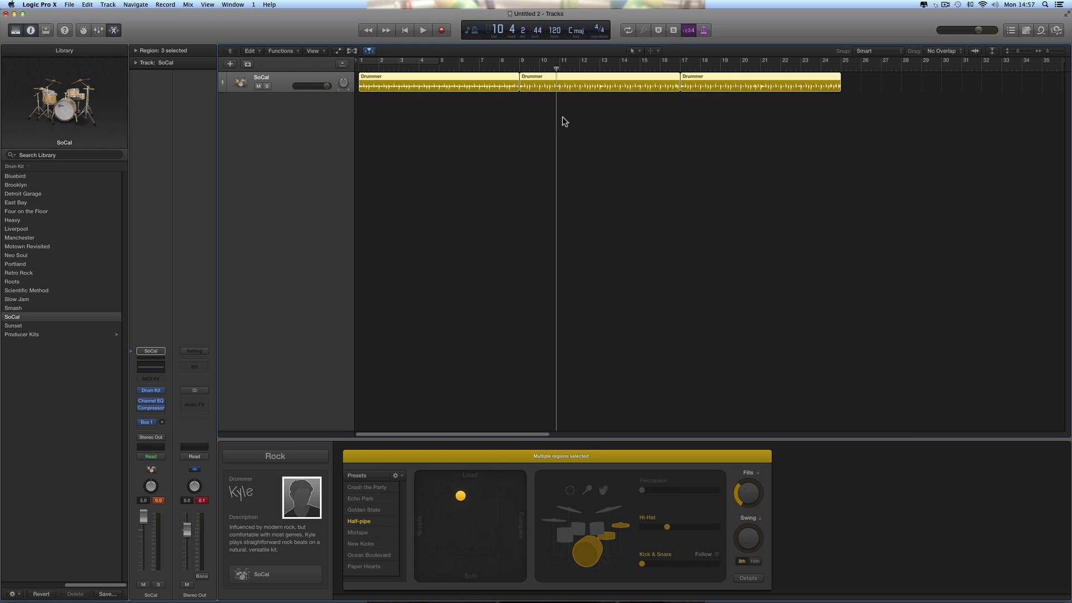
left_click(526, 107)
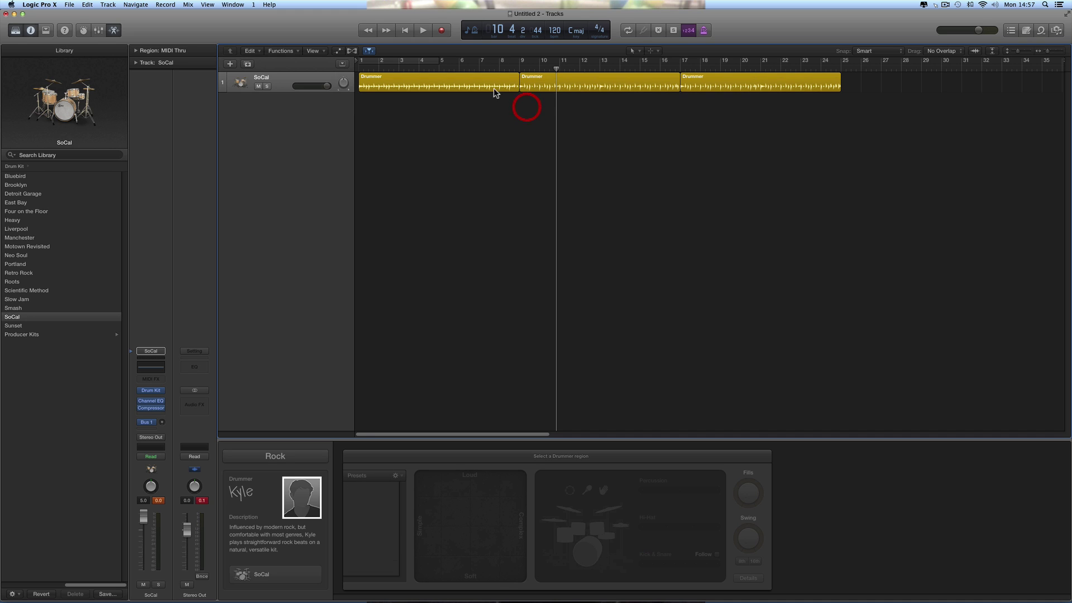
left_click(491, 85)
left_click(574, 84)
left_click(758, 83)
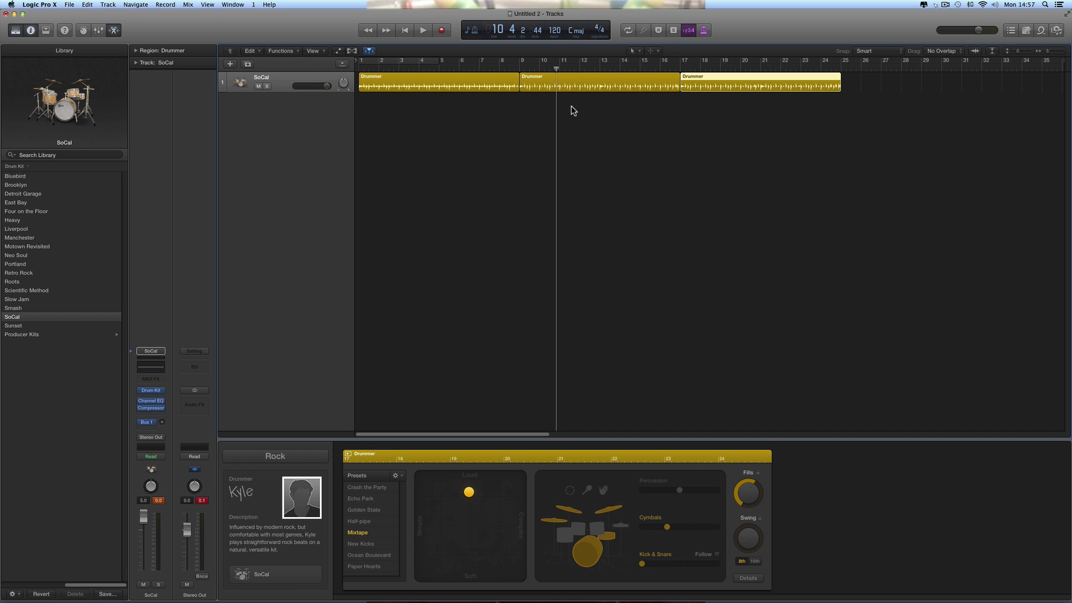
Step: Return the playhead to bar 1 and create one audio track with Input 1 as its source
left_click_drag(556, 69, 359, 69)
left_click(230, 64)
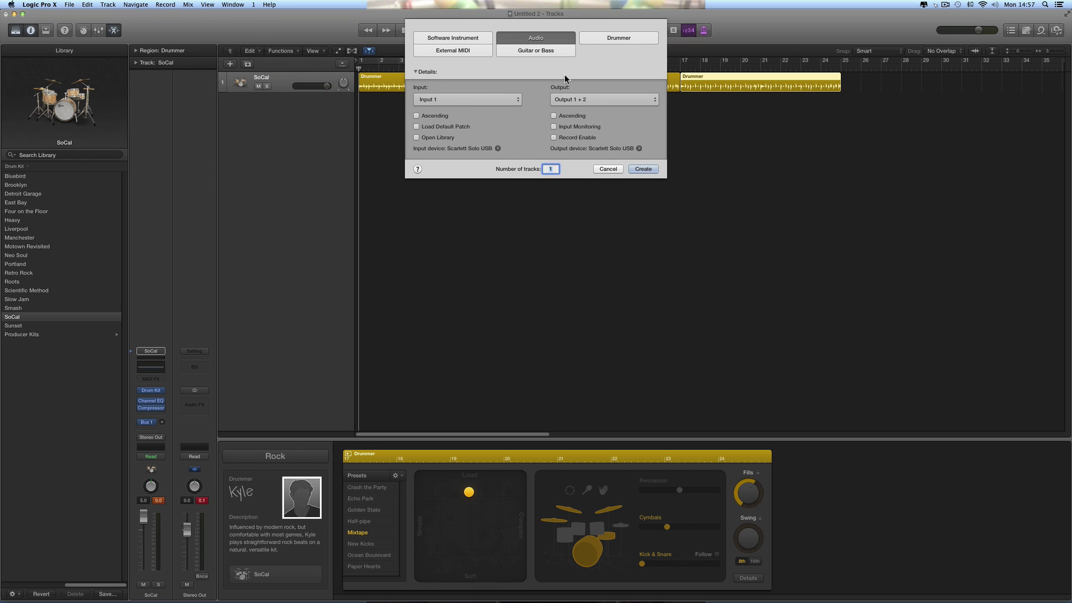
left_click(536, 37)
left_click(461, 100)
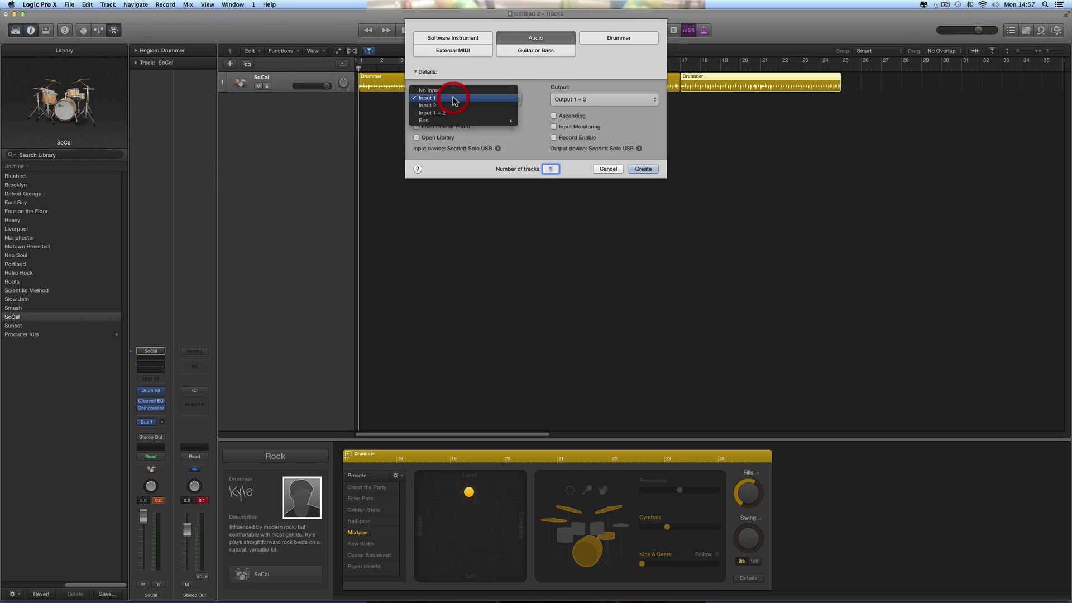
left_click(454, 99)
left_click(641, 169)
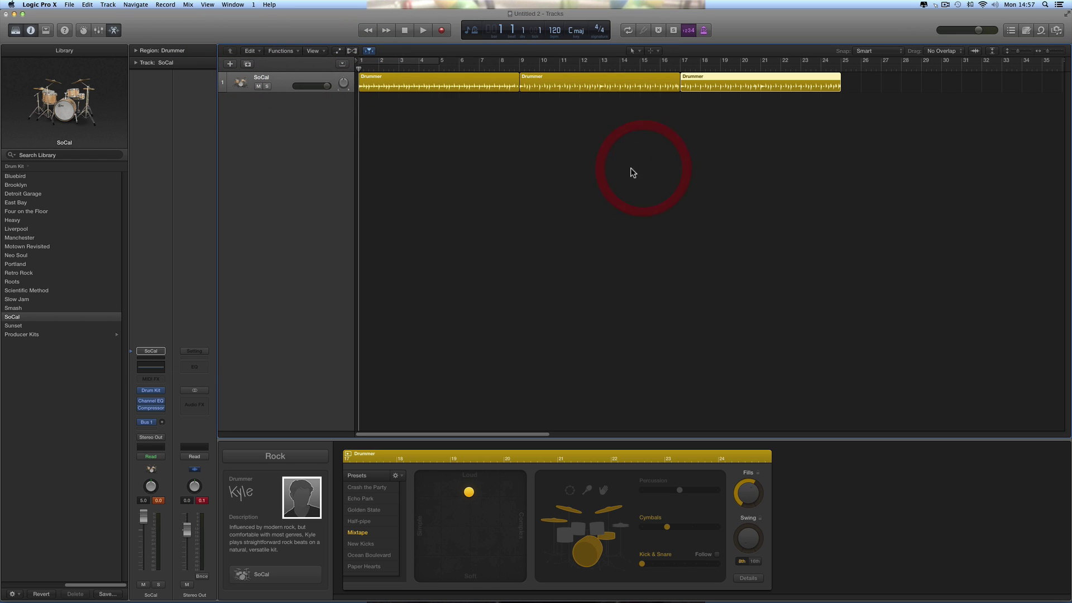
Step: Assign the Natural Strum acoustic guitar patch to the new audio track
left_click(286, 107)
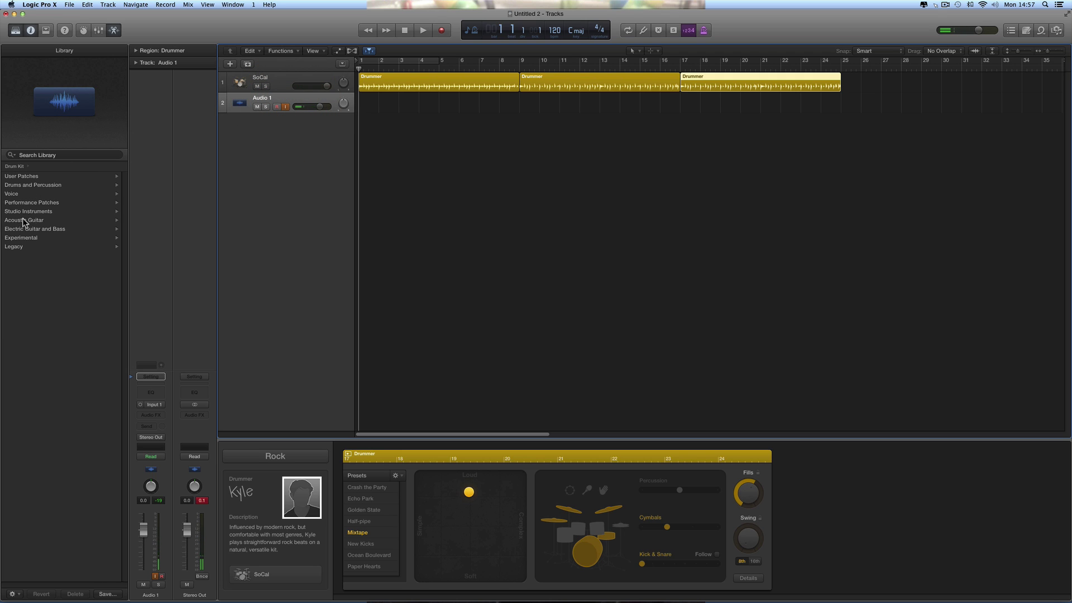
left_click(271, 101)
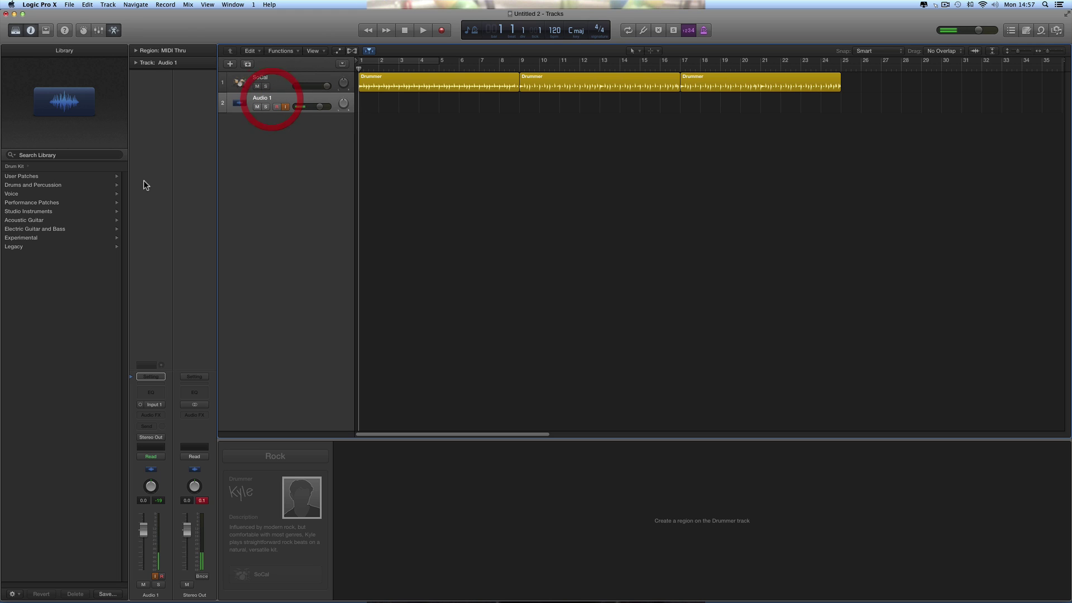
left_click(22, 221)
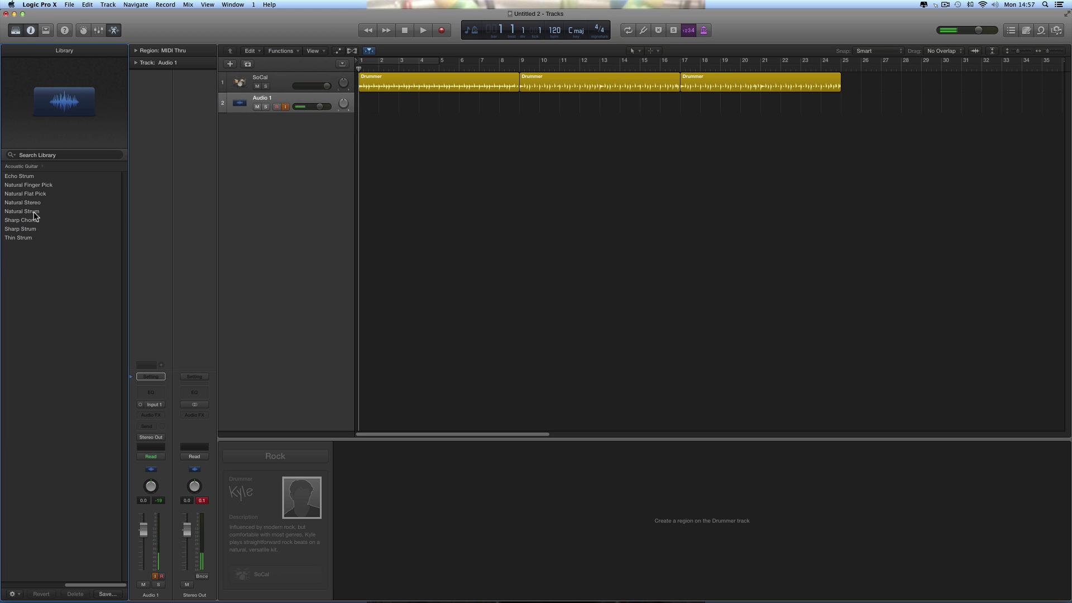
left_click(34, 211)
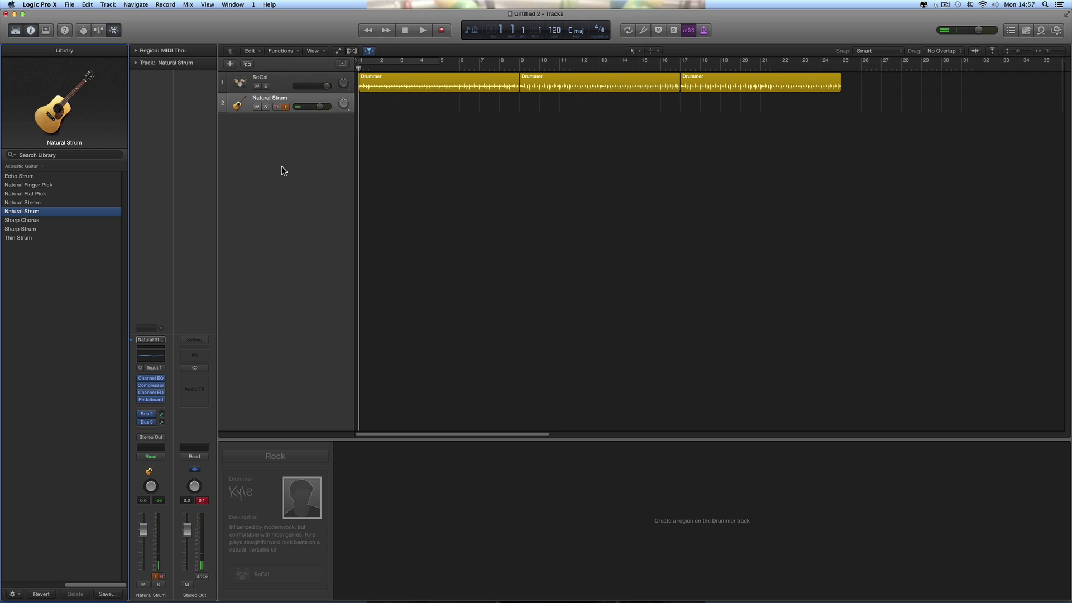
Step: Set the SoCal drum track's volume to +5.1 dB and select the Natural Strum track again
left_click(293, 83)
left_click_drag(326, 86, 323, 88)
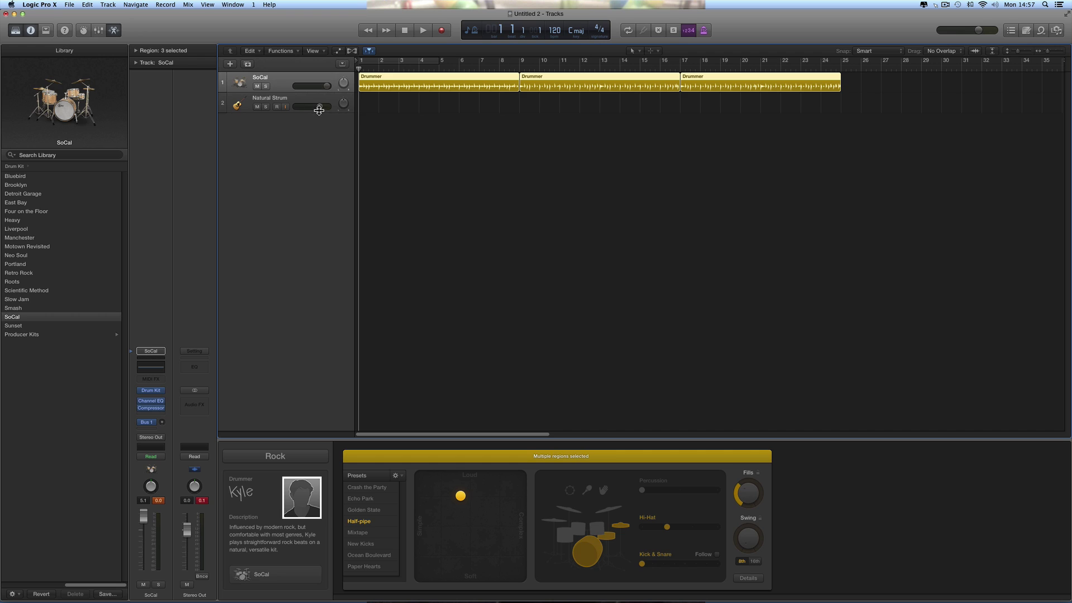
left_click(306, 98)
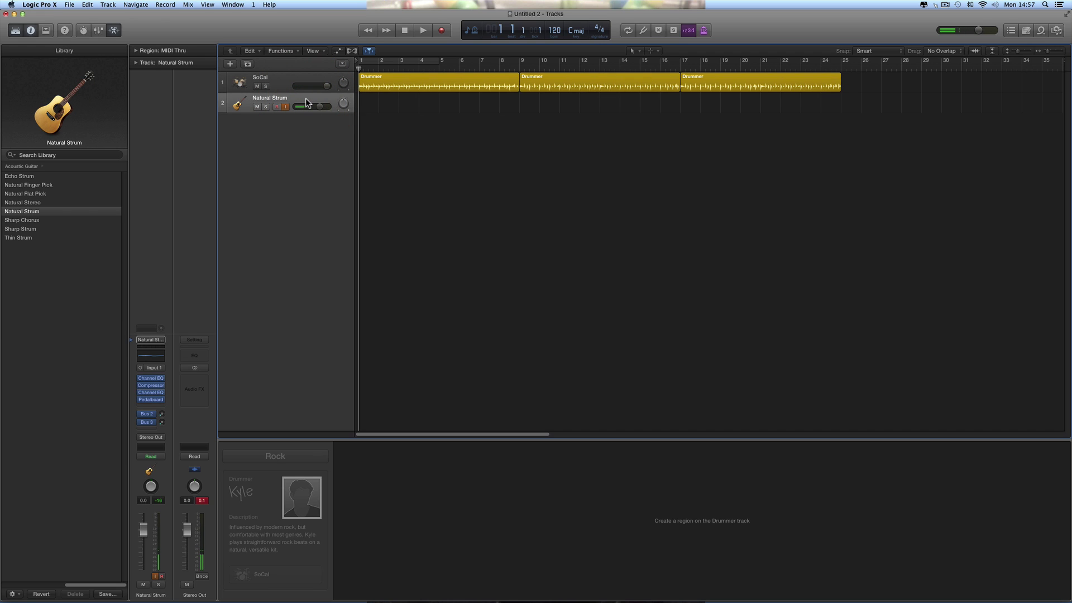
left_click(618, 85)
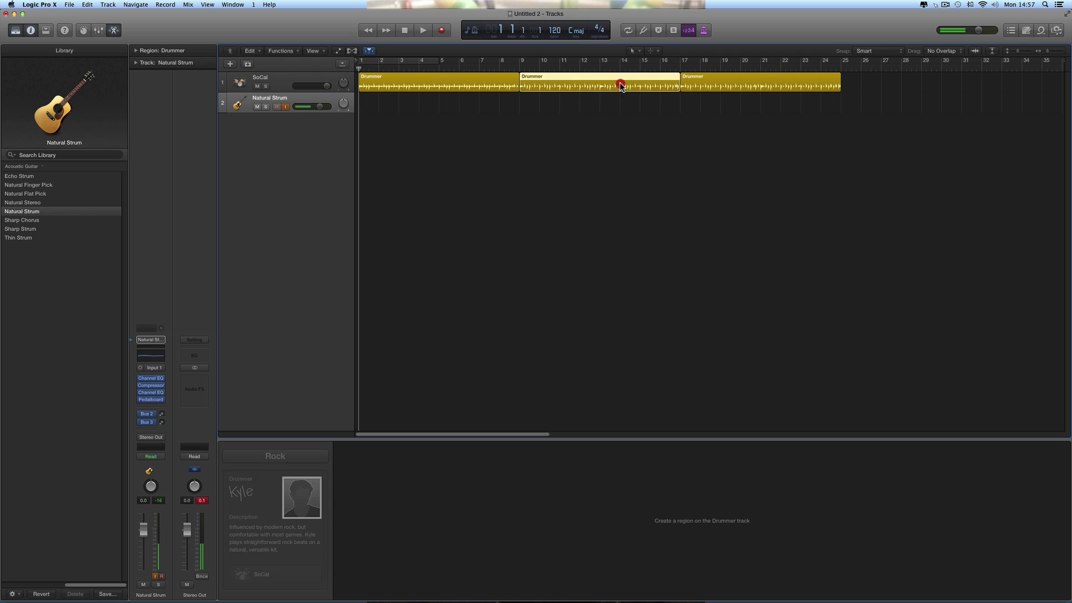
left_click(725, 81)
left_click(642, 84)
left_click(726, 82)
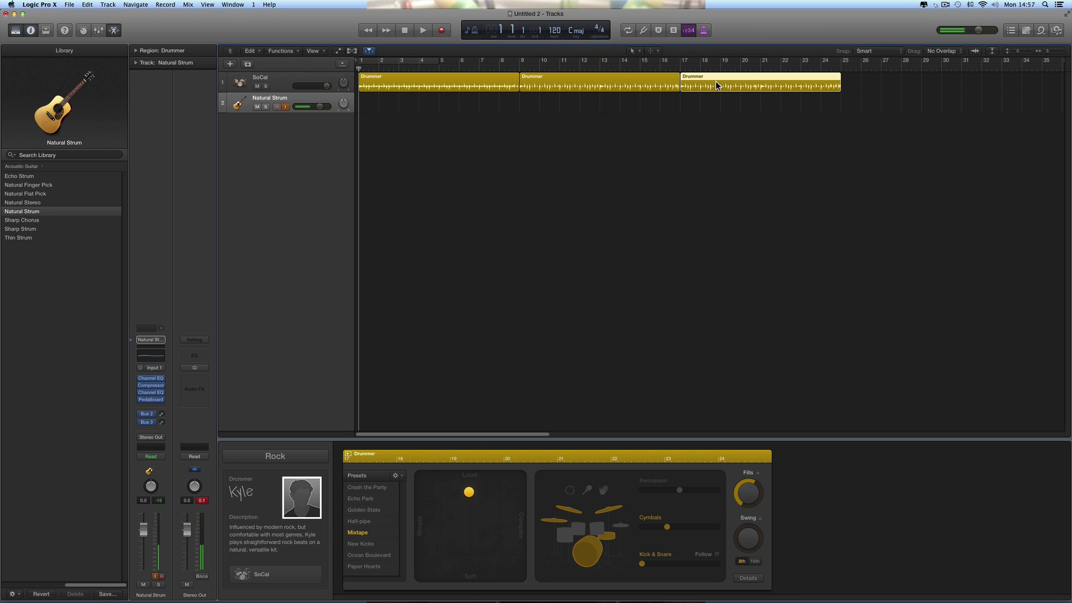
left_click(650, 80)
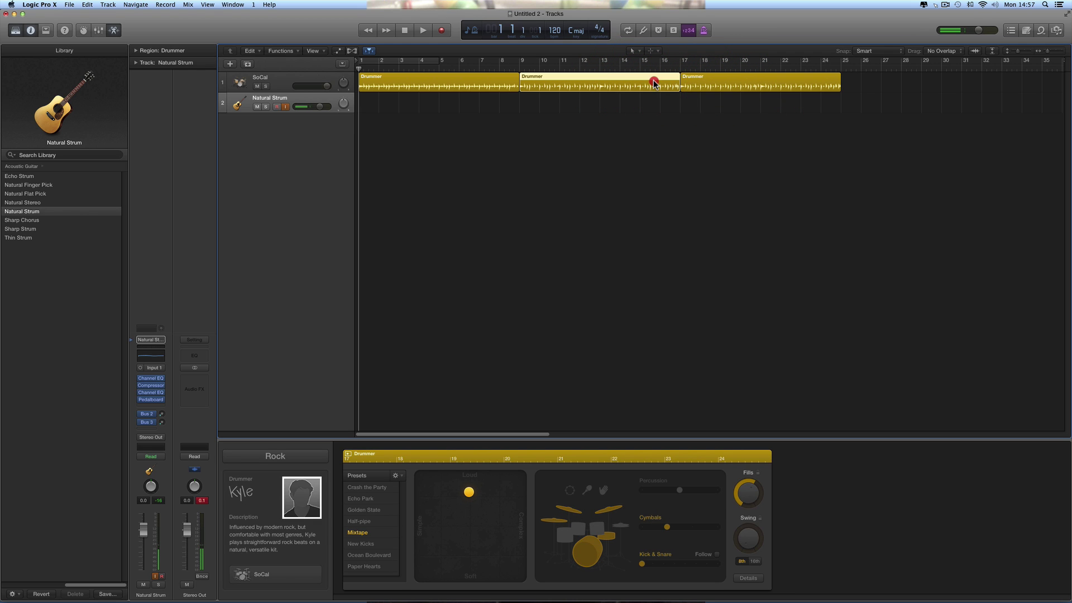
Step: Record a guitar take on the Natural Strum track from bar 1 to about bar 29
left_click(481, 122)
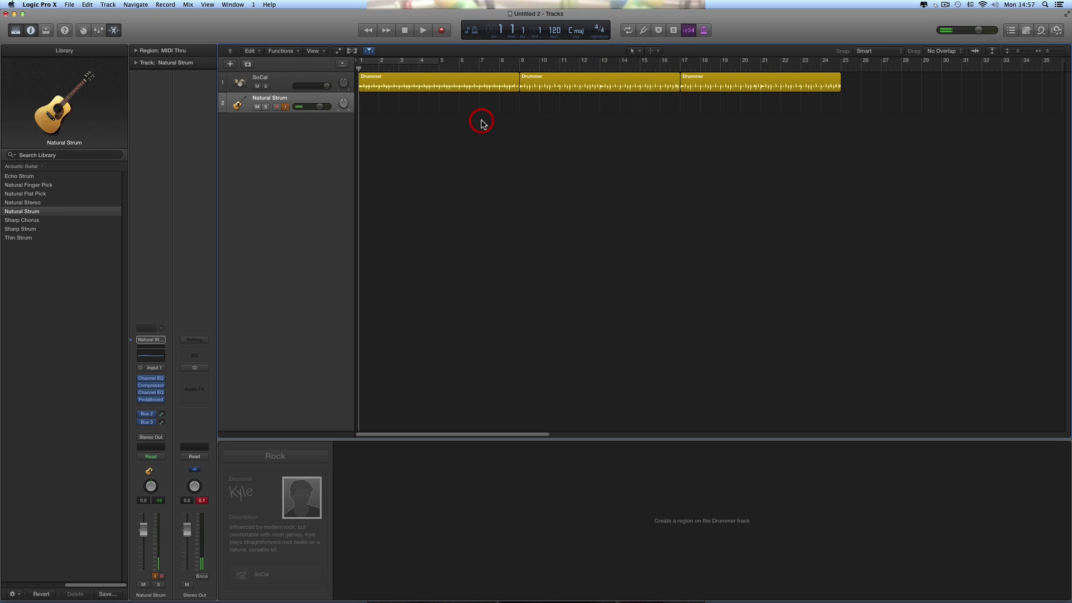
left_click(441, 31)
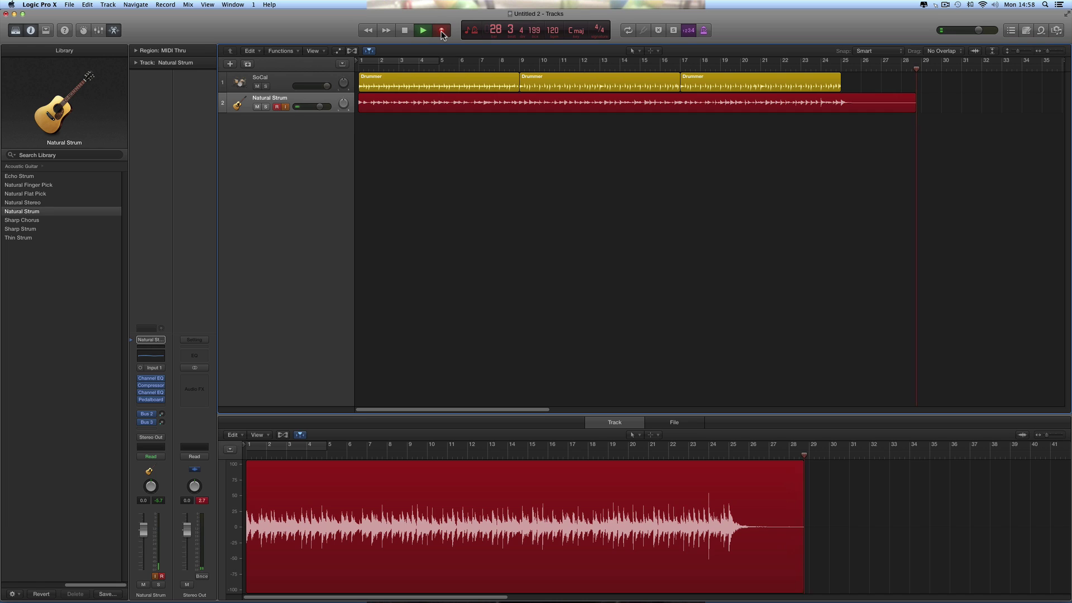
key("space")
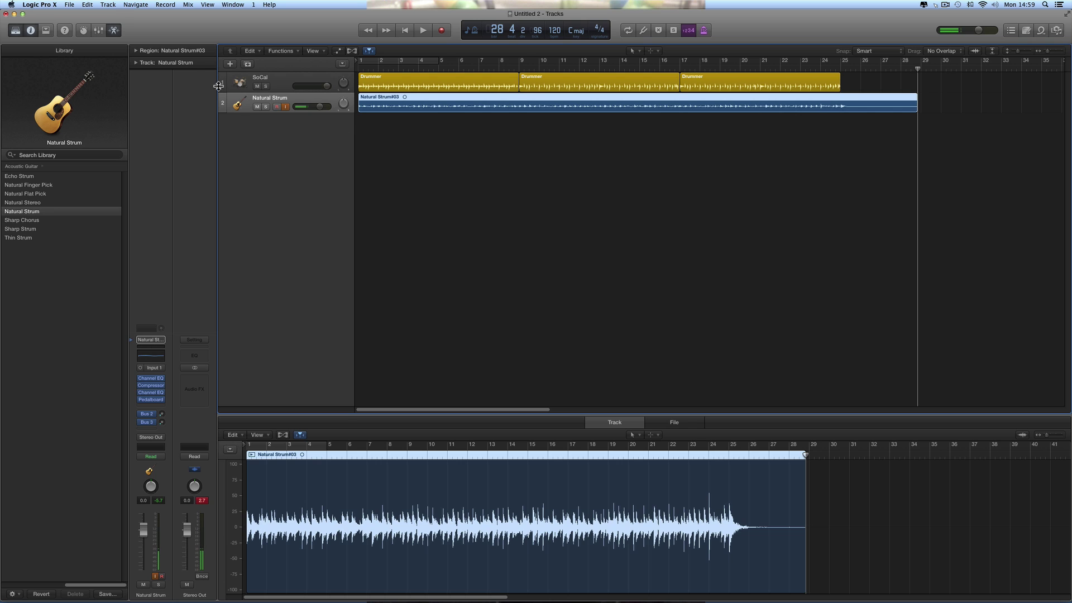
Step: Show the output track in the arrangement and enlarge the Stereo Out track's height
left_click(110, 5)
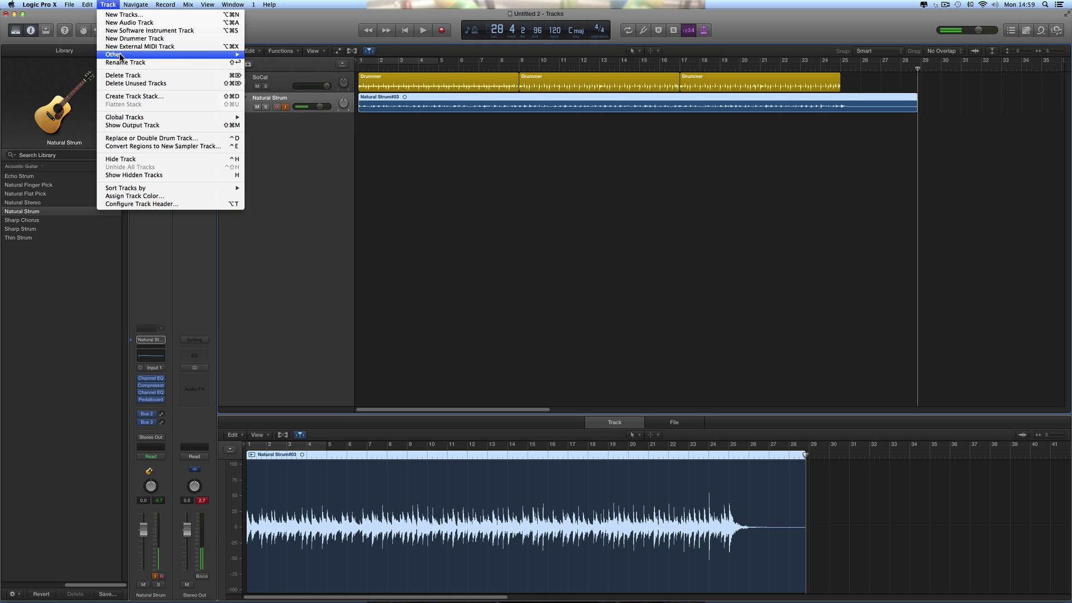
left_click(129, 125)
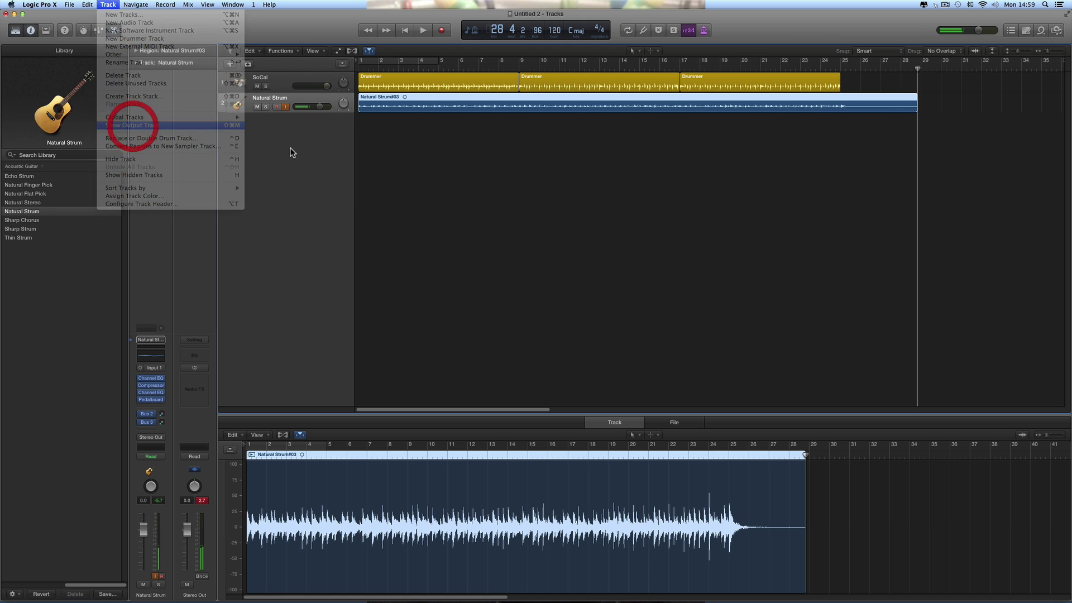
left_click(304, 127)
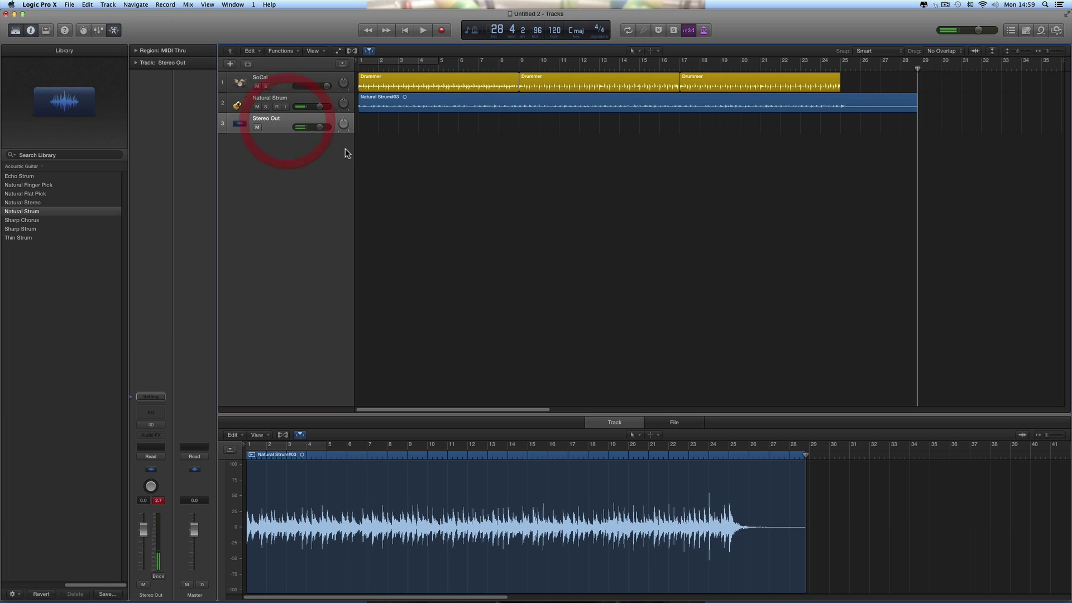
left_click_drag(324, 134, 324, 181)
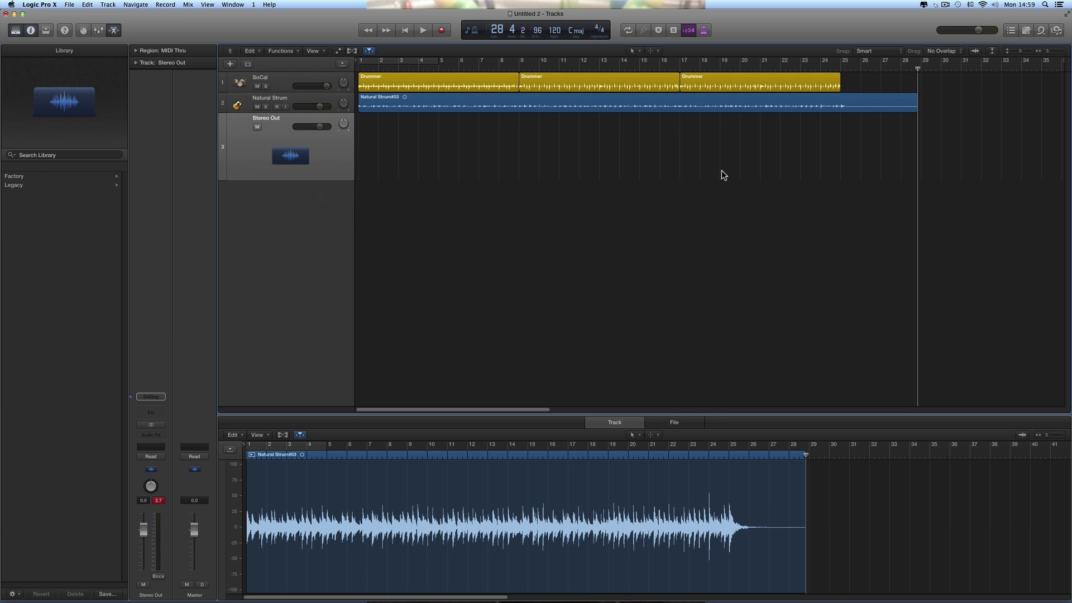
Step: Show track automation and set the Stereo Out track's automation parameter to Volume
left_click(339, 51)
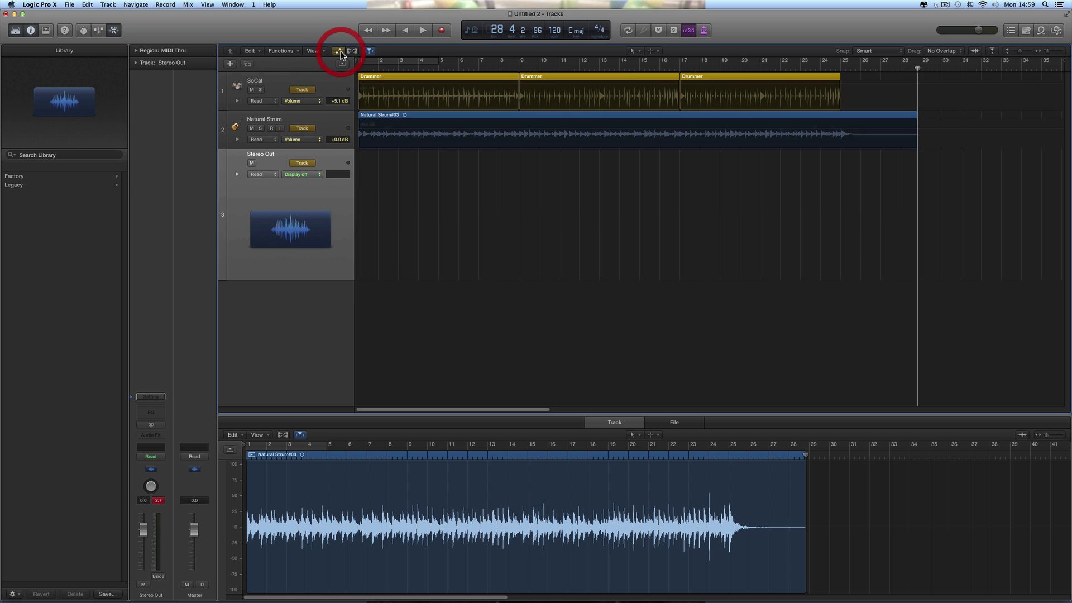
left_click(311, 174)
left_click(310, 176)
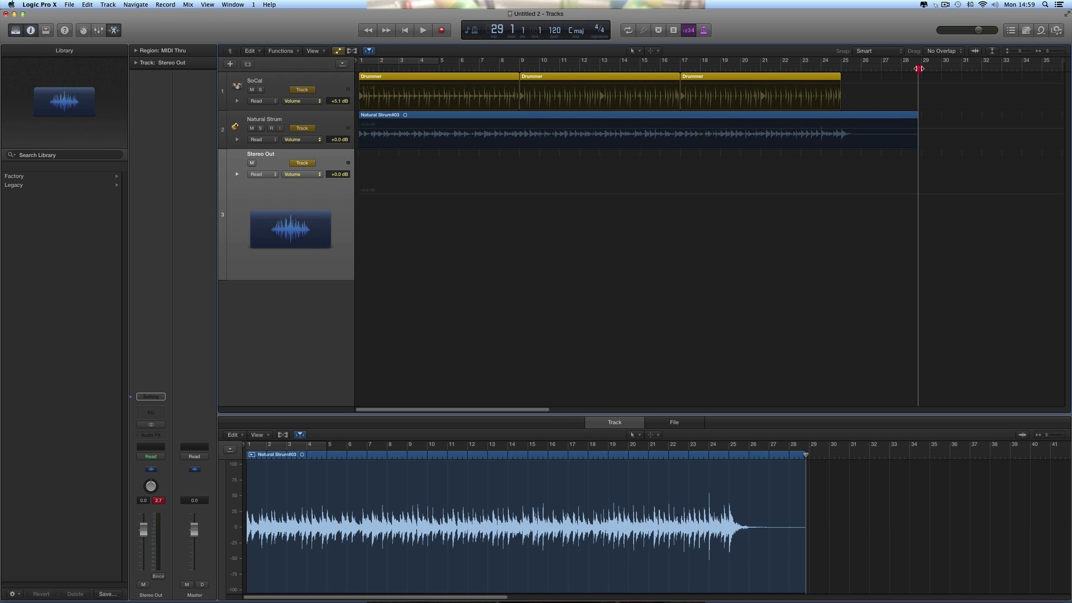
Step: Draw a Stereo Out volume fade from 0 dB at bar 17 to -131 dB near bar 24, curved through points at -4.2 and -14.3 dB
left_click_drag(920, 66, 900, 112)
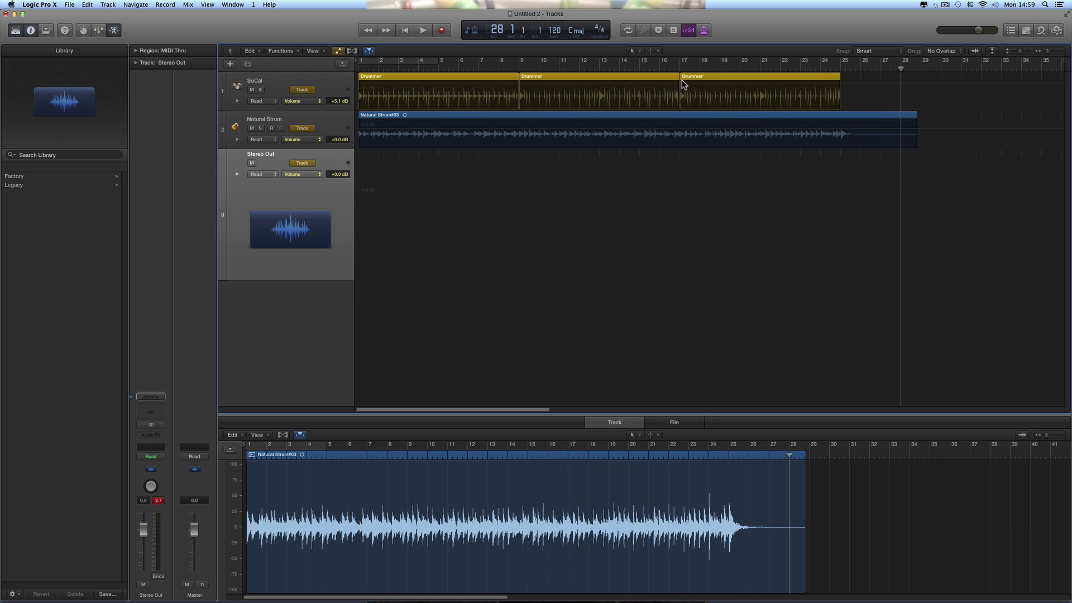
left_click(680, 193)
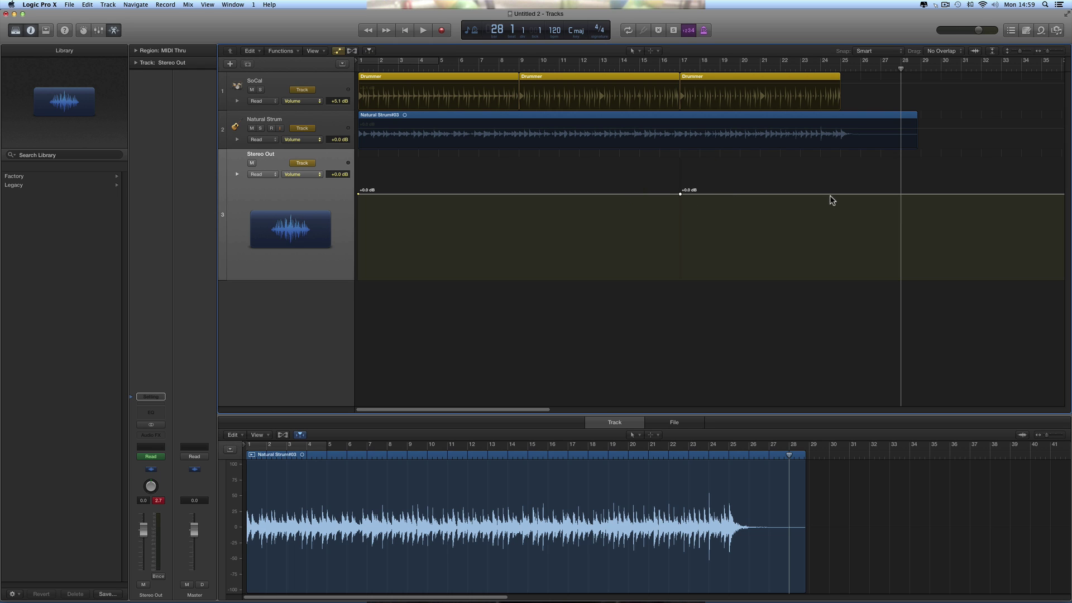
left_click_drag(832, 194, 832, 285)
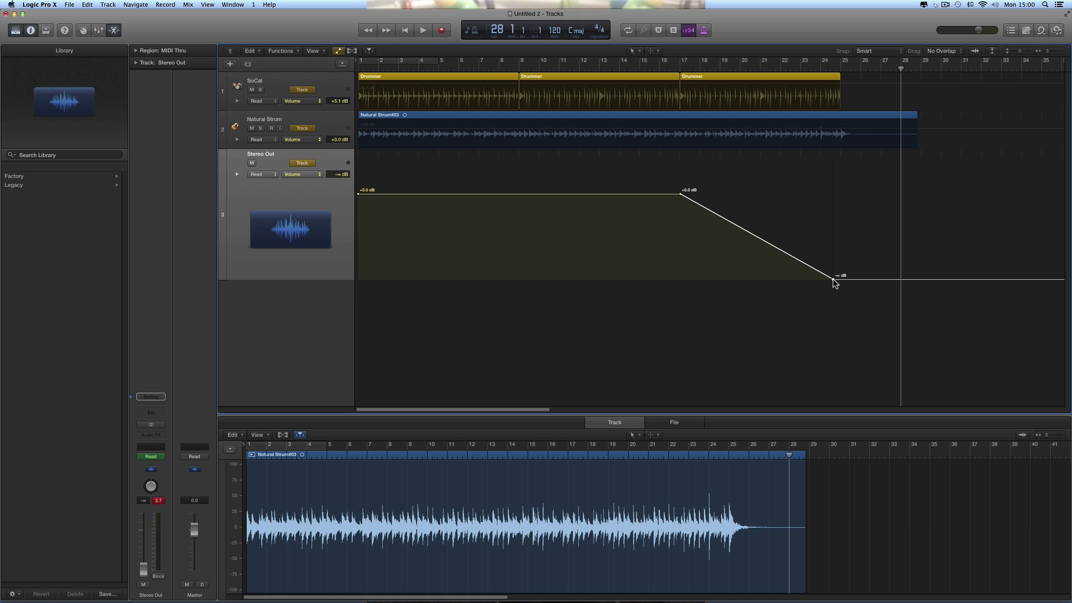
left_click_drag(835, 282, 848, 283)
left_click_drag(843, 282, 831, 282)
left_click_drag(735, 226, 743, 213)
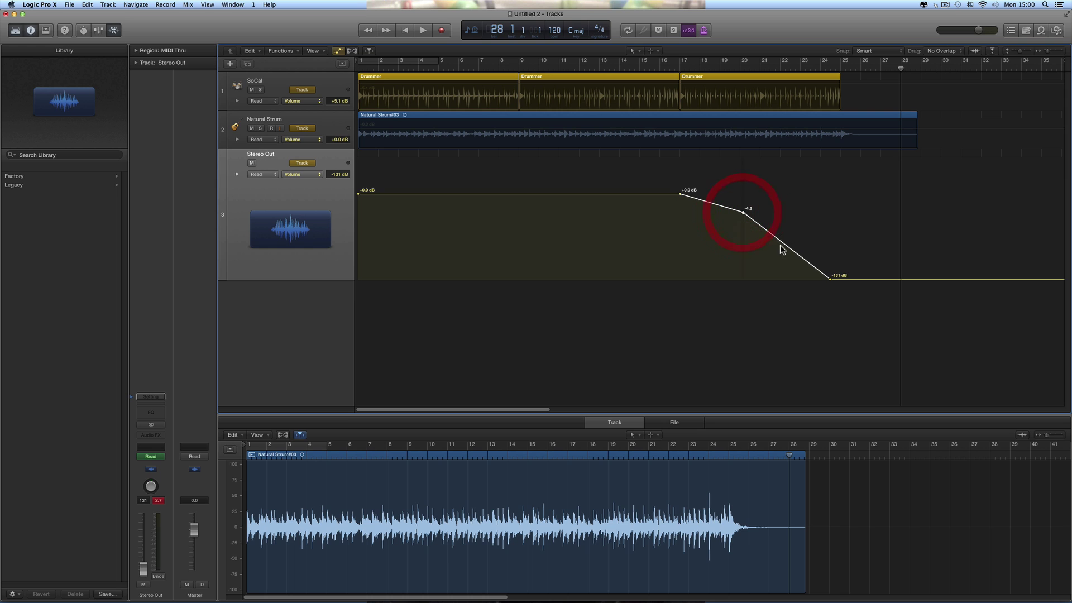
mouse_move(785, 245)
left_mouse_down()
mouse_move(798, 236)
mouse_move(791, 242)
left_mouse_up()
Step: Play the song from bar 14 through the fade-out to listen to it, and stop after bar 24
left_click(619, 68)
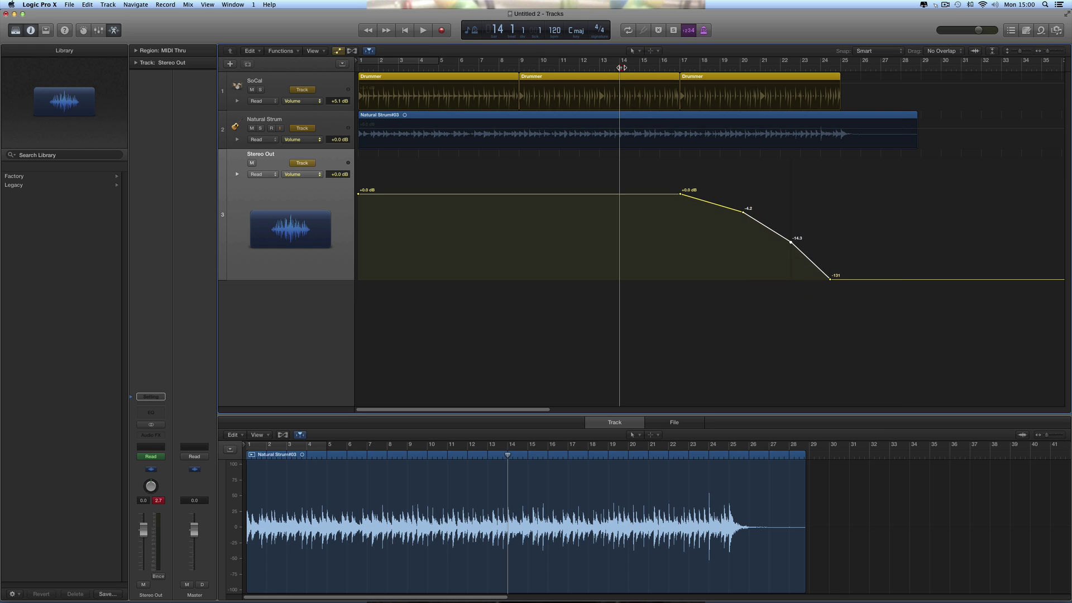
left_click(424, 32)
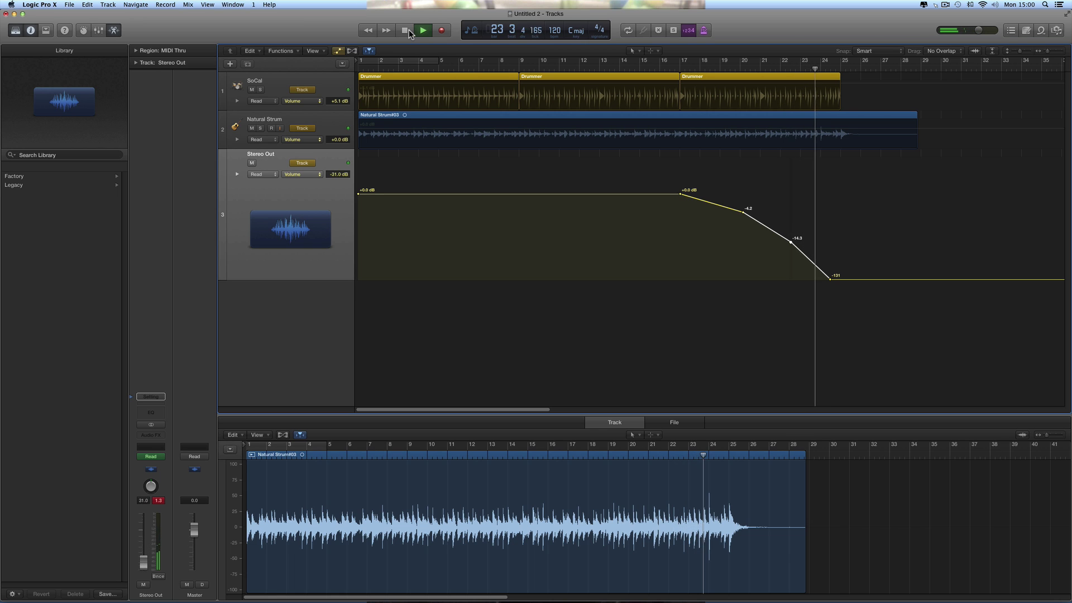
left_click(408, 29)
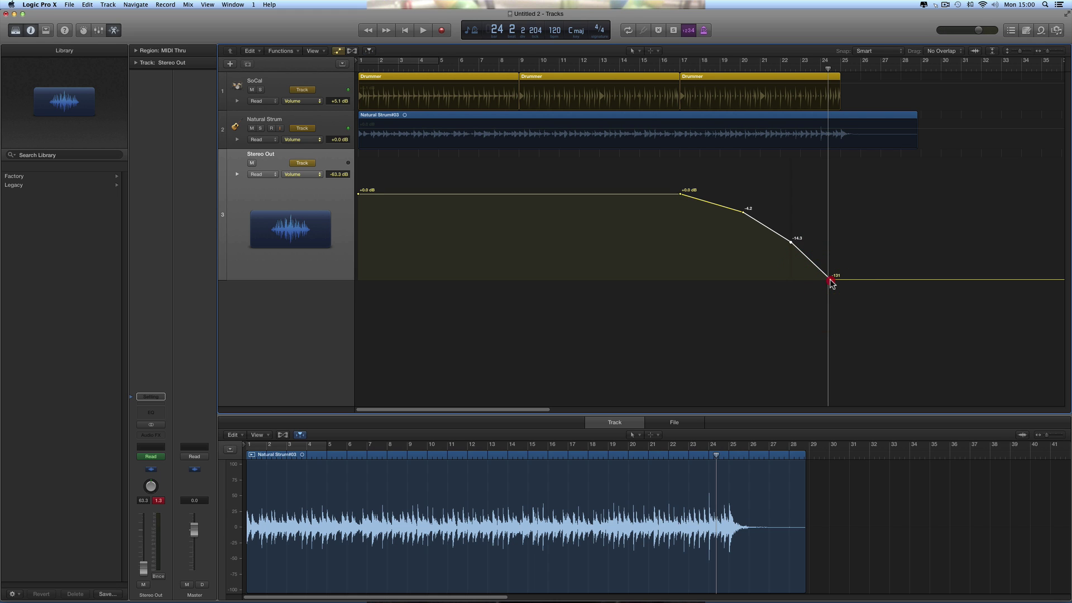
Step: Delete all the volume automation points from the Stereo Out track
left_click_drag(830, 280, 358, 196)
left_click(360, 195)
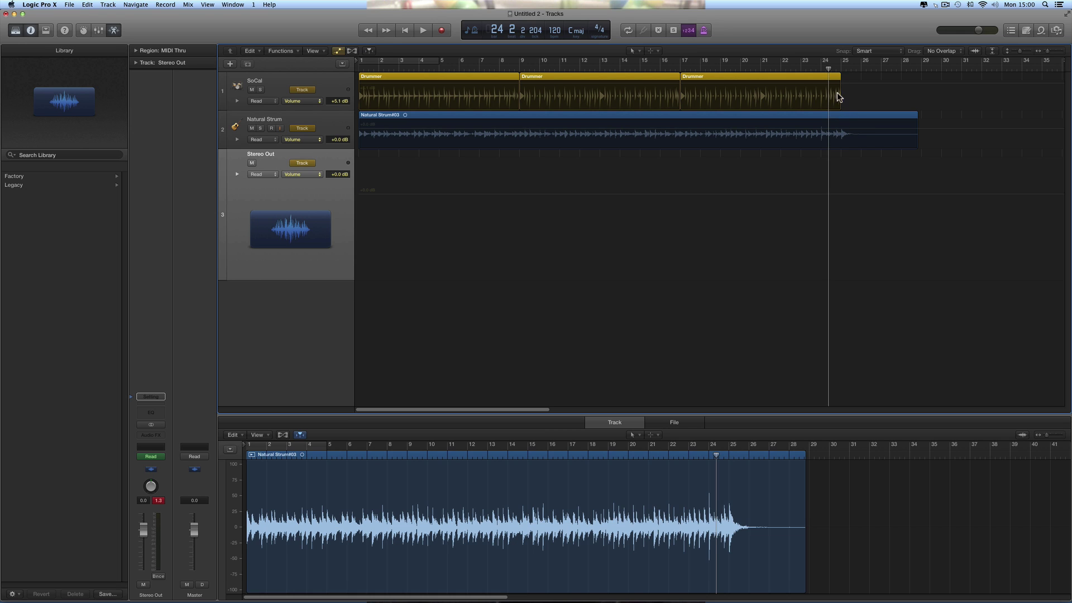
Step: Play the song's ending from bar 23 to check how the guitar rings out, and hide the track automation
left_click(840, 68)
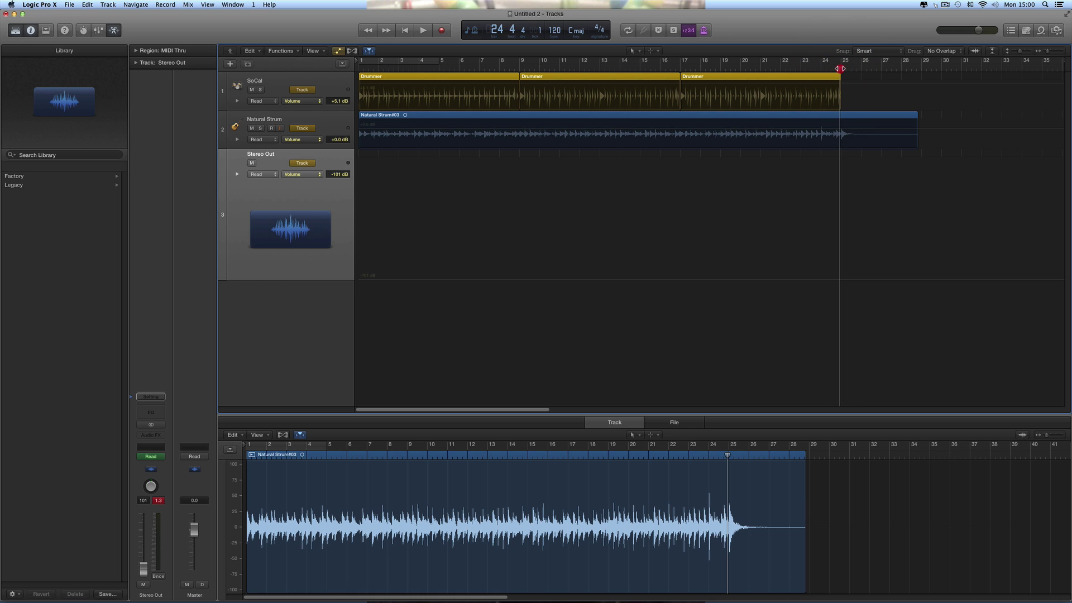
mouse_move(840, 68)
left_mouse_down()
mouse_move(825, 71)
mouse_move(897, 82)
mouse_move(842, 81)
left_mouse_up()
left_click(798, 66)
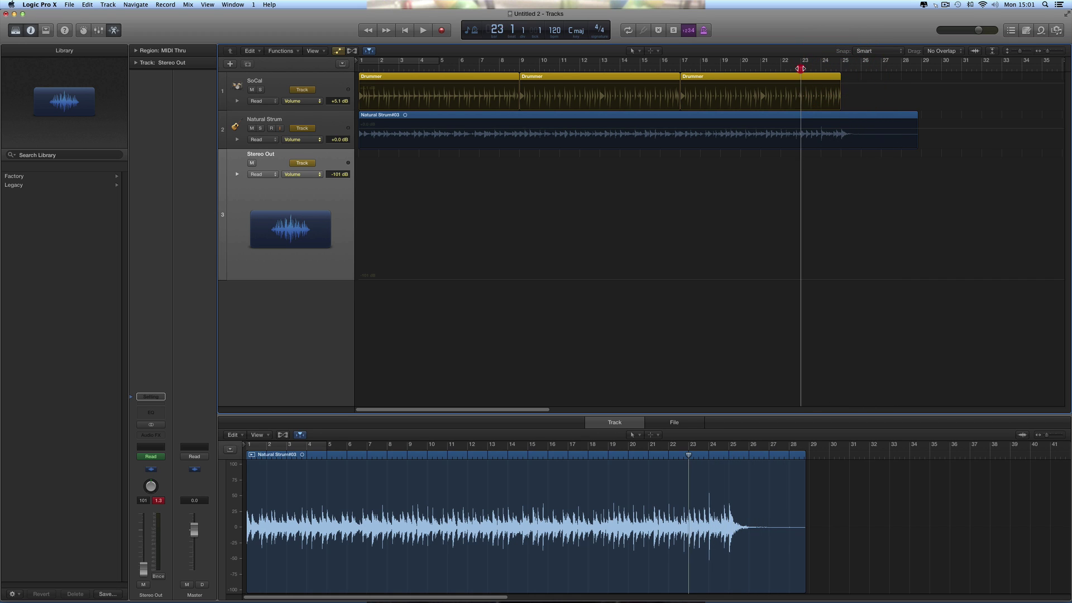
left_click(425, 30)
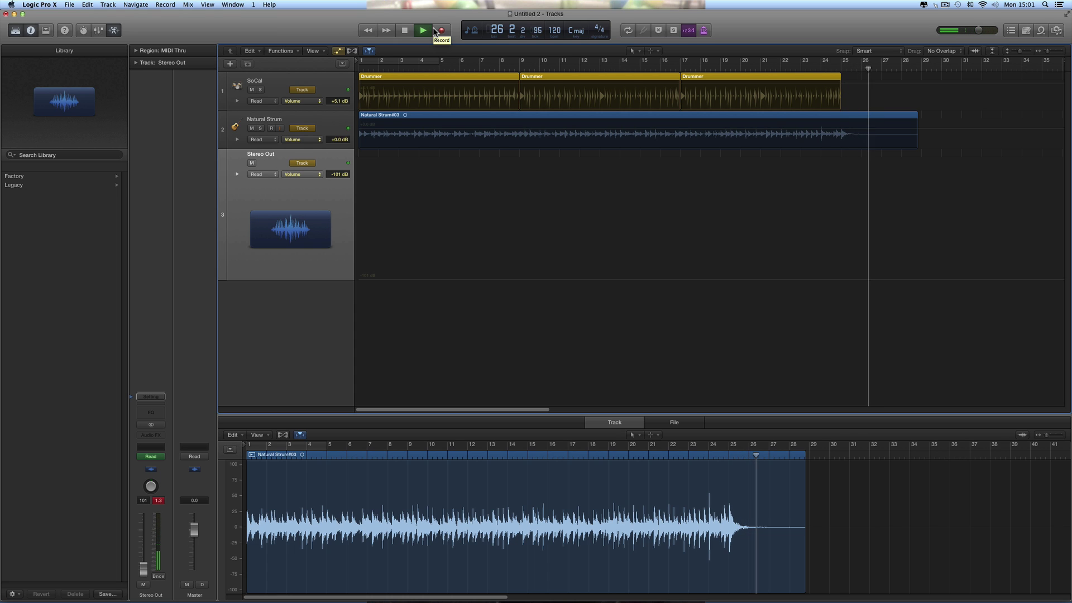
left_click(338, 52)
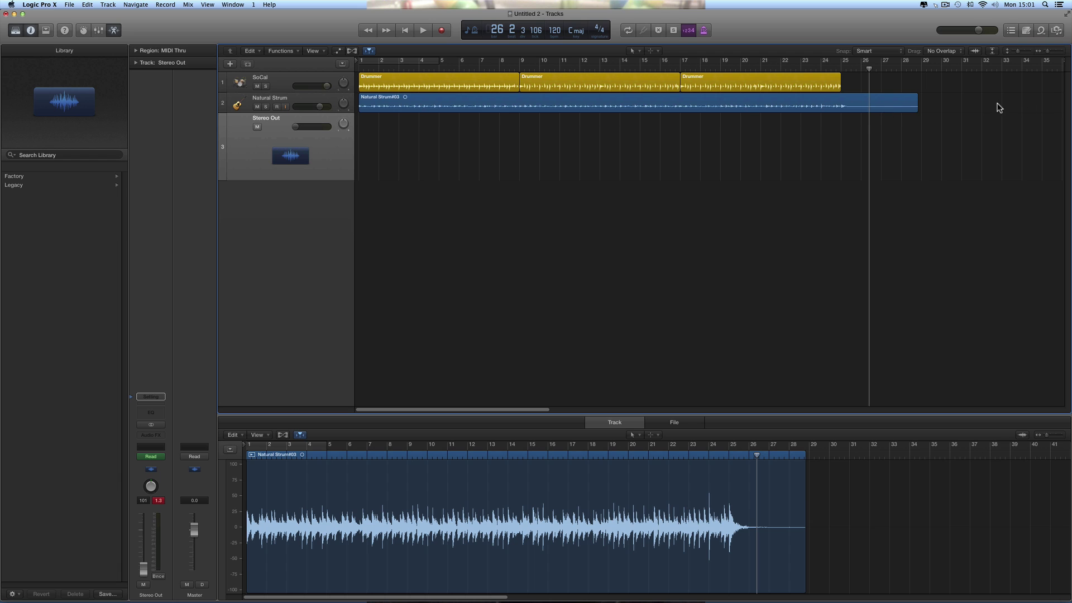
Step: Add a new Drummer region at bar 25 on the SoCal track with the Pencil Tool
left_click_drag(1025, 54, 1030, 55)
left_click(1054, 51)
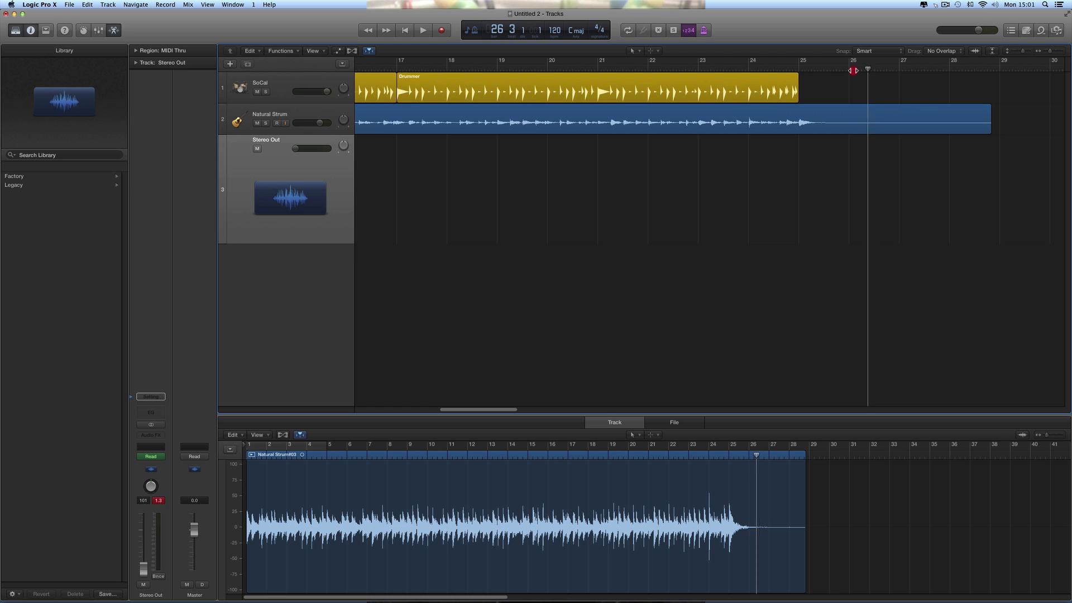
left_click(800, 72)
left_click_drag(800, 75, 961, 75)
scroll(814, 96, "right", 5)
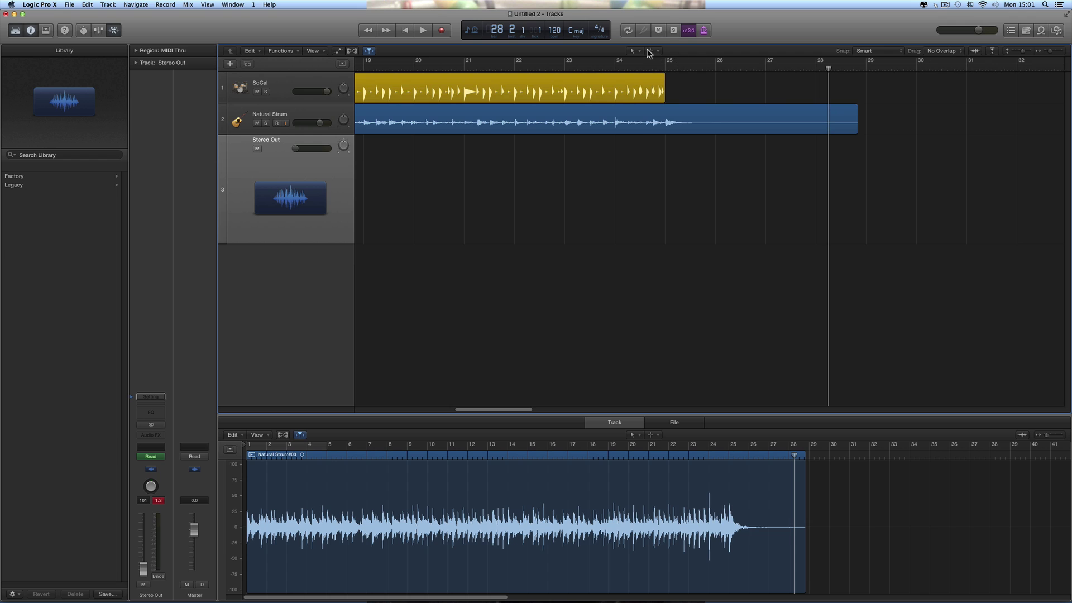
left_click(640, 51)
left_click(640, 51)
left_click(640, 51)
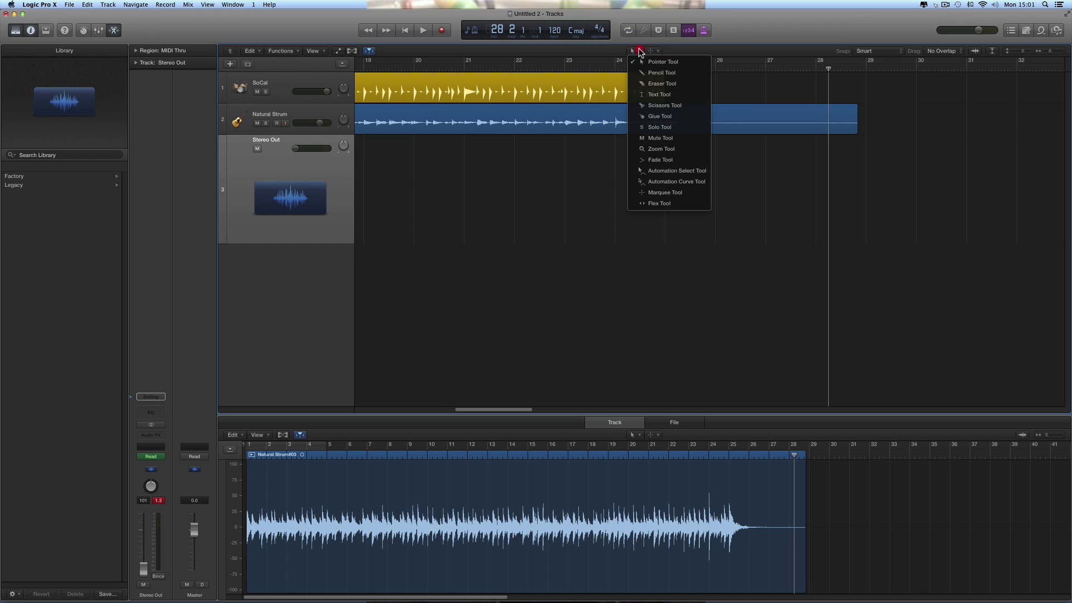
left_click(661, 72)
left_click(677, 89)
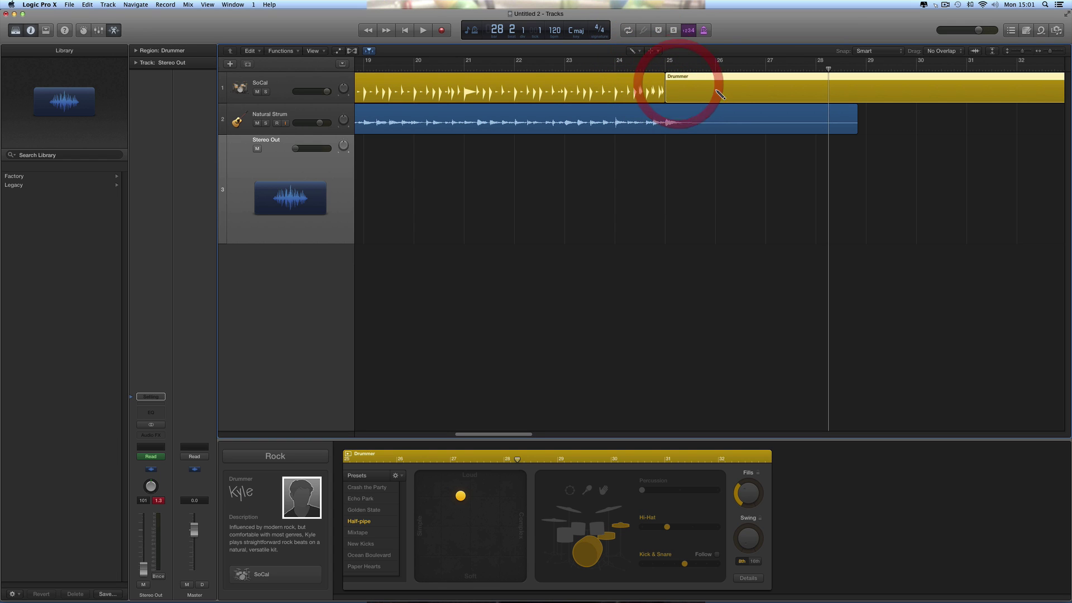
Step: Shorten the new Drummer region at bar 25 to a single beat so it holds only the first hit
scroll(719, 95, "right", 4)
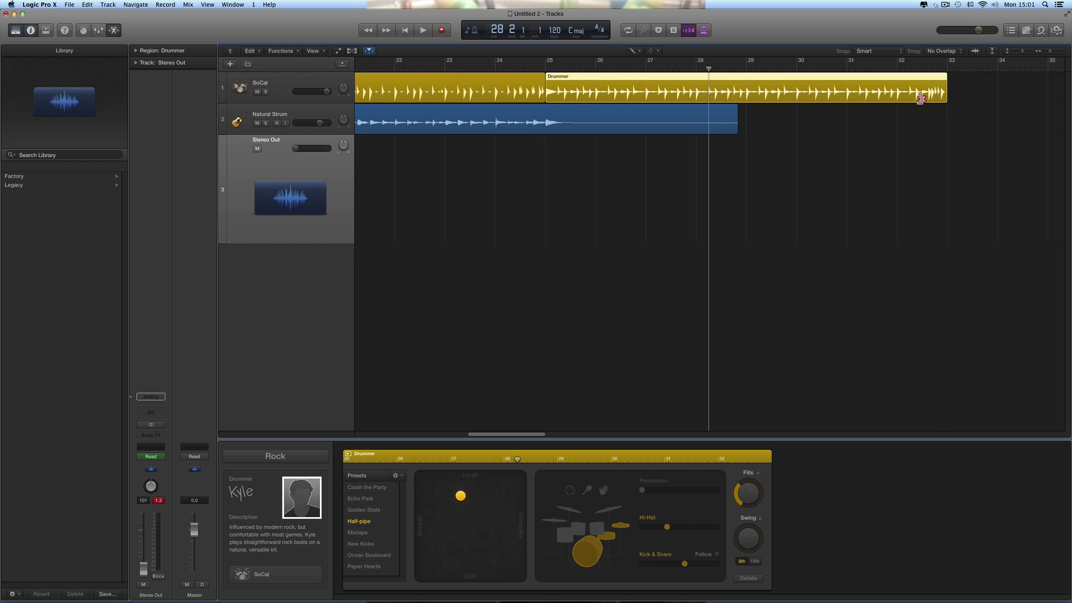
left_click_drag(920, 99, 558, 107)
scroll(564, 110, "left", 3)
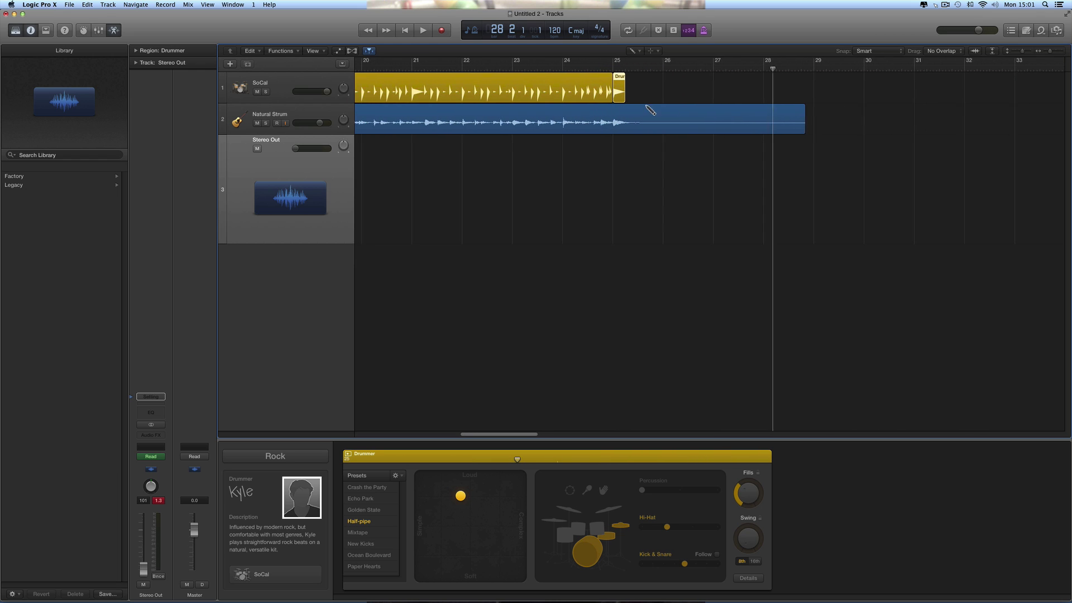
left_click(1062, 50)
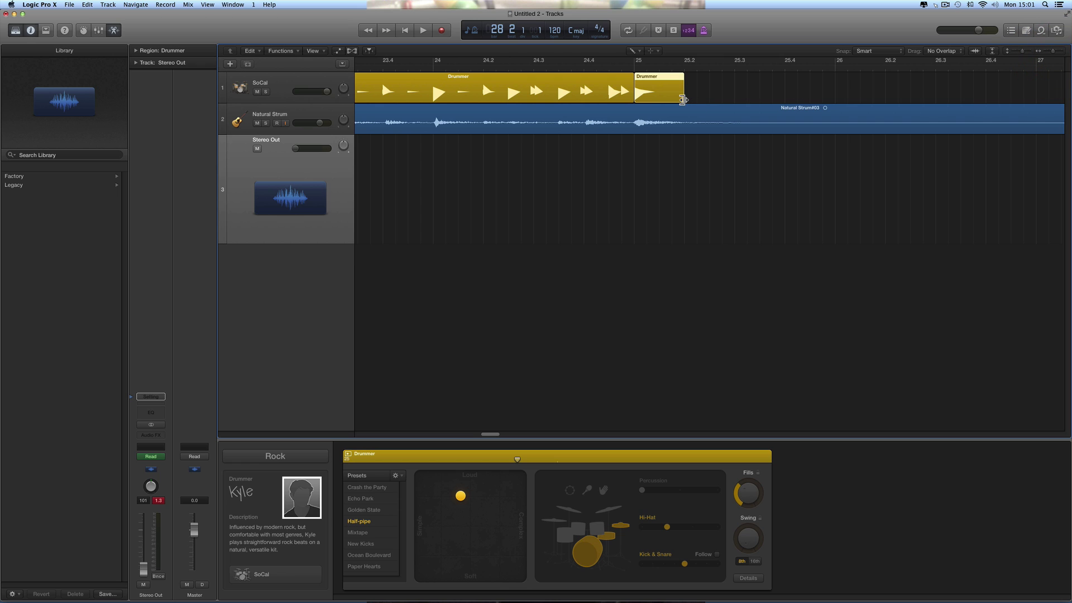
mouse_move(682, 99)
left_mouse_down()
mouse_move(835, 101)
mouse_move(683, 100)
left_mouse_up()
Step: Switch back to the Pointer Tool and select the Drummer region that starts at bar 17
left_click(420, 65)
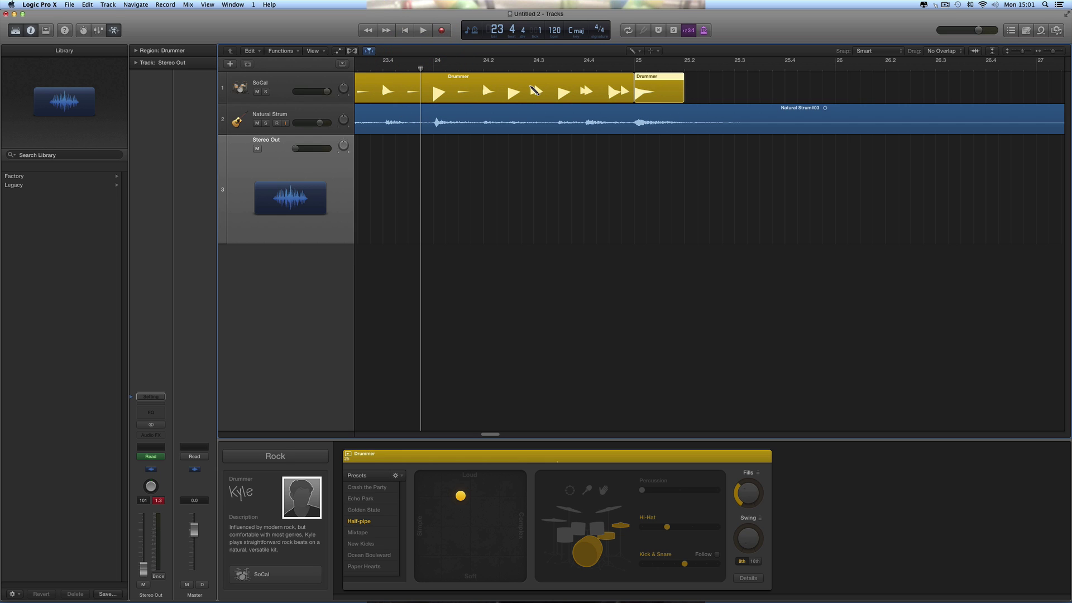
left_click(633, 51)
left_click(638, 61)
left_click(587, 80)
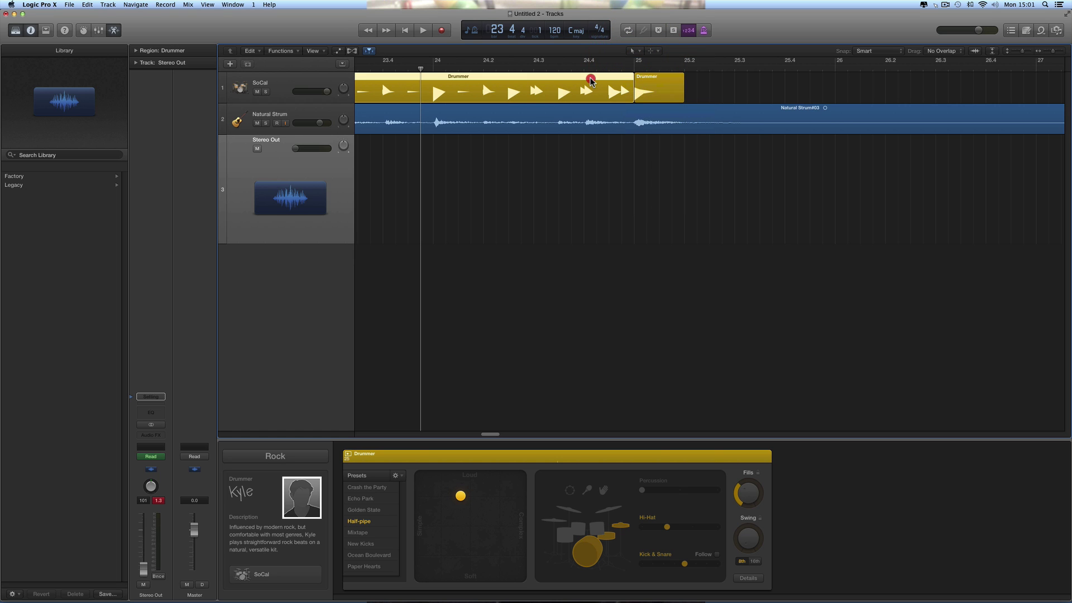
left_click(1045, 52)
left_click_drag(1045, 54, 1040, 51)
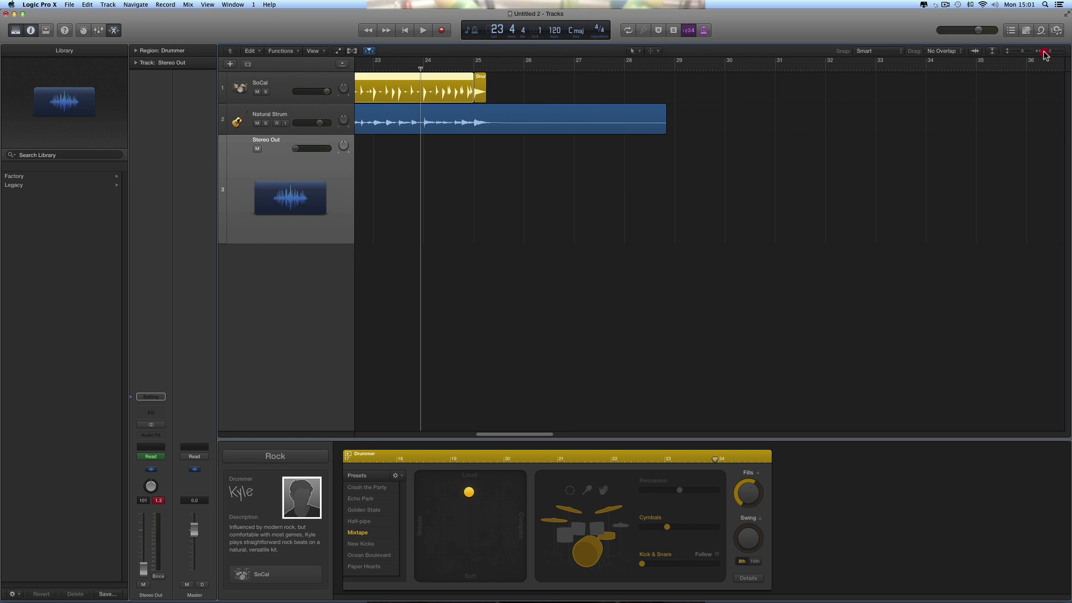
scroll(619, 179, "left", 10)
scroll(688, 112, "left", 1)
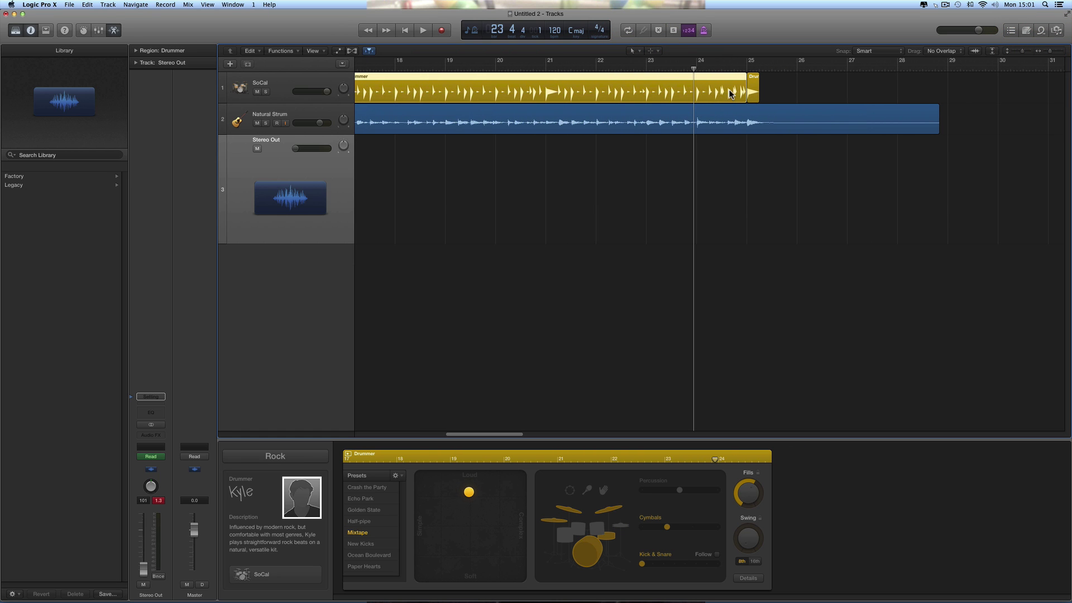
scroll(720, 96, "left", 4)
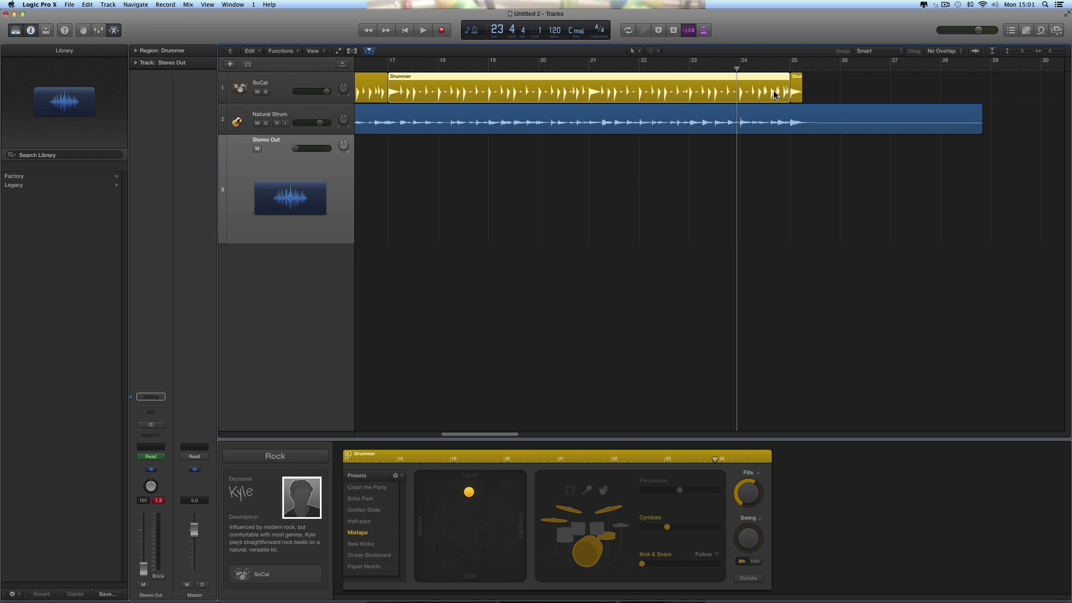
Step: Regenerate the fill of the Drummer region at bar 17 with the Fills control and audition the ending from around bar 24
left_click(702, 146)
left_click(704, 79)
left_click(744, 495)
key("space")
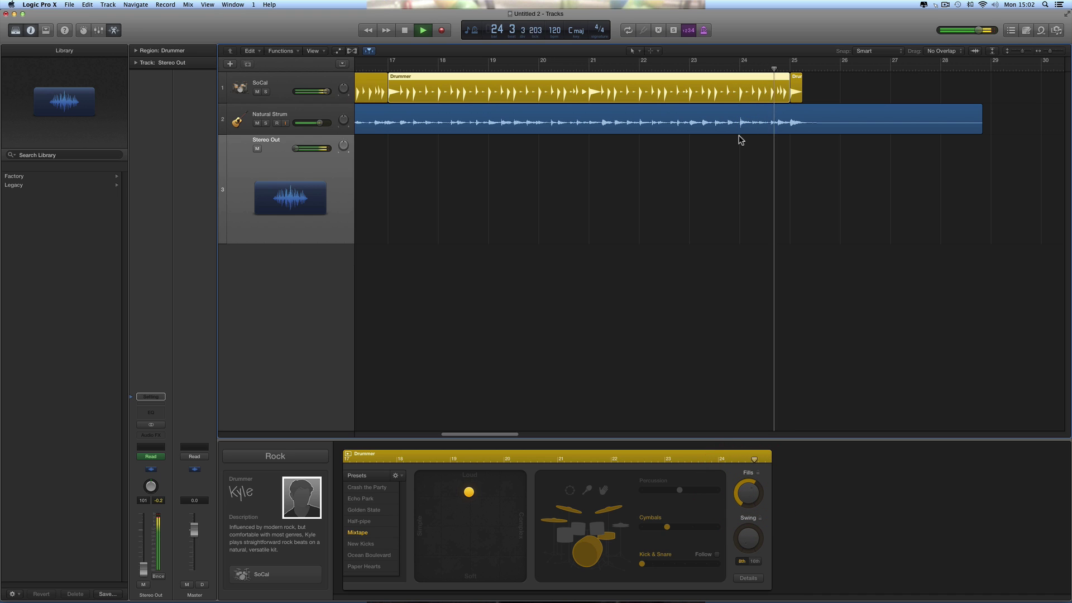
key("space")
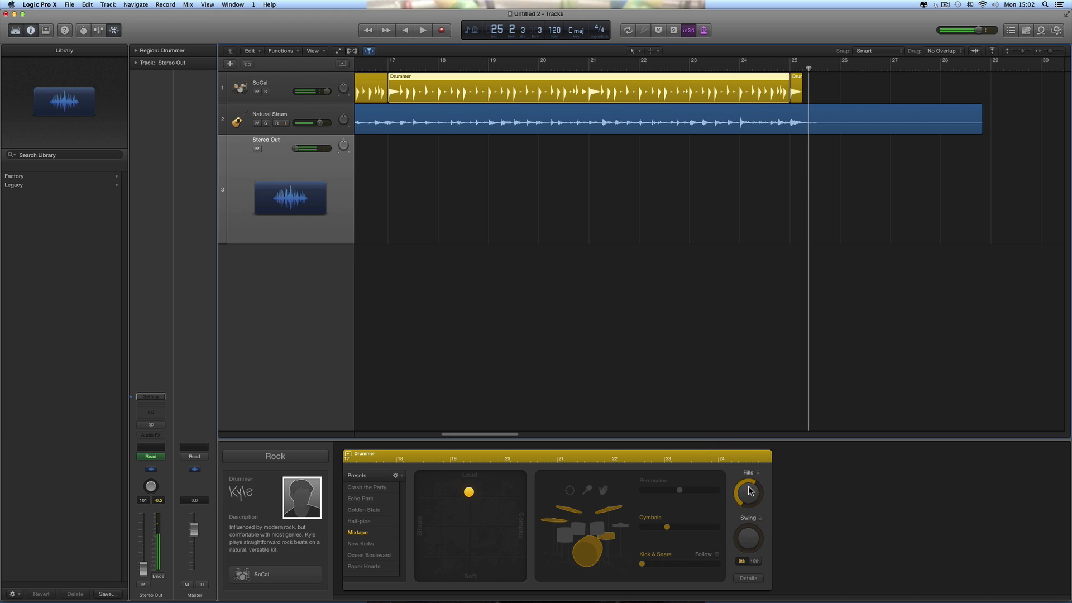
left_click(736, 70)
key("space")
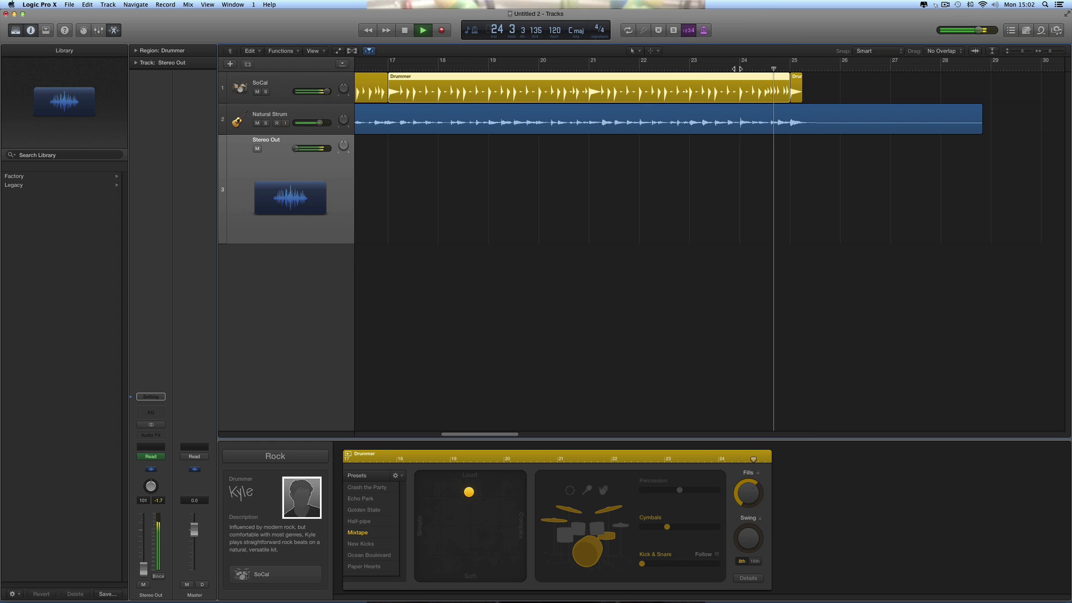
key("space")
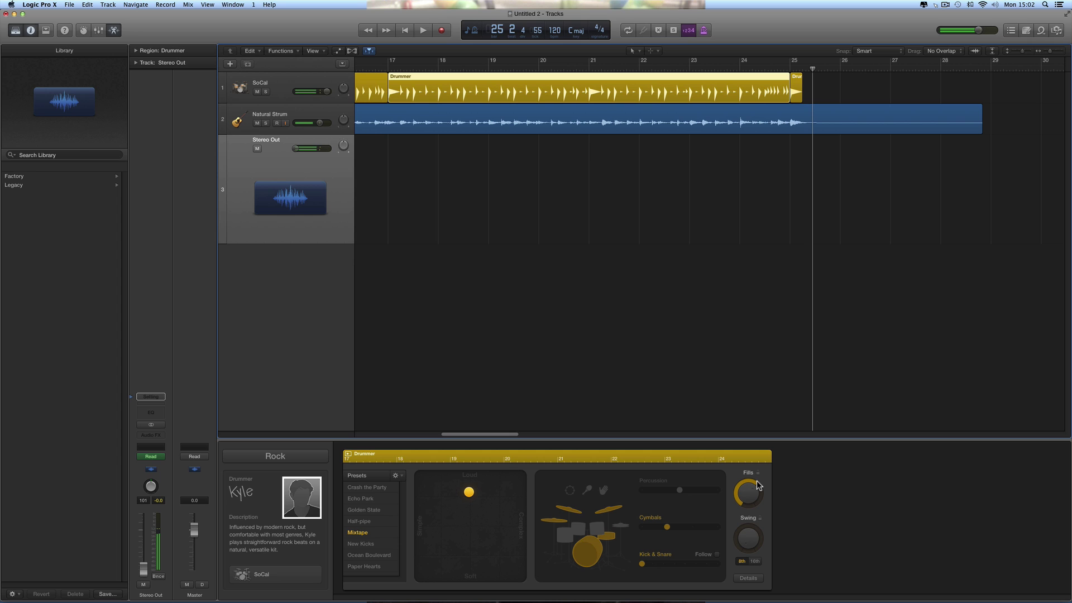
Step: Lower the Fills amount of the Drummer region at bar 17 and audition the ending twice from bar 24
left_click_drag(754, 507, 752, 480)
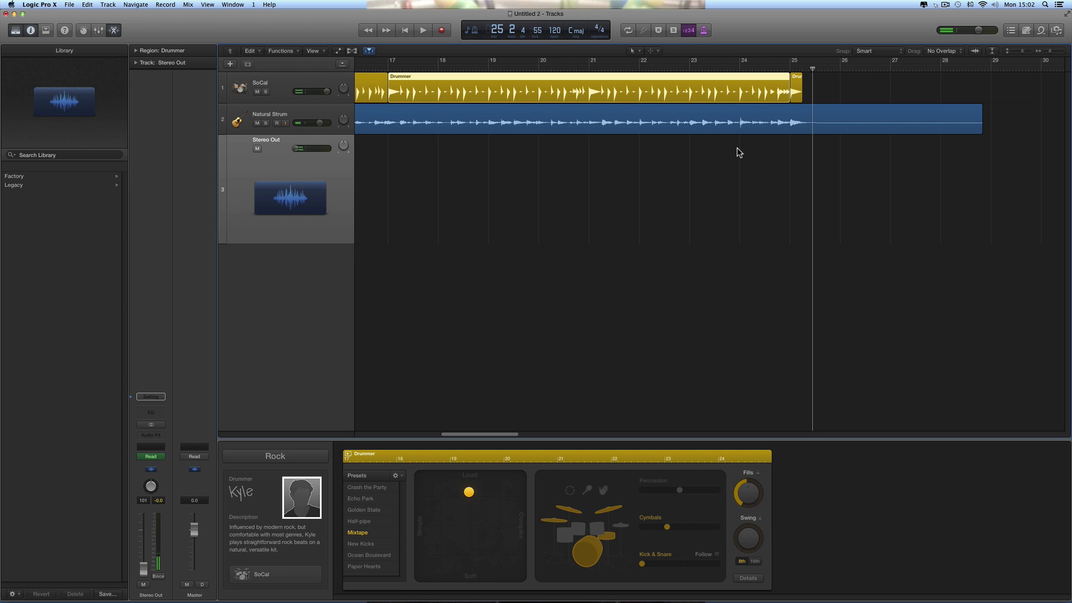
left_click(739, 68)
key("space")
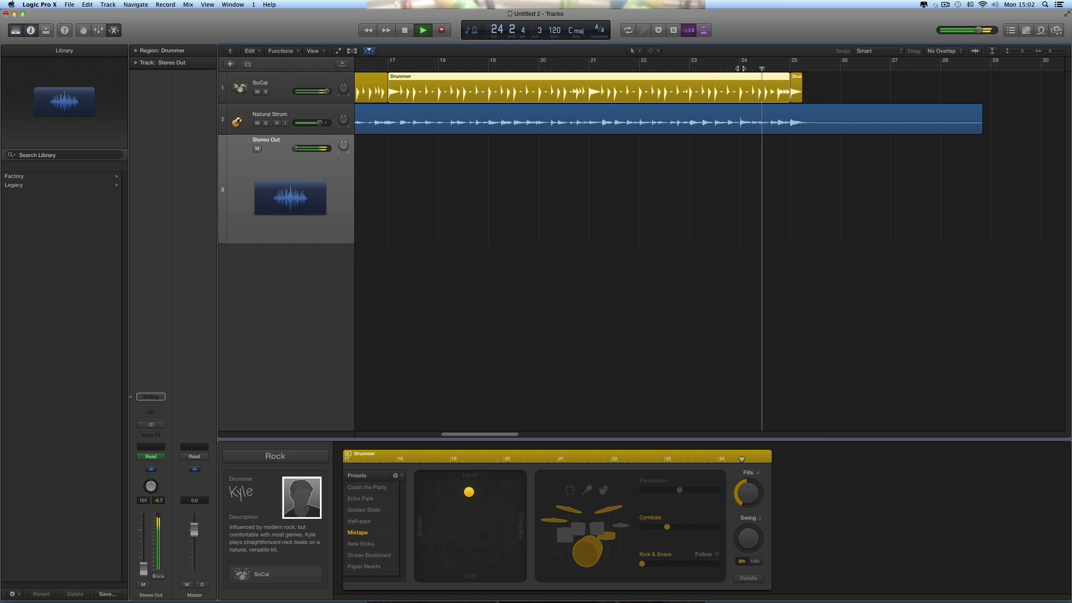
key("space")
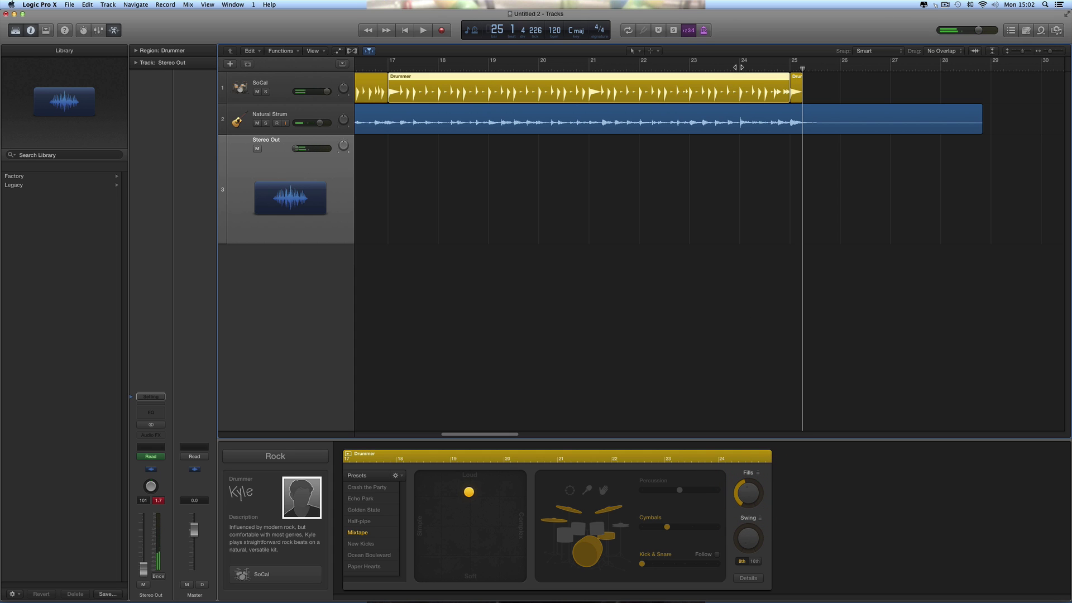
left_click(740, 67)
key("space")
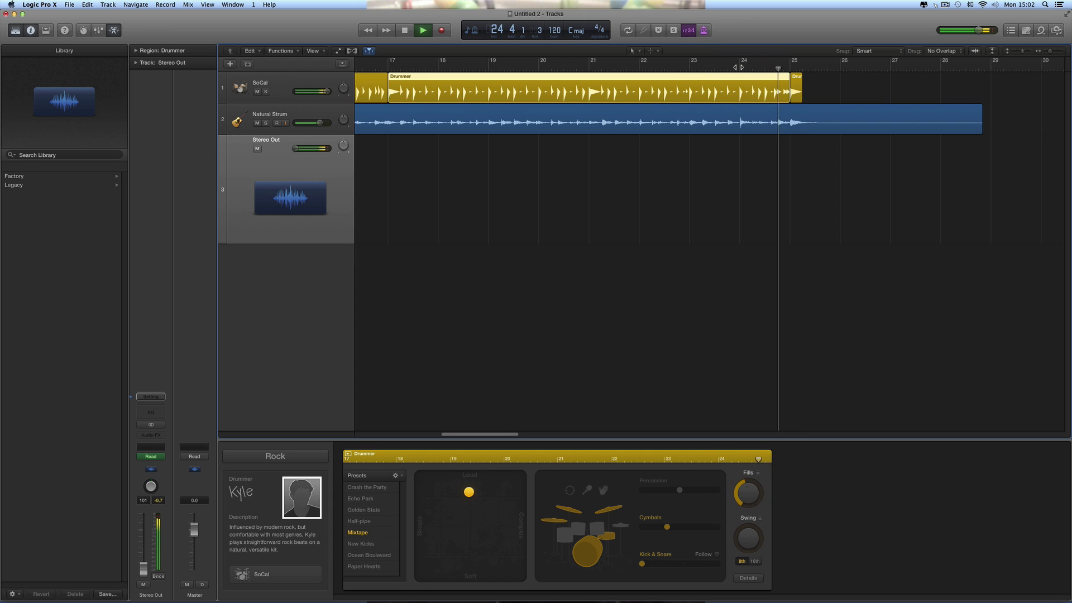
key("space")
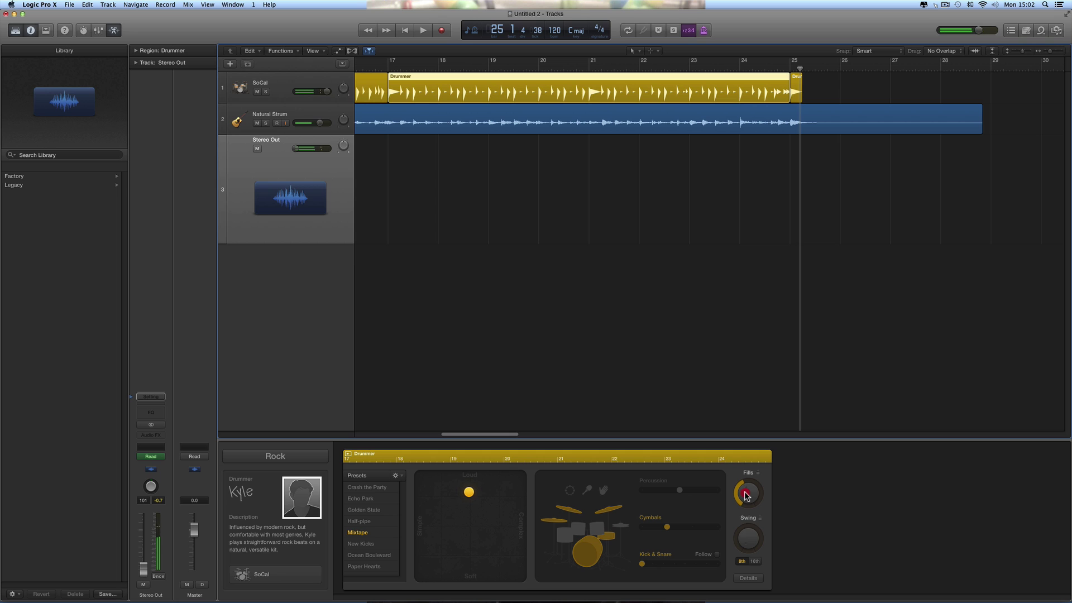
Step: Fine-tune the Fills amount of the Drummer region and replay the ending from bar 24 to compare the closing fill
left_click(739, 68)
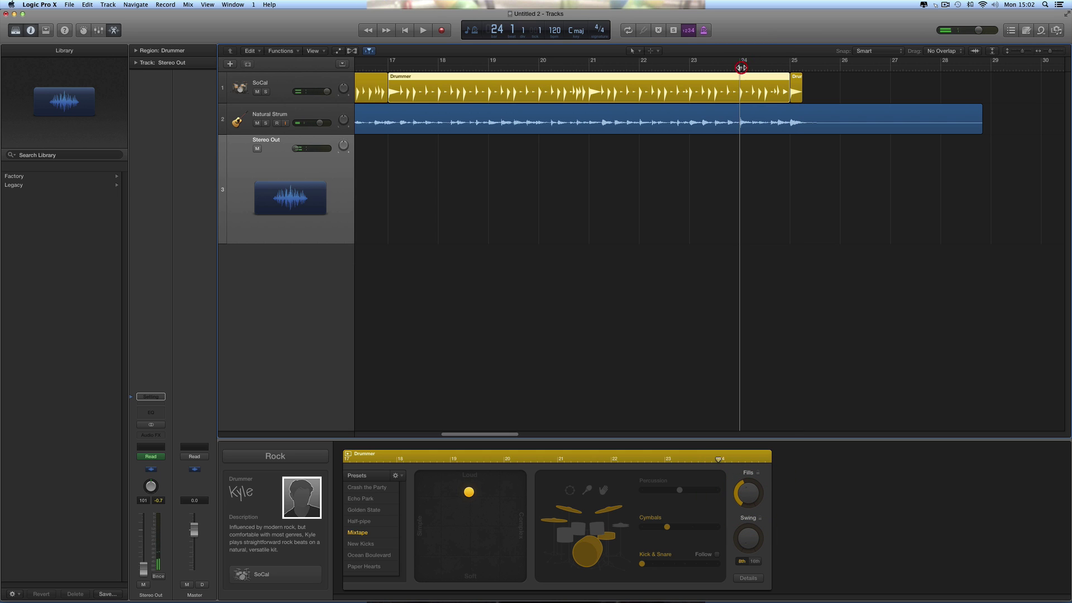
key("space")
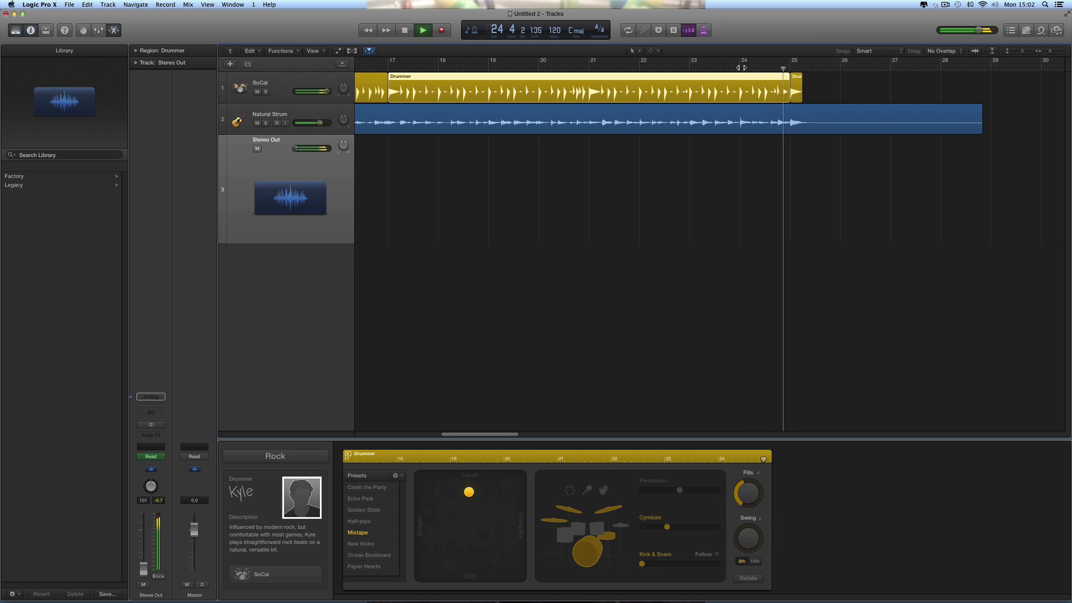
key("space")
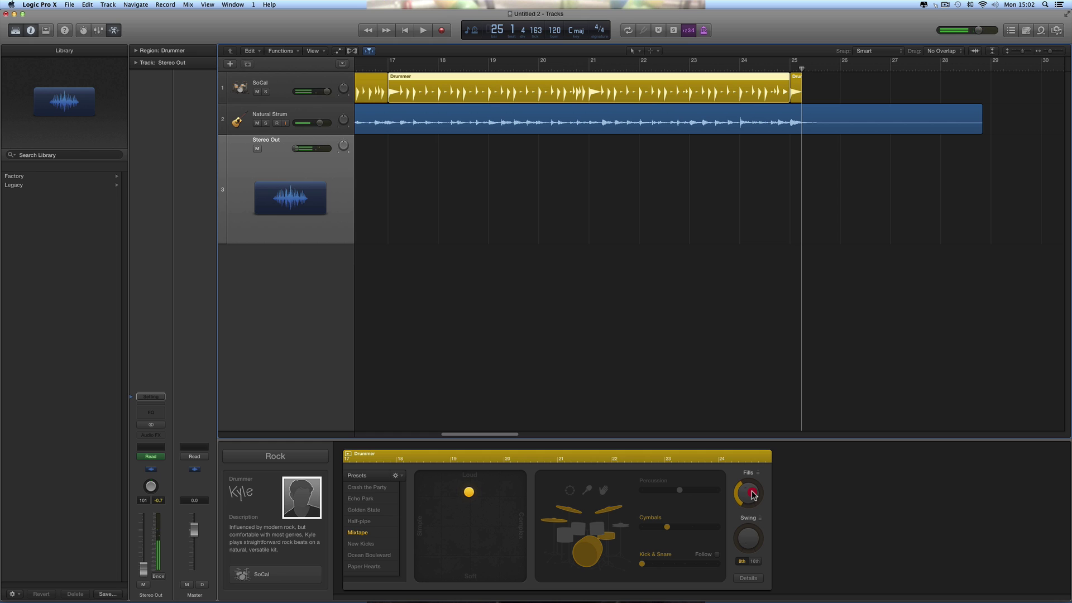
left_click(740, 67)
key("space")
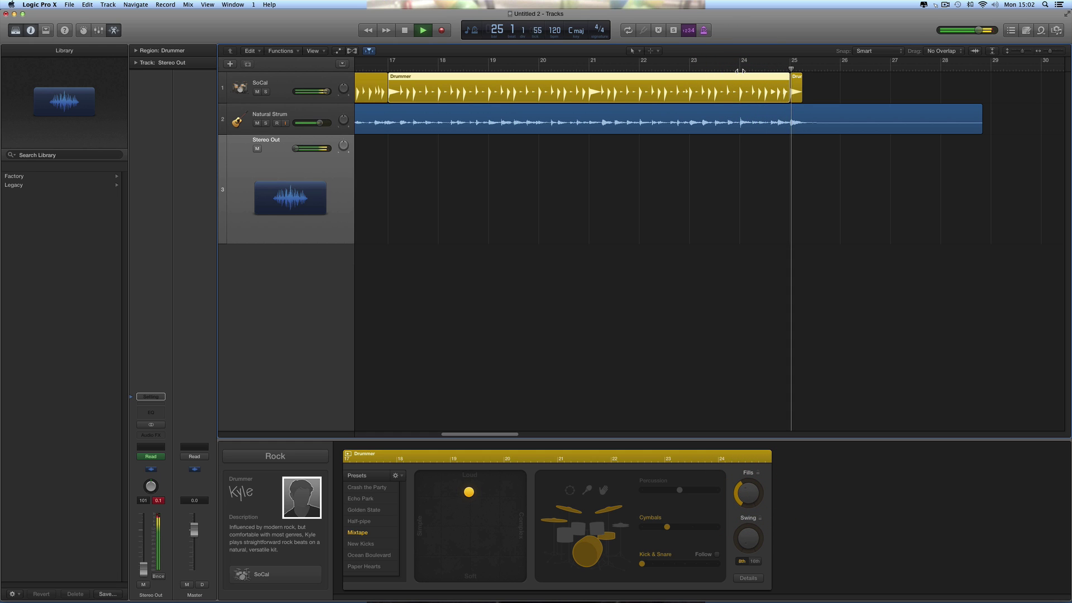
key("space")
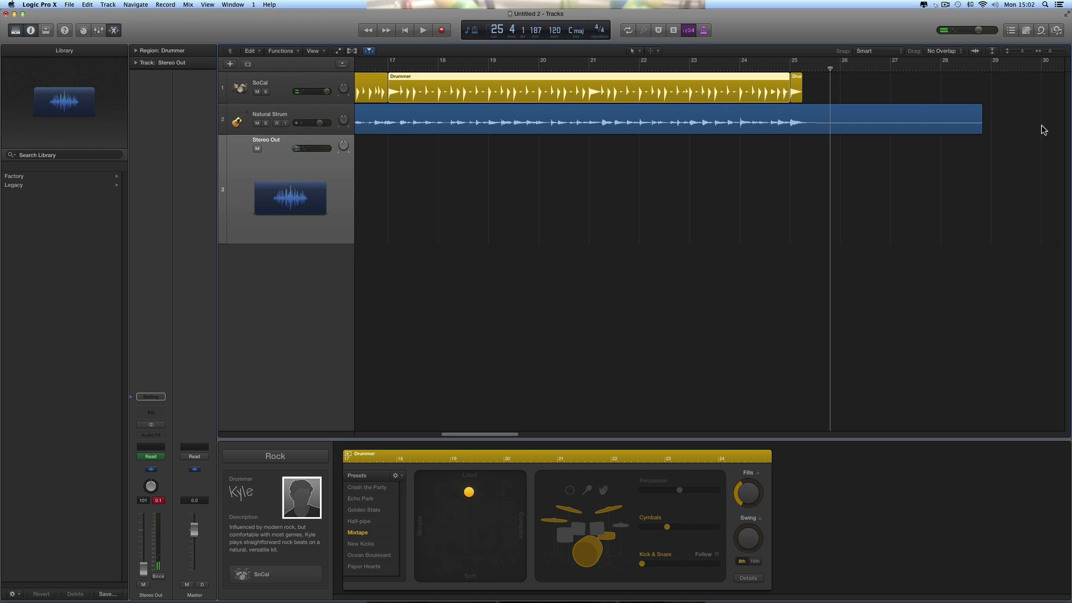
Step: Play the song from bar 22 through the final hit and stop after bar 27
left_click(641, 68)
key("space")
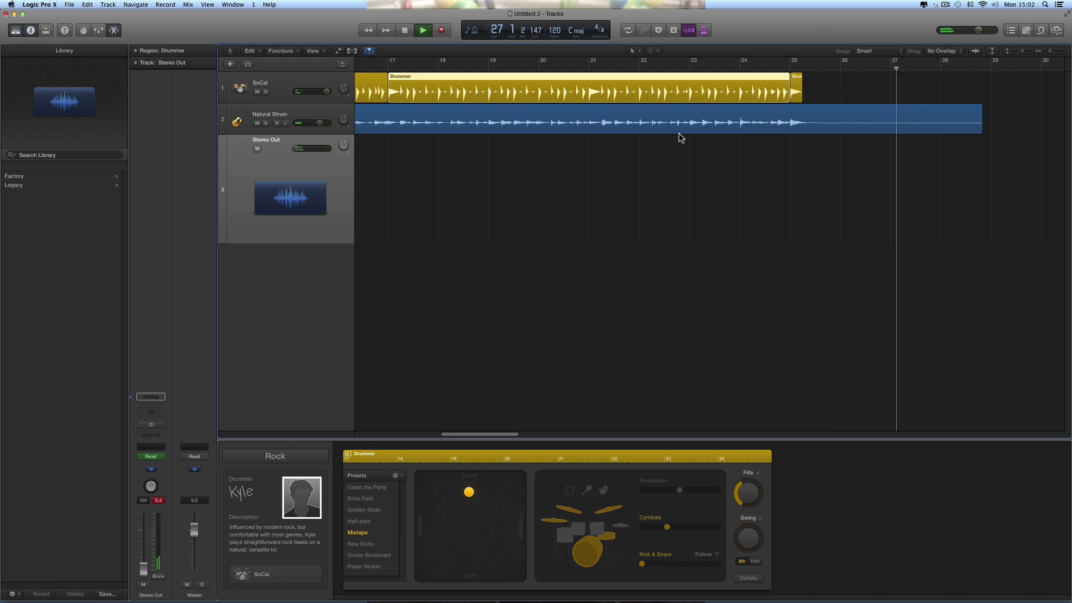
key("space")
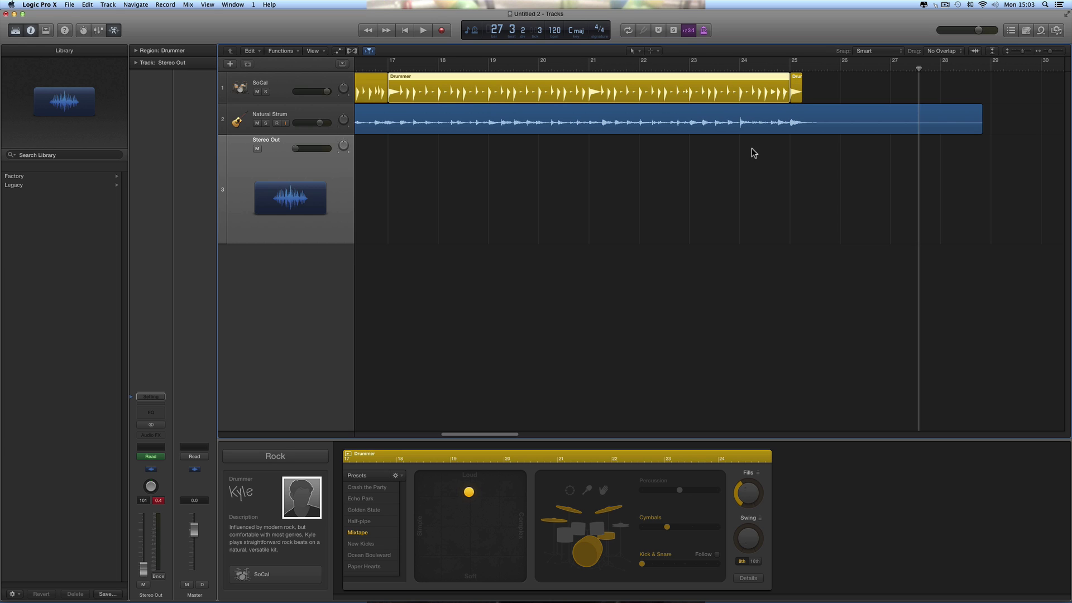
Step: Show the global tracks and check which global tracks can be shown or hidden, leaving the selection as it is
left_click(342, 64)
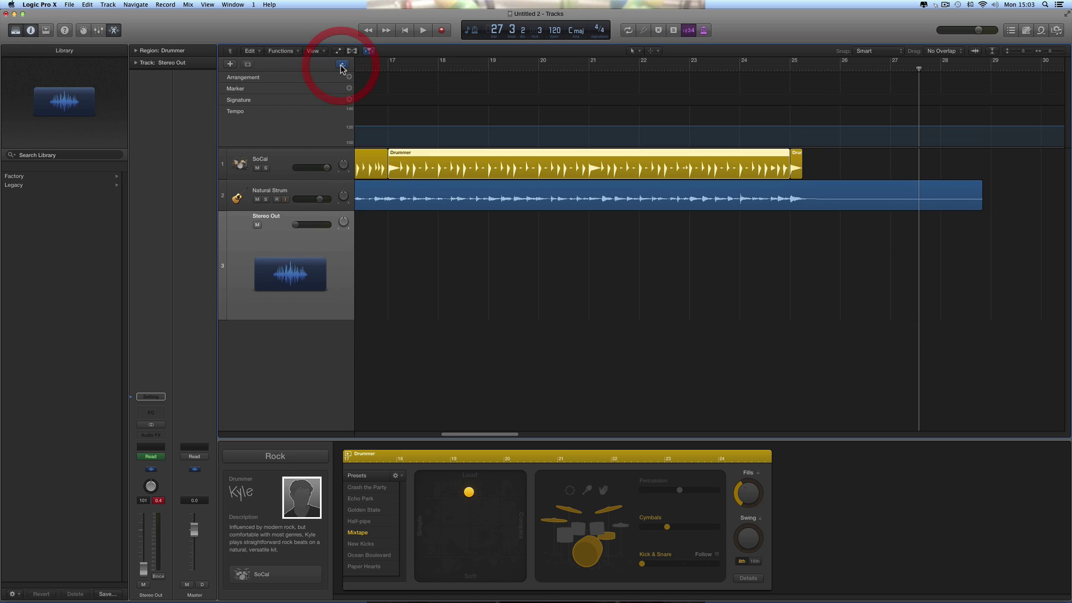
left_click(287, 120)
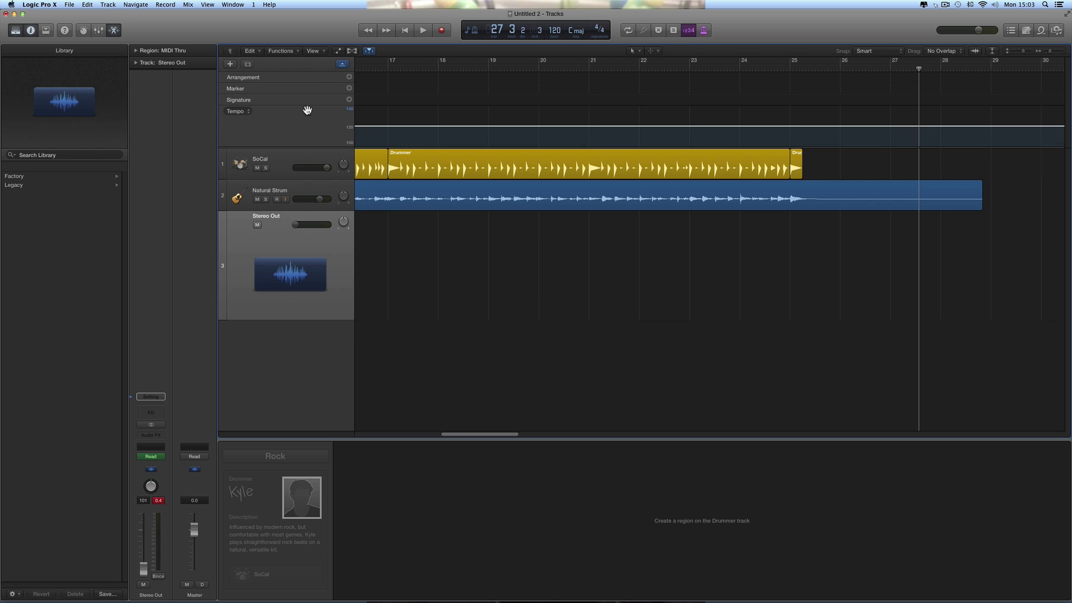
right_click(453, 273)
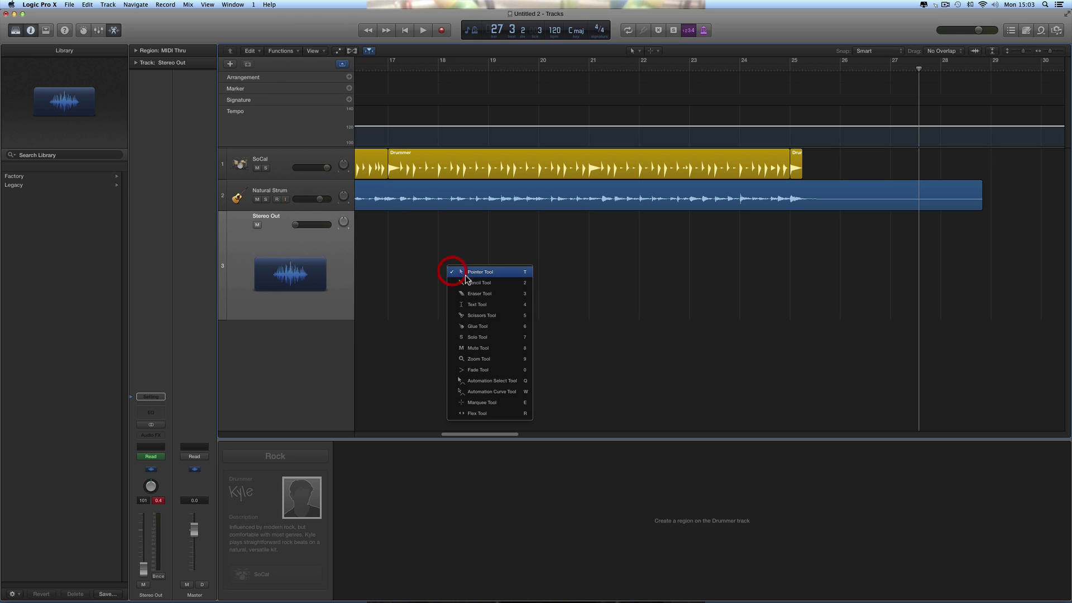
right_click(293, 128)
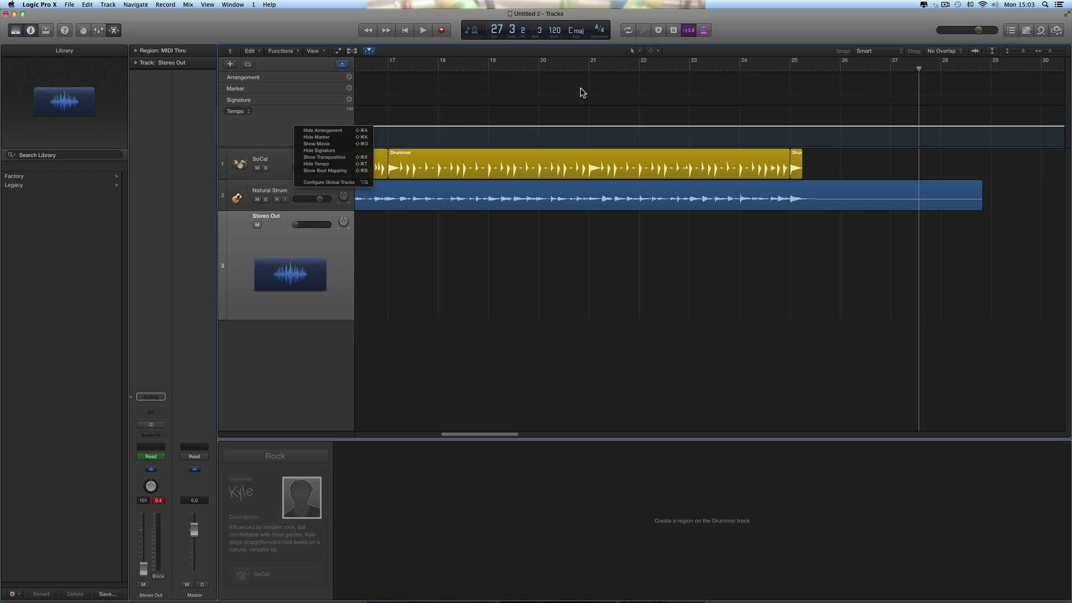
left_click(480, 223)
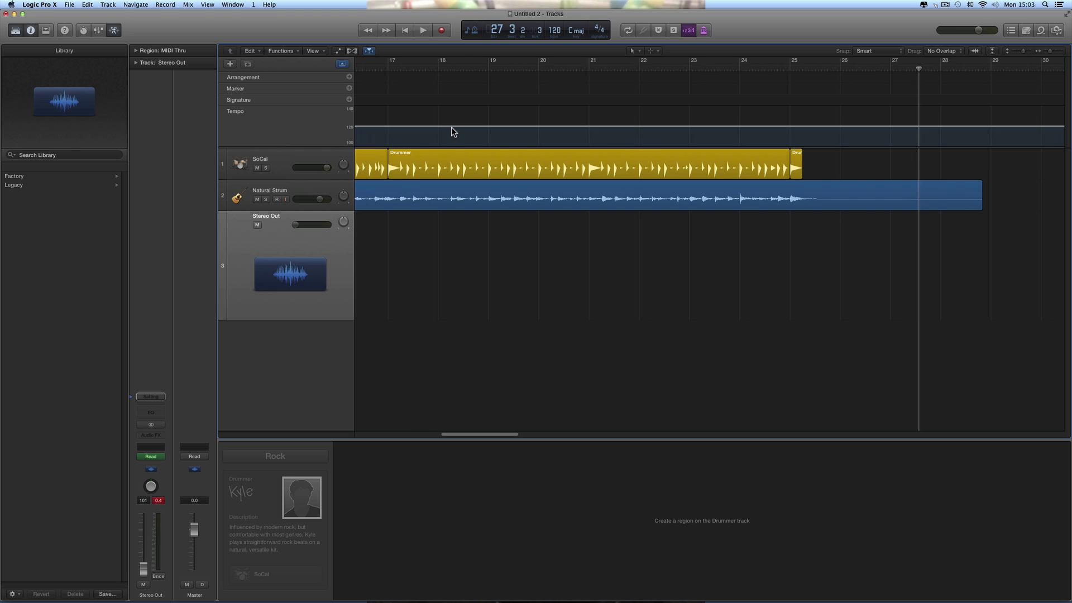
Step: Examine the tempo point at bar 1 of the Tempo track and the project tempo in the display
scroll(450, 131, "left", 10)
scroll(456, 132, "left", 3)
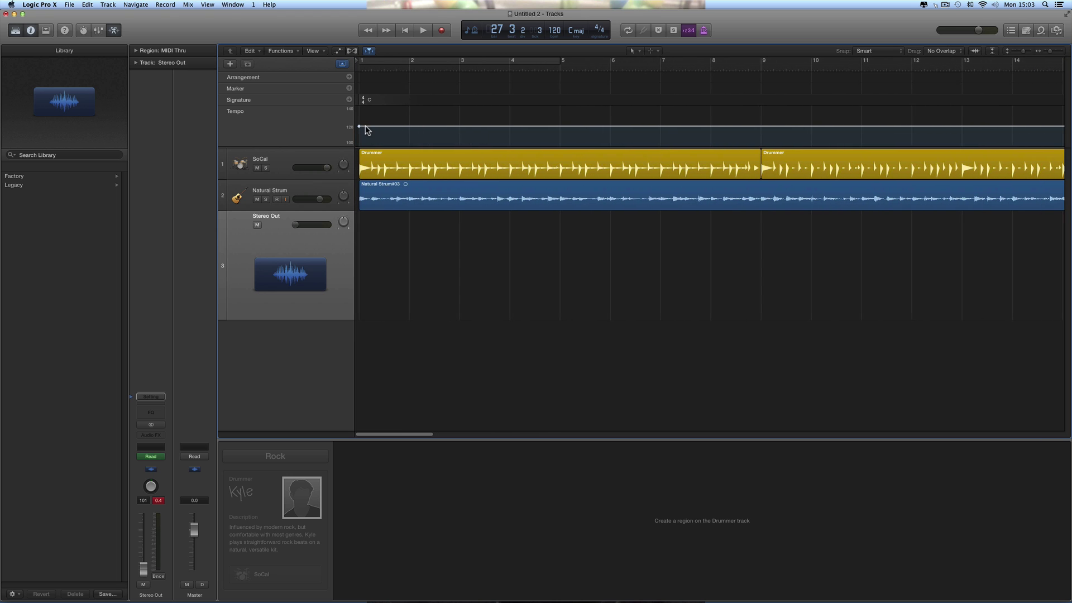
left_click(552, 32)
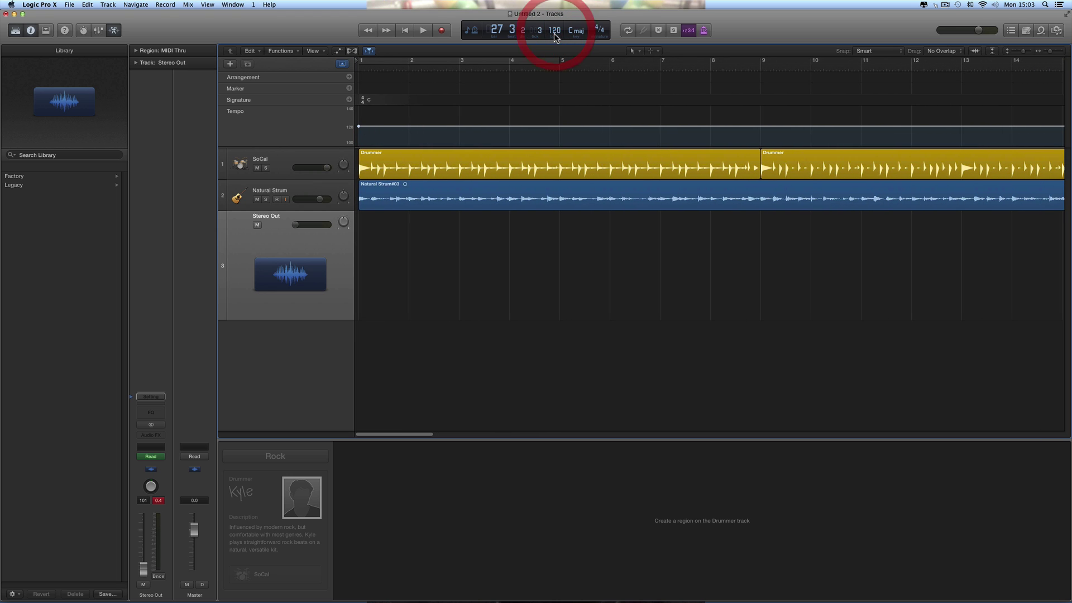
Step: Add tempo points at bar 23 and at bar 25, where the final drum hit falls, on the Tempo track
double_click(554, 32)
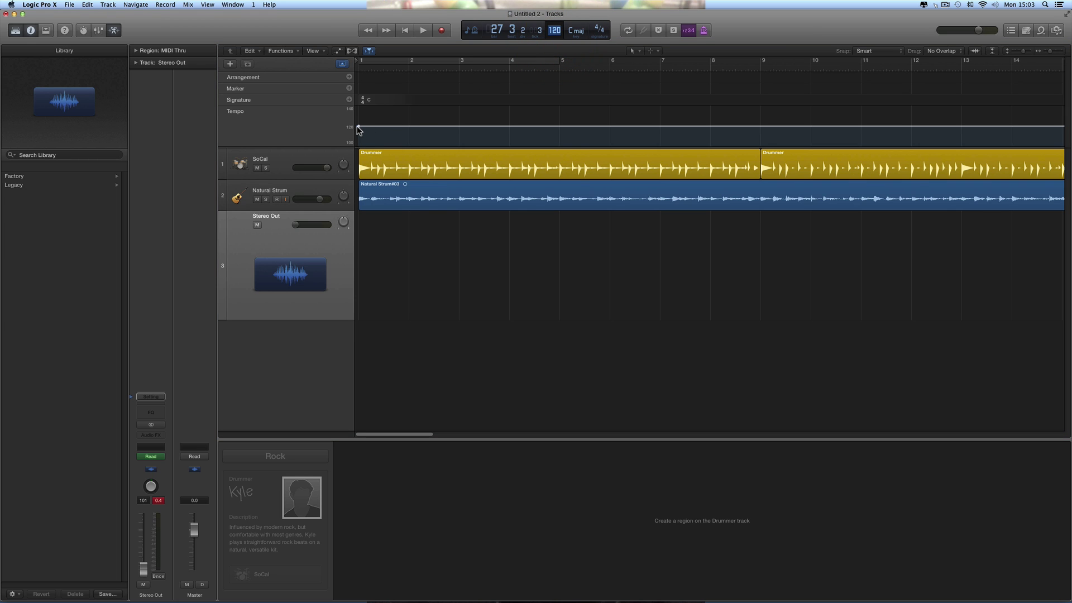
scroll(394, 134, "right", 15)
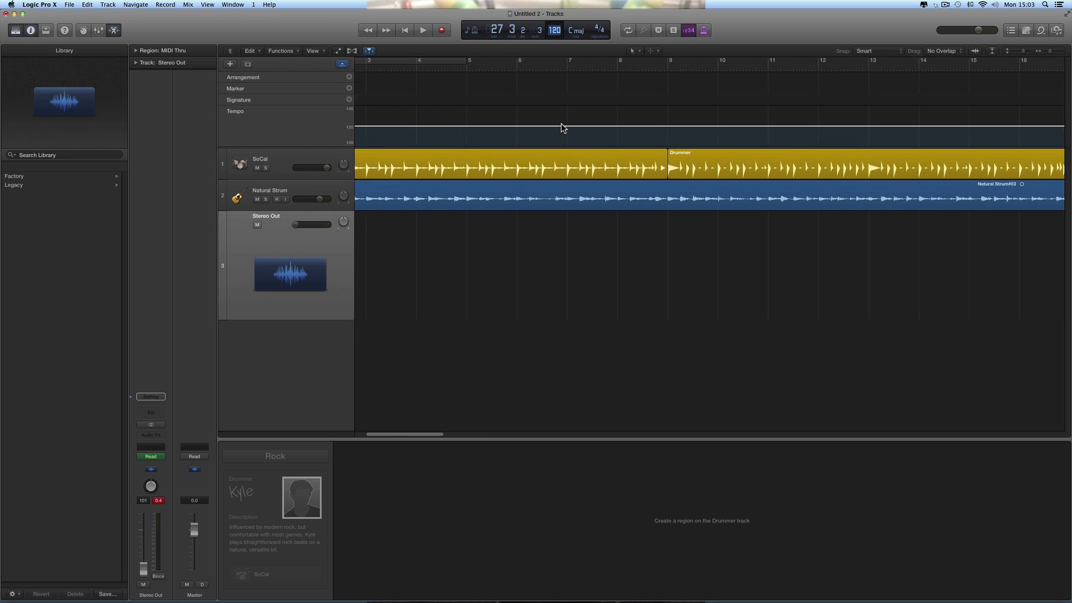
scroll(682, 137, "left", 8)
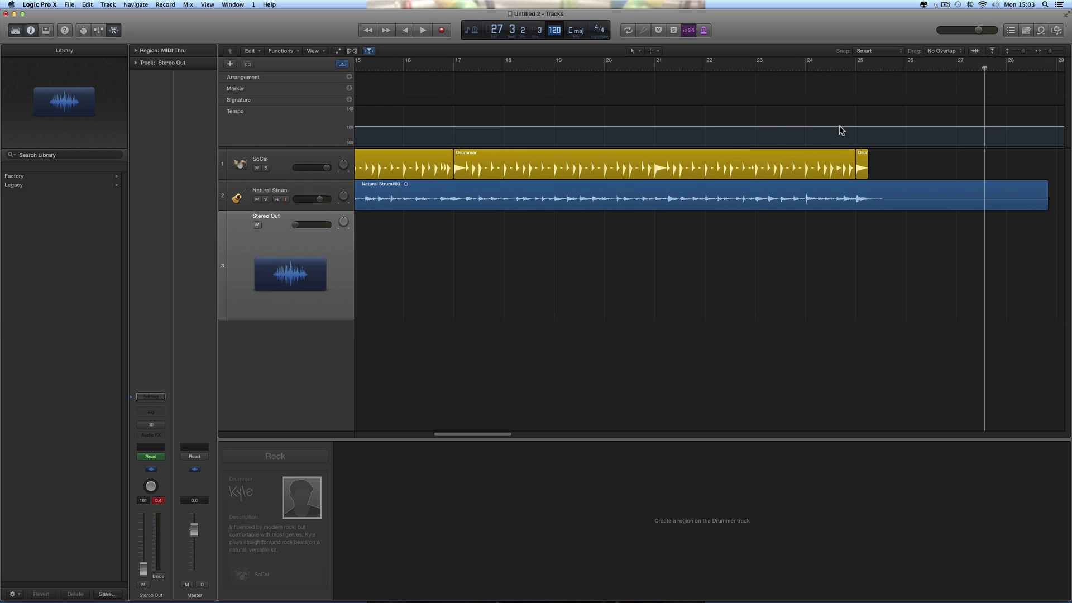
left_click(756, 129)
left_click_drag(757, 130, 765, 136)
left_click(755, 127)
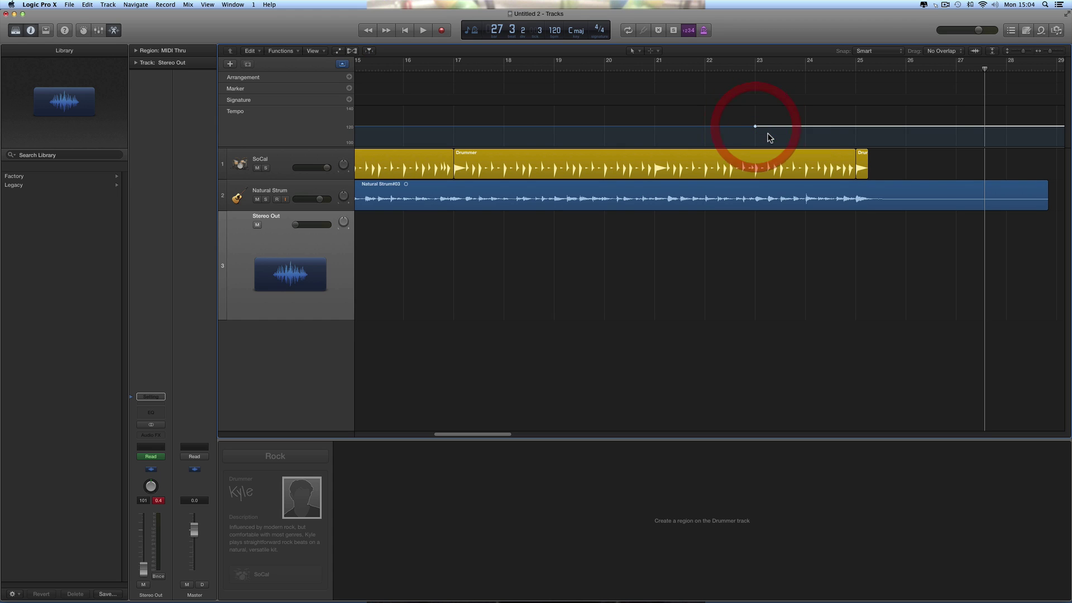
left_click(856, 127)
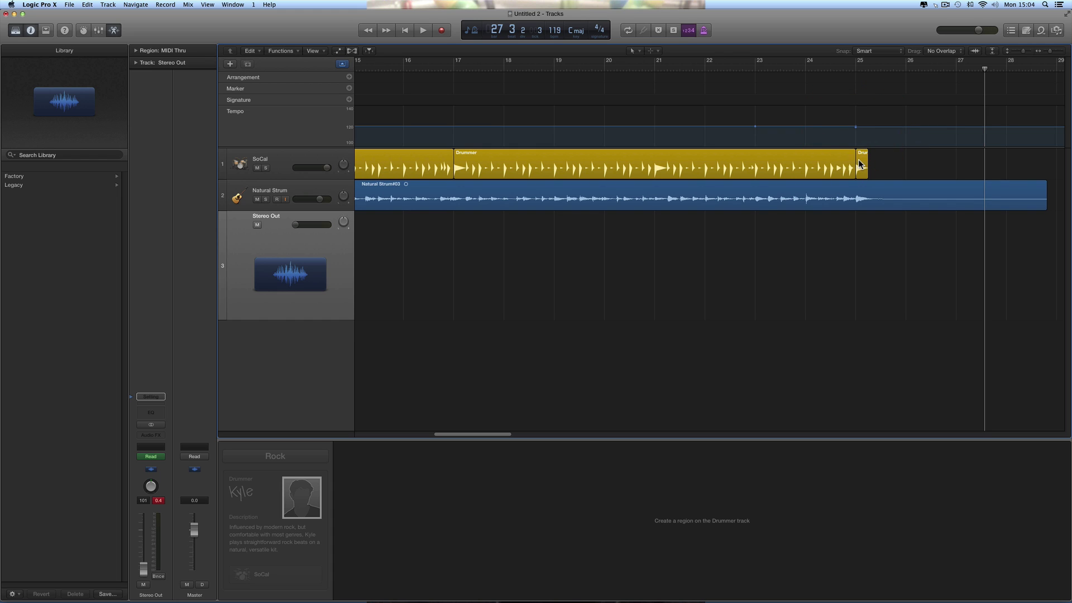
left_click(859, 163)
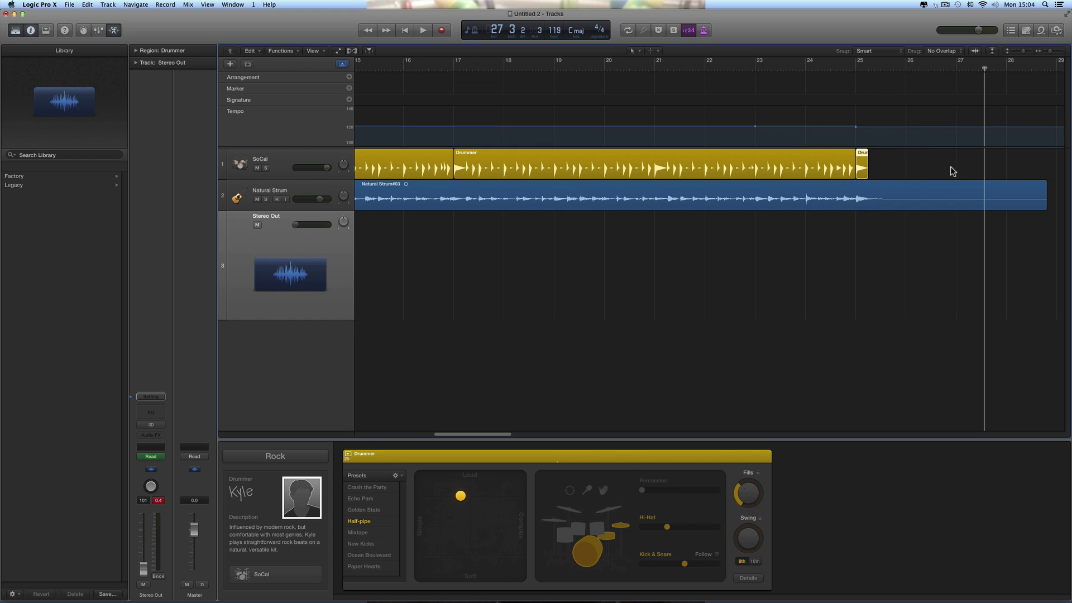
Step: Lower the tempo from bar 25 to 100 BPM and curve the transition from bar 23 into a gradual slowdown
left_click_drag(857, 127, 856, 147)
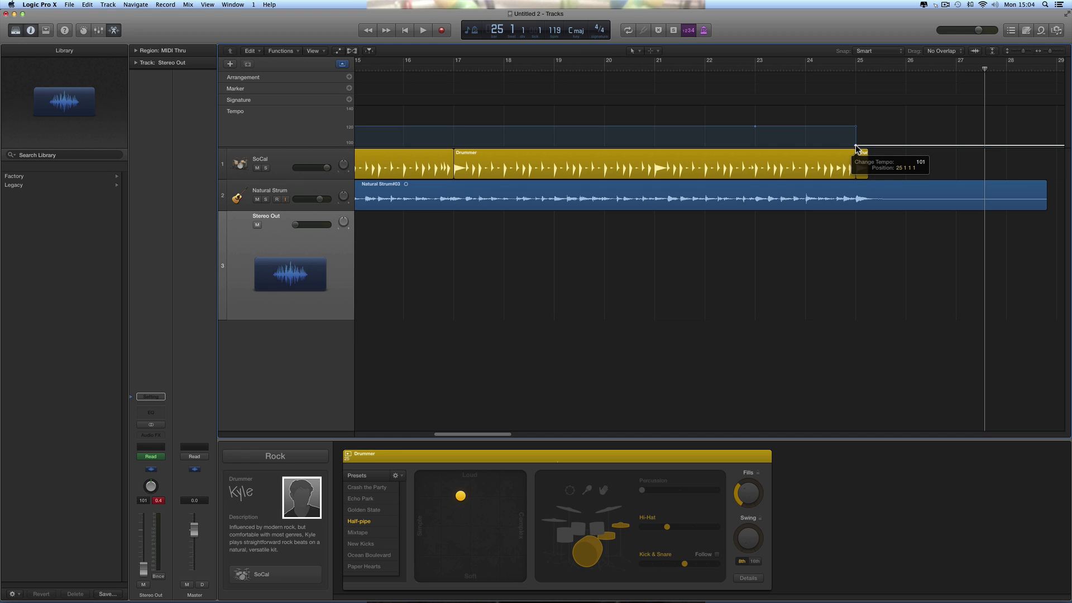
left_click_drag(857, 147, 810, 120)
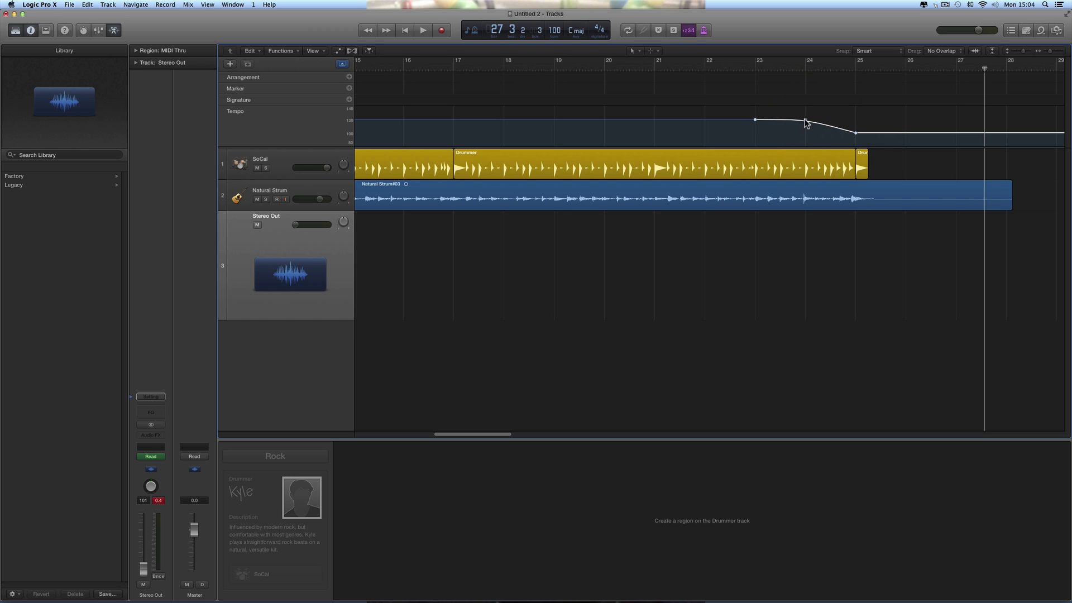
left_click(805, 120)
left_click(863, 162)
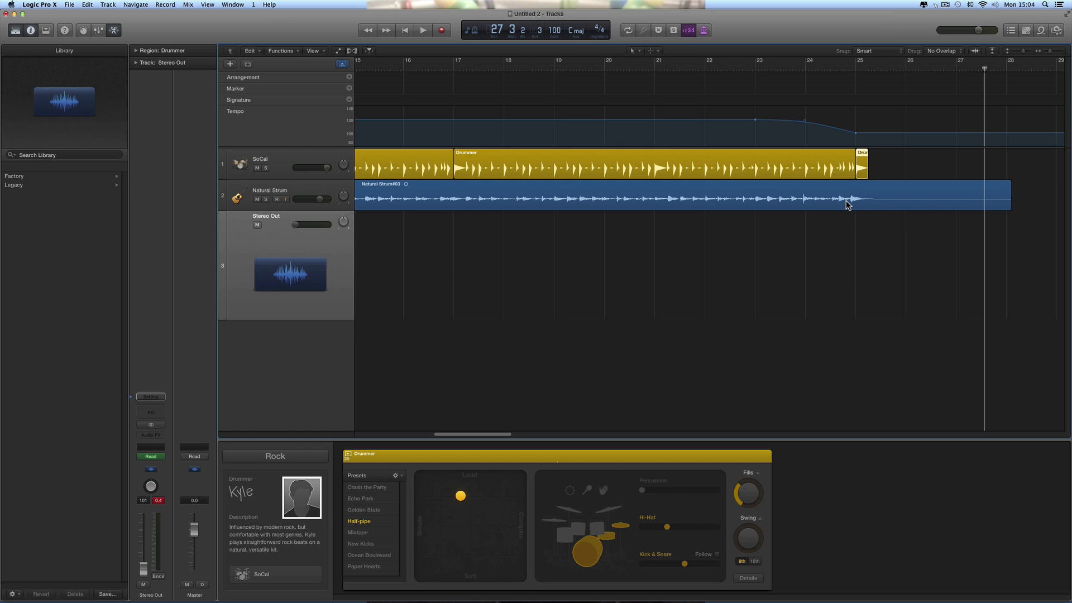
Step: Shorten the Natural Strum#03 guitar region so that it ends at bar 17
scroll(861, 246, "left", 5)
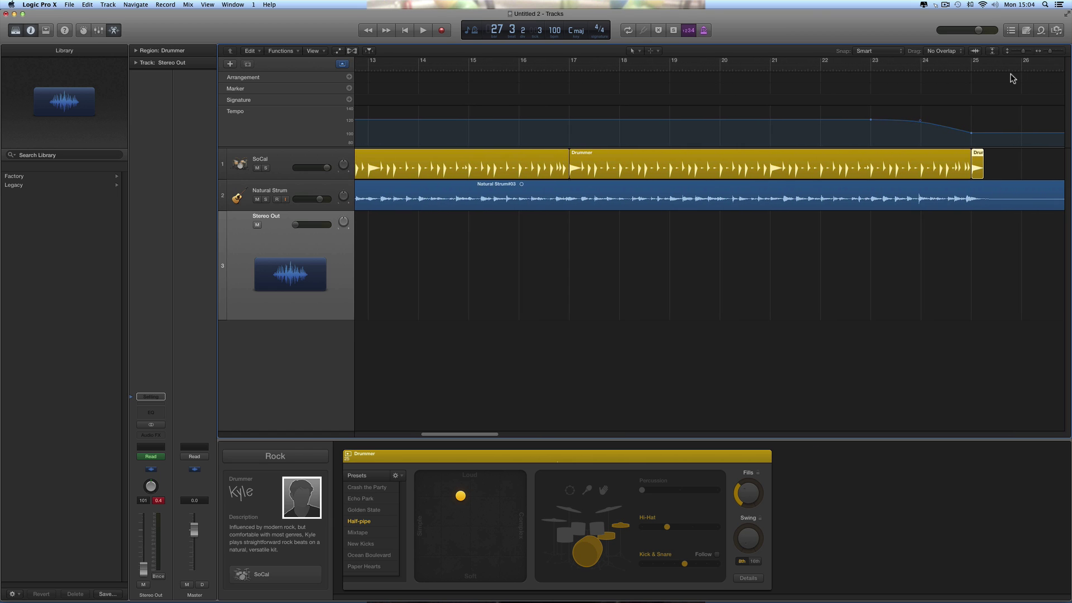
left_click(1044, 51)
scroll(997, 134, "right", 2)
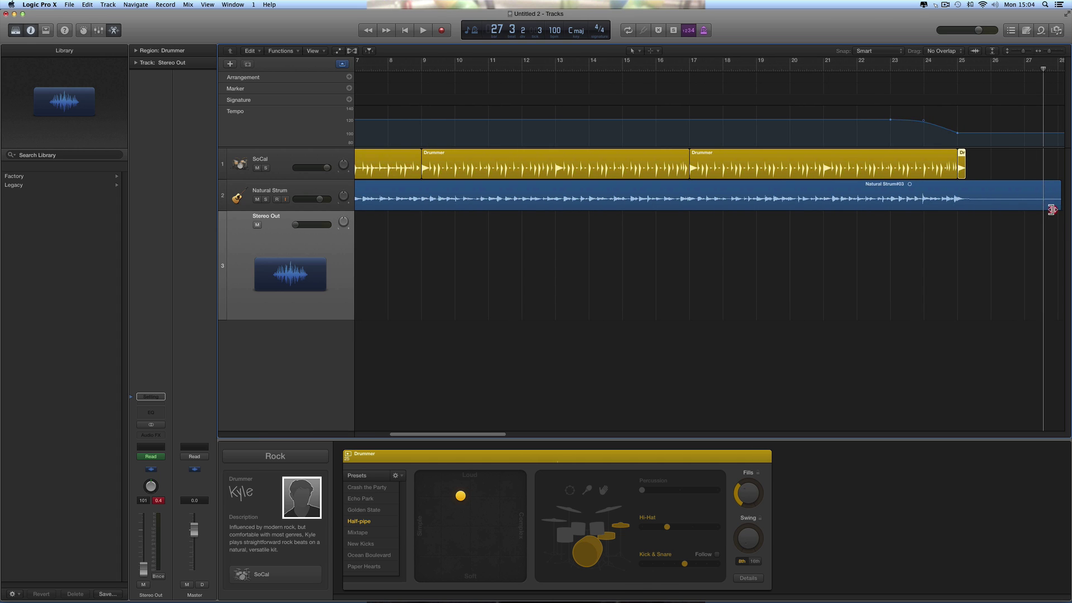
left_click_drag(1054, 208, 685, 233)
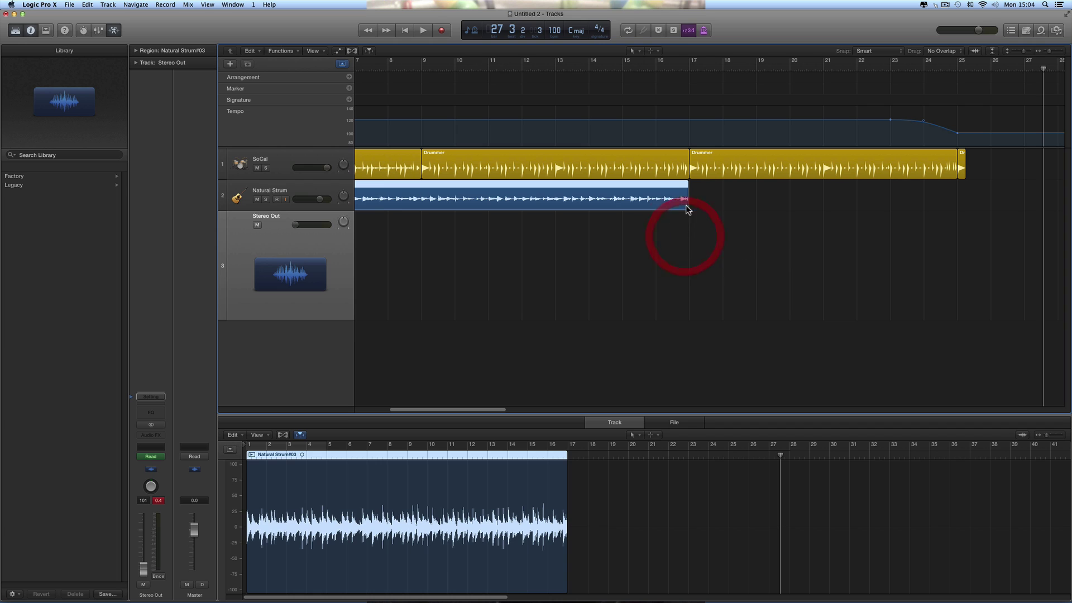
Step: Place the playhead at bar 17 and select the Natural Strum track for recording
left_click(688, 68)
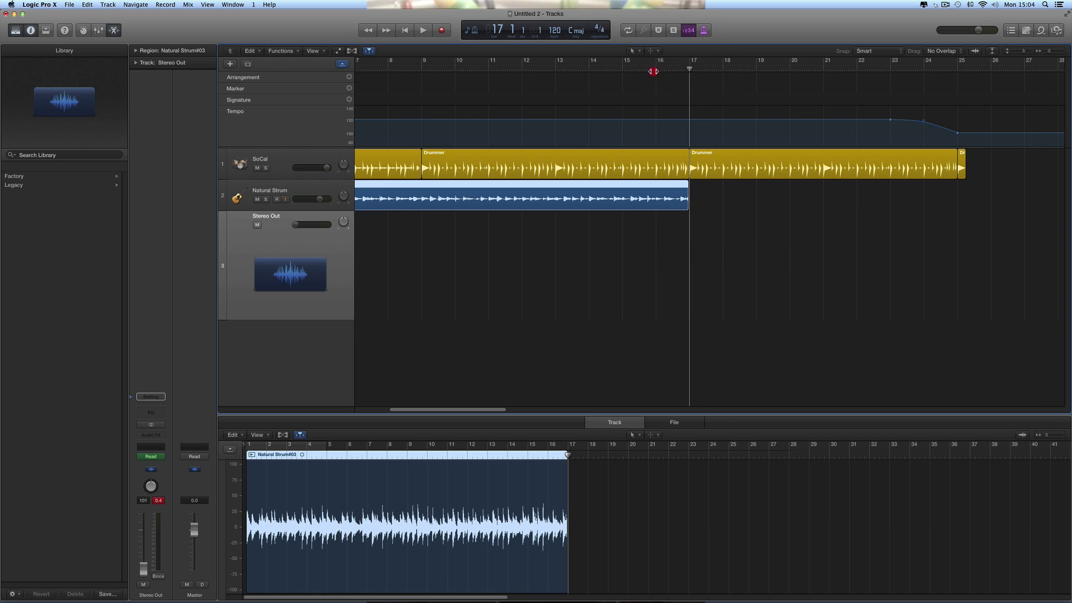
left_click(687, 86)
left_click(961, 175)
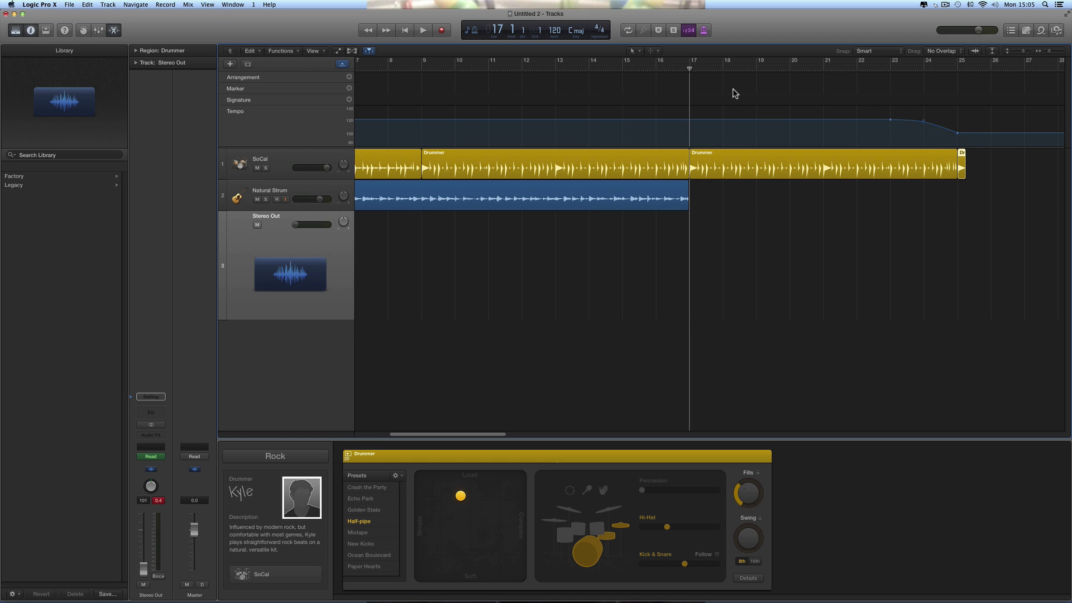
mouse_move(690, 69)
left_mouse_down()
mouse_move(676, 68)
mouse_move(688, 69)
left_mouse_up()
left_click(327, 189)
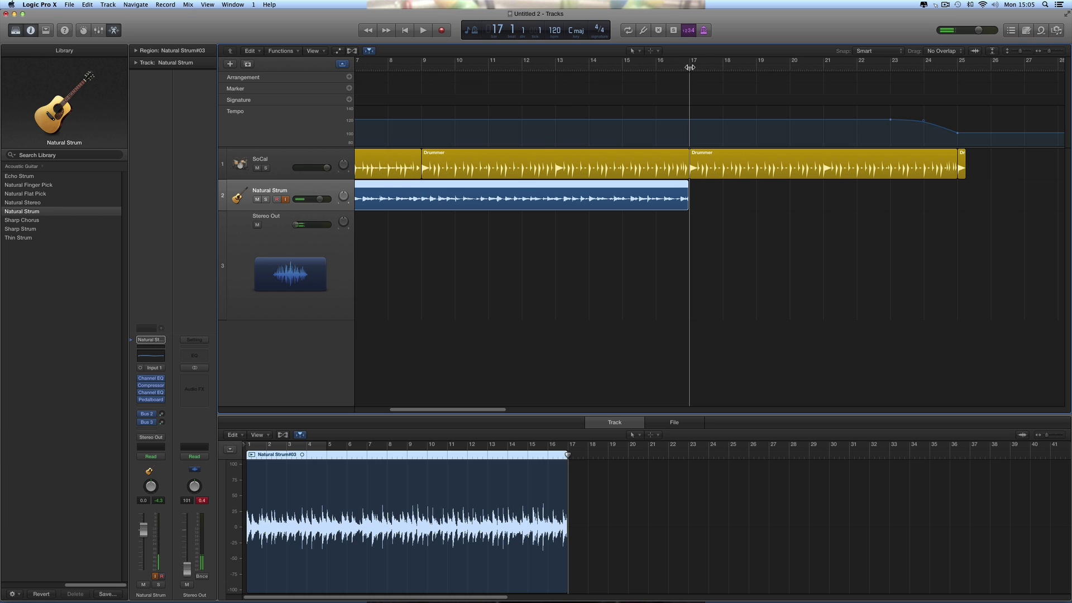
Step: Set the recording count-in to 2 Bars and keep the playhead at bar 17
left_click(165, 5)
mouse_move(190, 14)
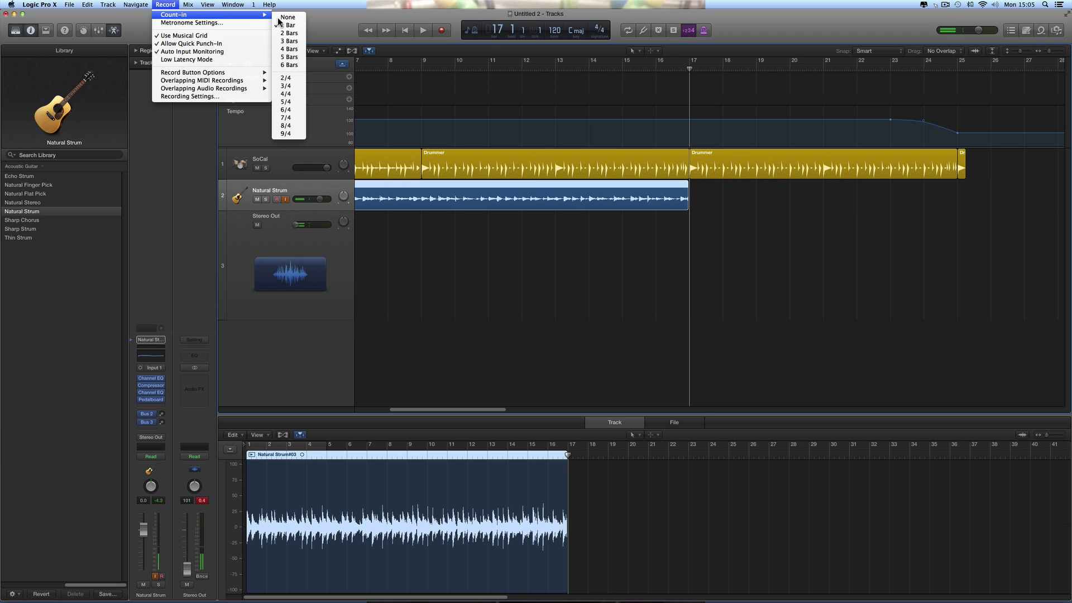
left_click(286, 34)
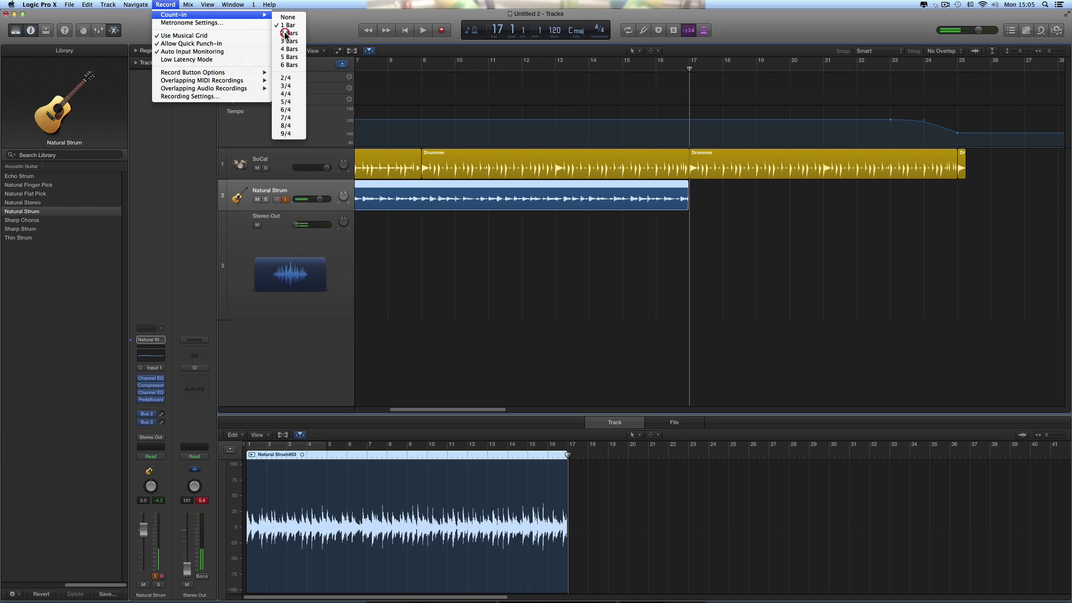
left_click(162, 6)
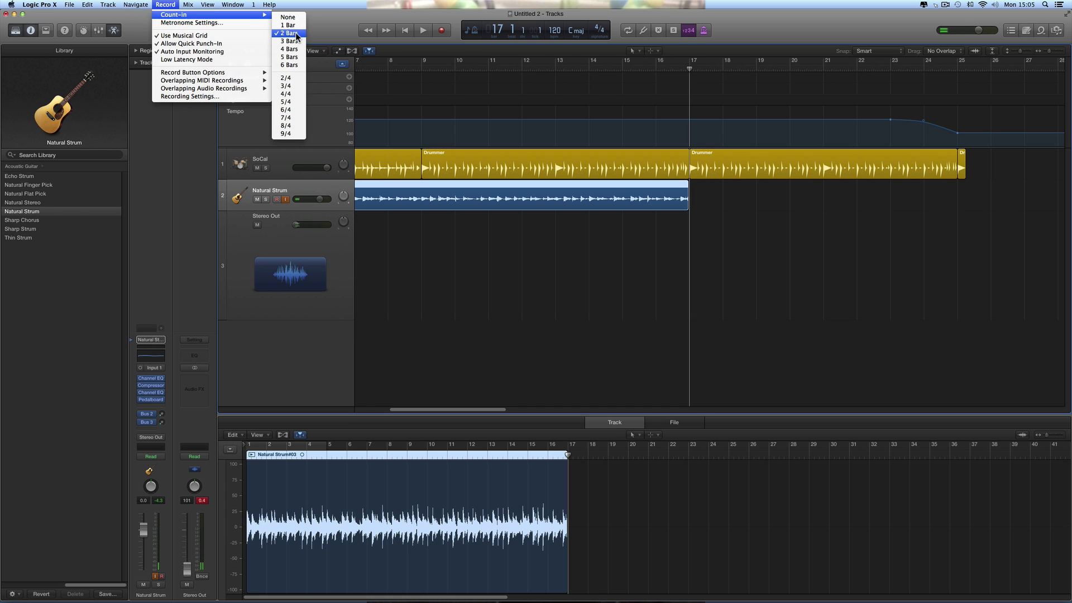
left_click(352, 15)
mouse_move(690, 71)
left_mouse_down()
mouse_move(623, 76)
mouse_move(688, 80)
left_mouse_up()
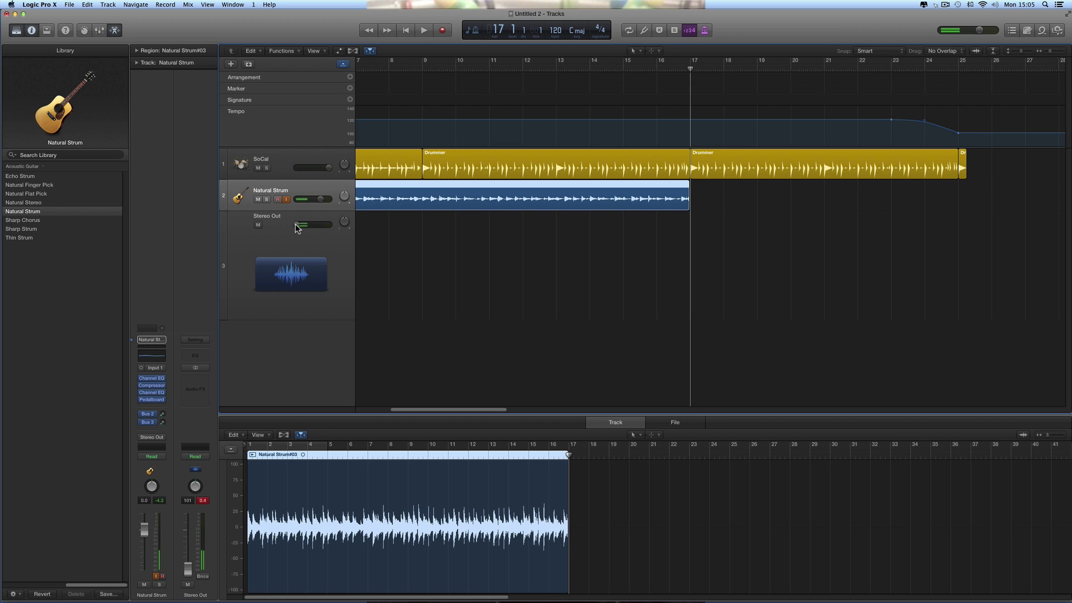
Step: Raise the Stereo Out volume to 0.0 dB and record a guitar take from bar 17 until just before bar 28
left_click_drag(297, 227, 364, 228)
left_click(439, 34)
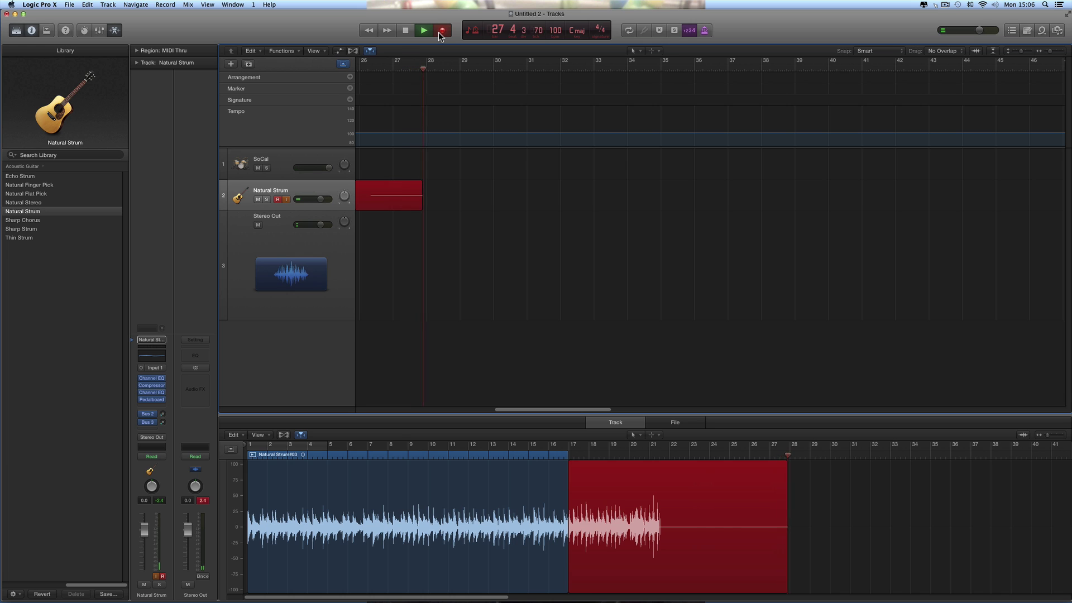
key("space")
Step: Play the new take from bar 21 through the slowed ending and slightly lower the SoCal drum track's volume
scroll(501, 140, "left", 10)
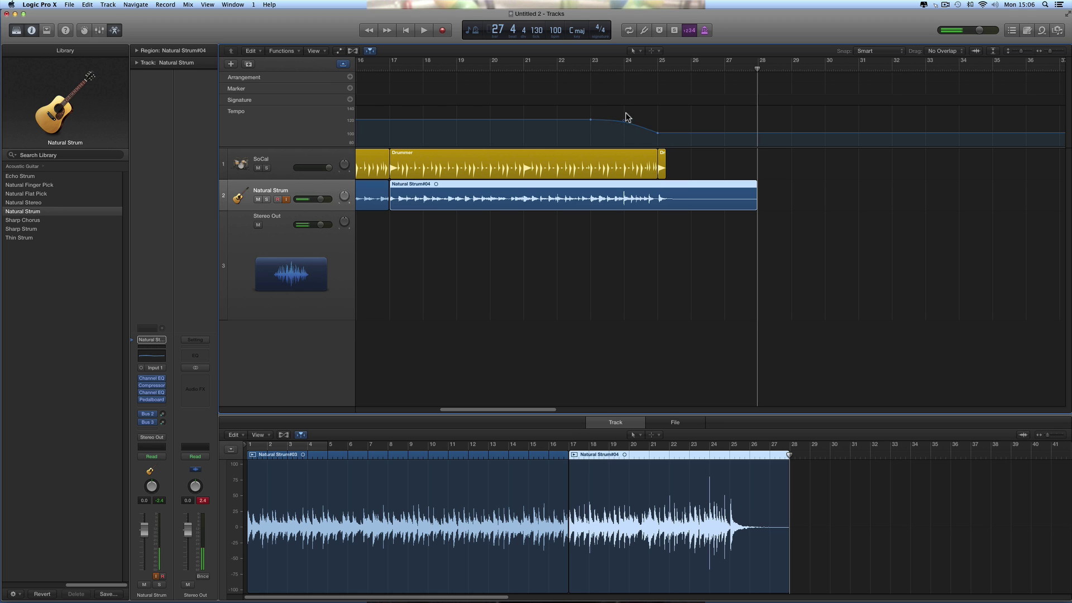
left_click(523, 69)
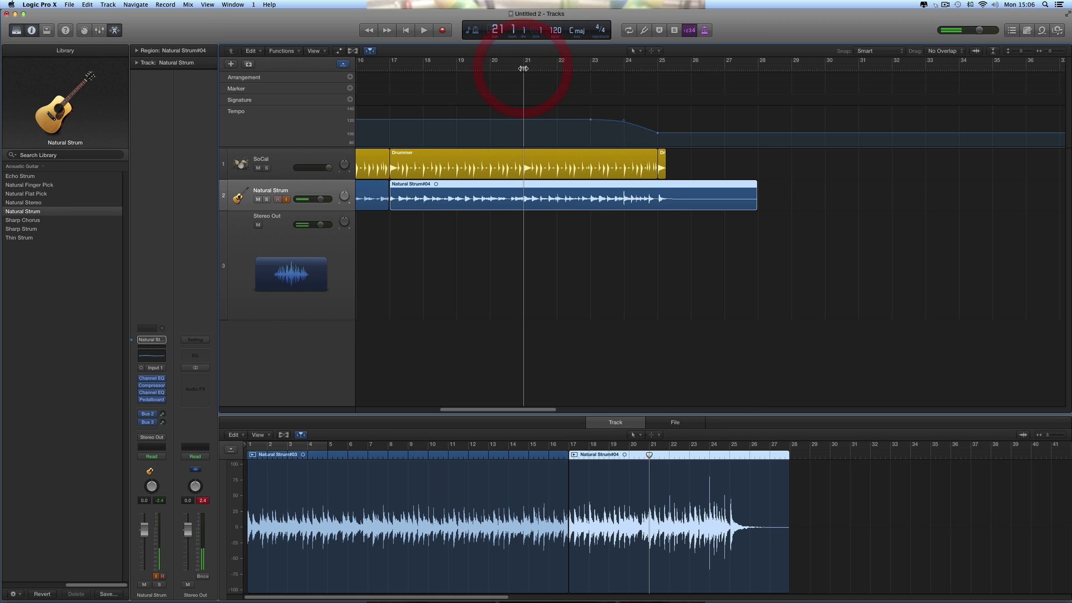
key("space")
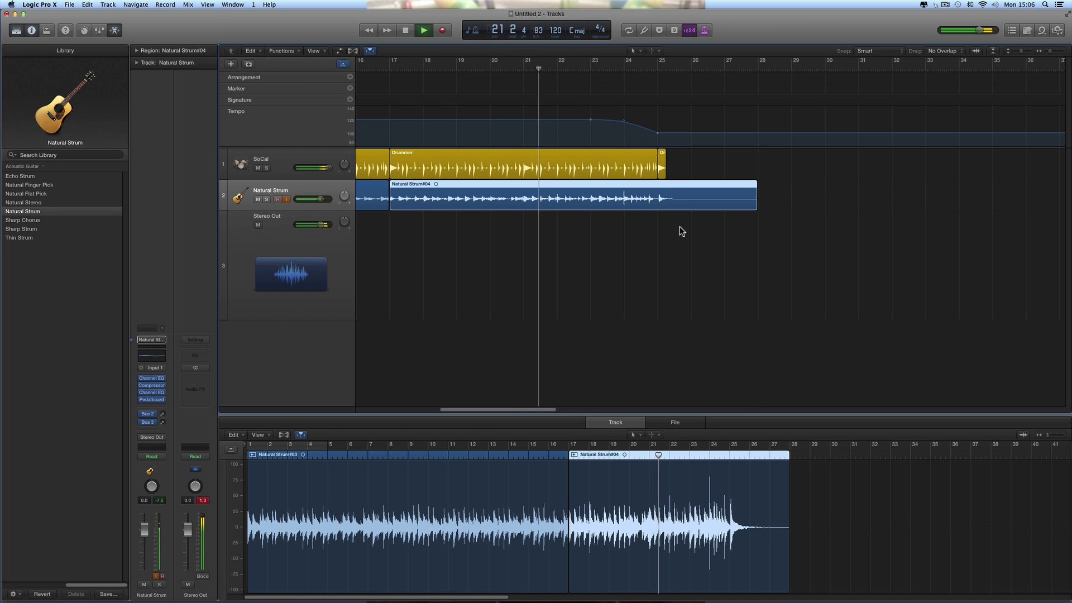
left_click_drag(328, 168, 327, 168)
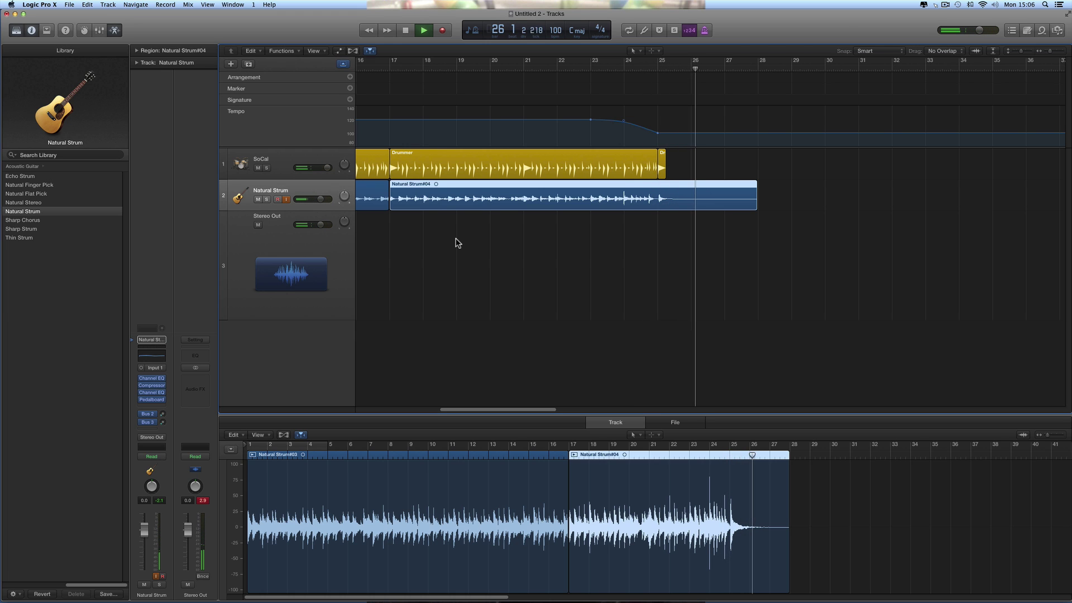
scroll(647, 182, "right", 1)
Step: Fine-tune the Fills amount of the Drummer region starting at bar 17, replaying the ending from around bar 24, and stop playback
left_click(642, 168)
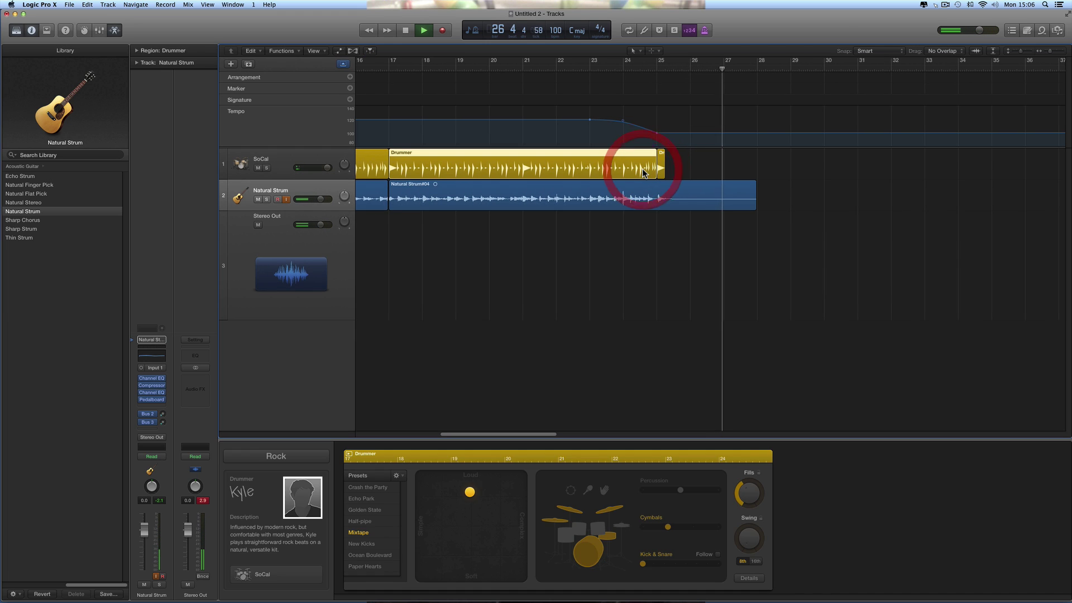
left_click_drag(745, 489, 747, 486)
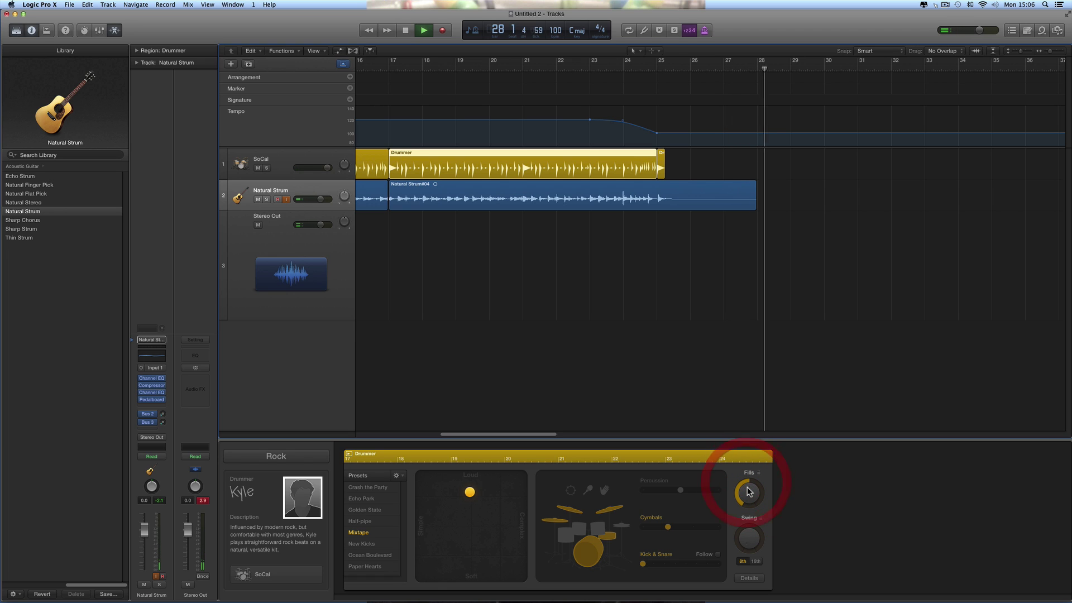
left_click(588, 66)
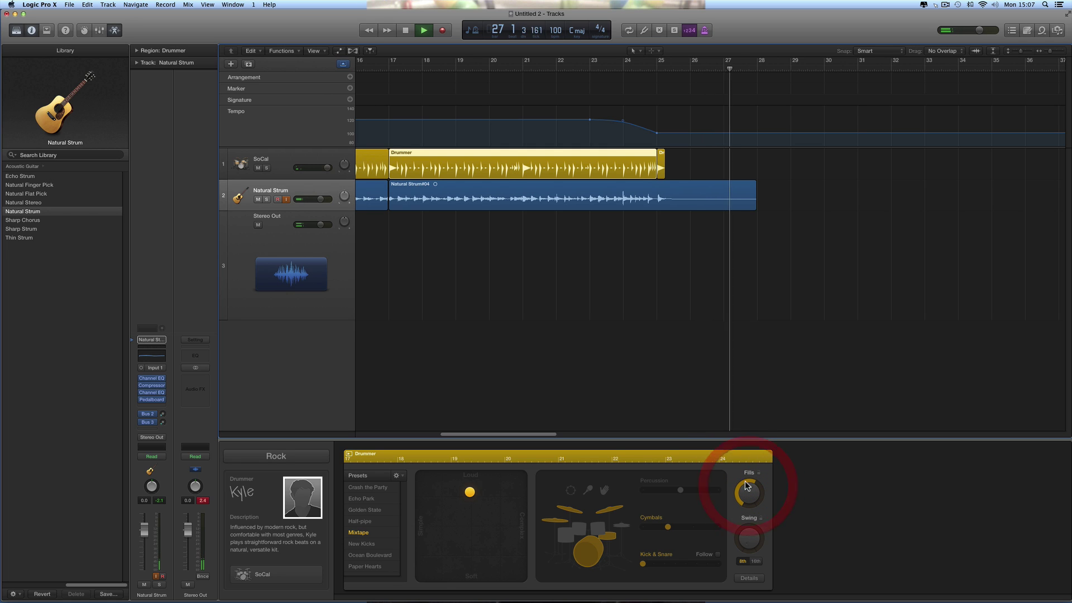
left_click(617, 64)
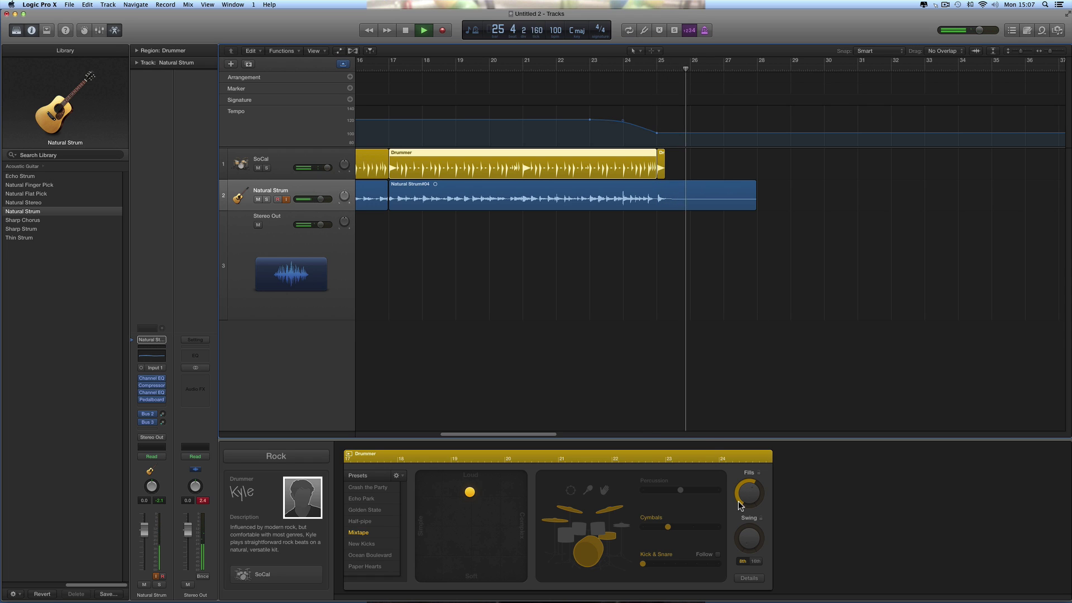
left_click_drag(745, 495, 743, 504)
left_click(621, 65)
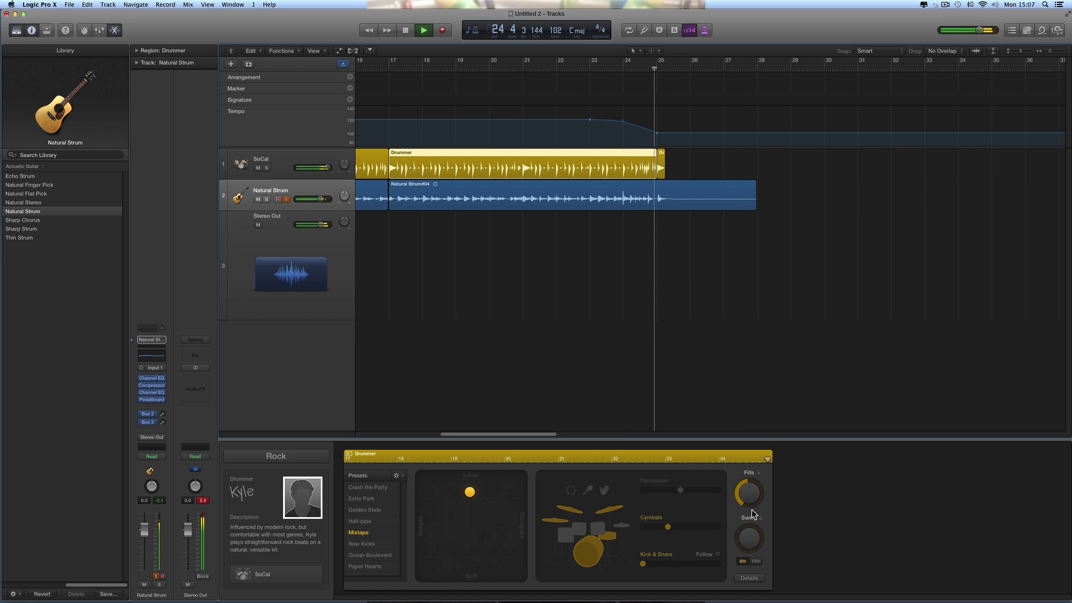
left_click(625, 65)
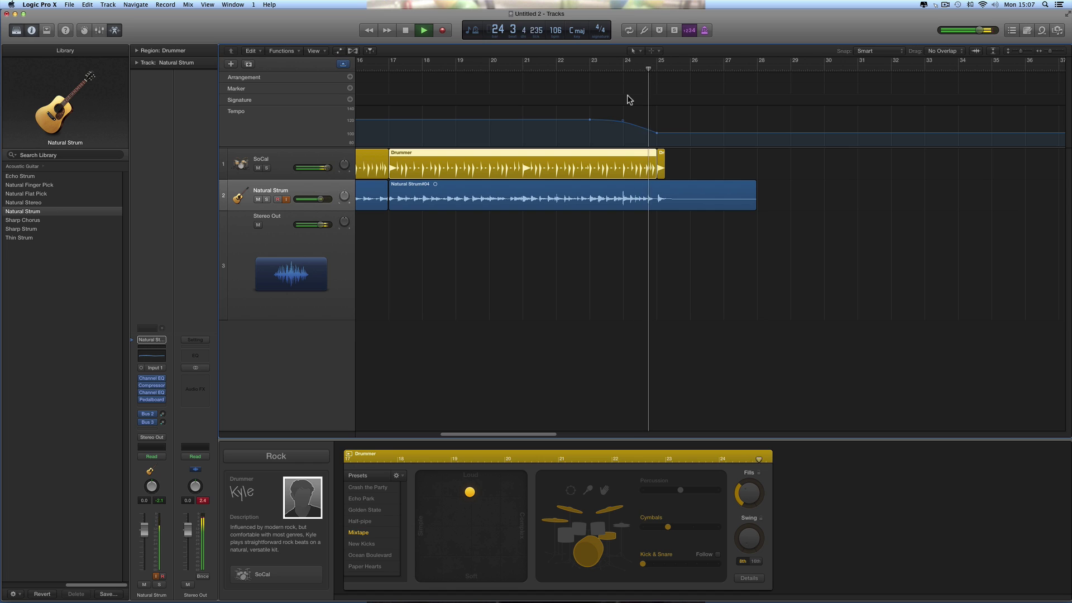
left_click(749, 497)
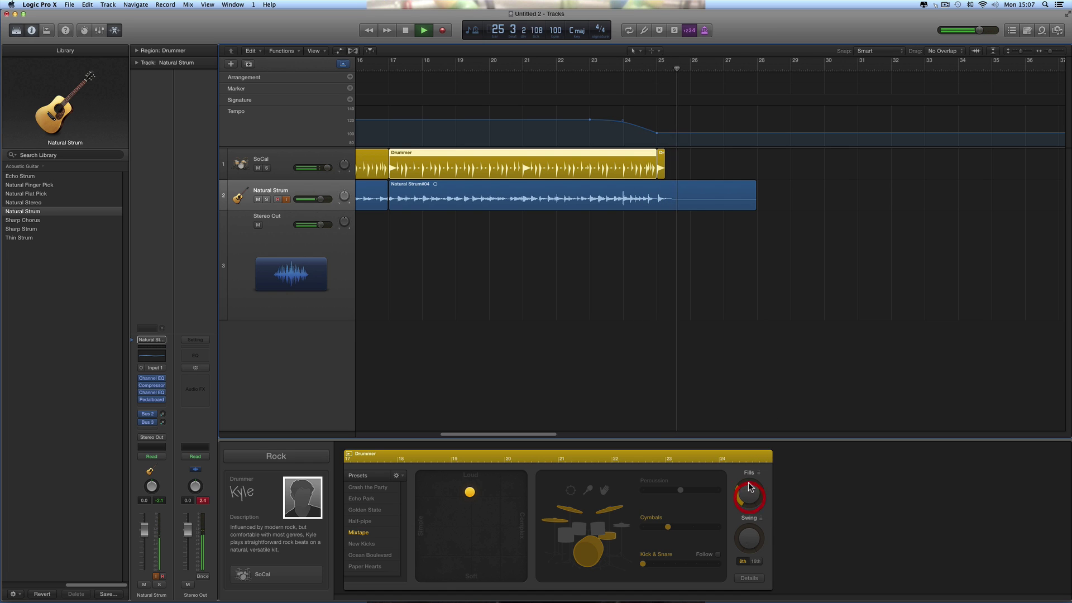
left_click(625, 66)
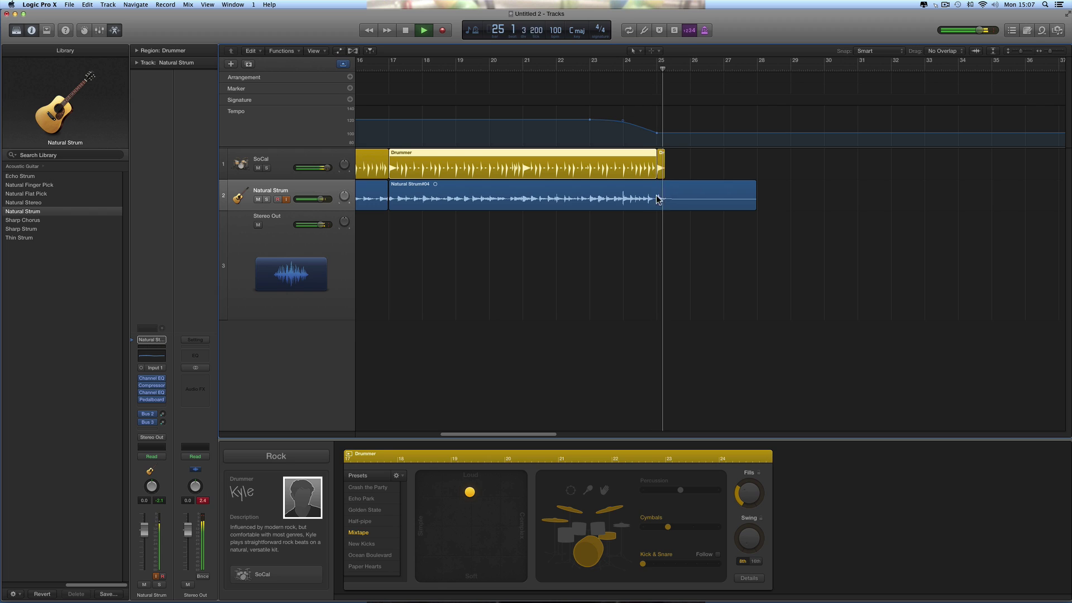
left_click(405, 30)
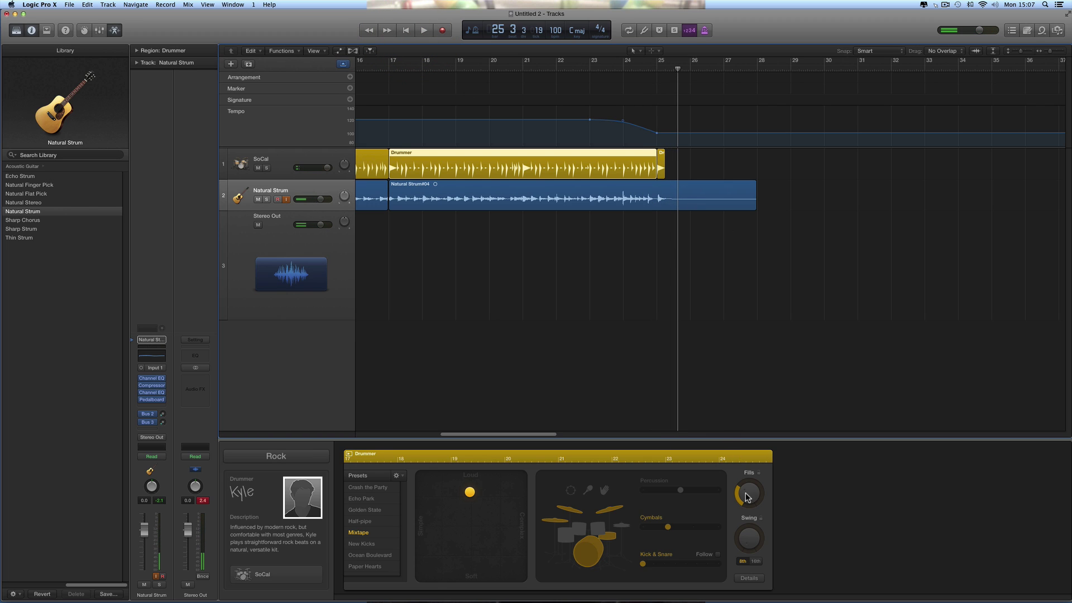
Step: Delete the guitar take starting at bar 17 with its audio file and record a new one from bar 17 until just past bar 29
left_click(509, 191)
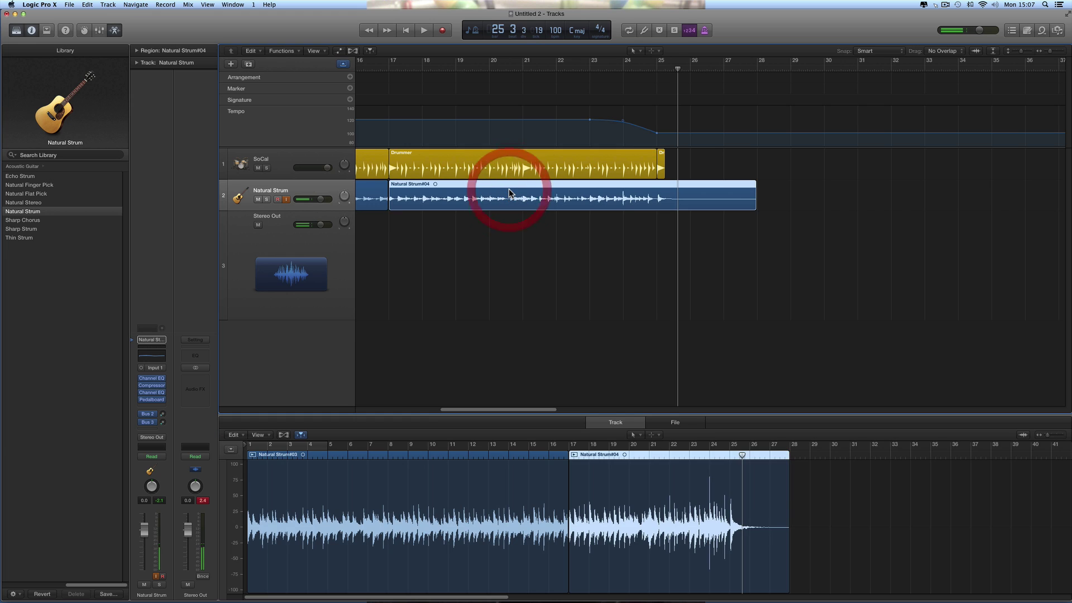
key("Delete")
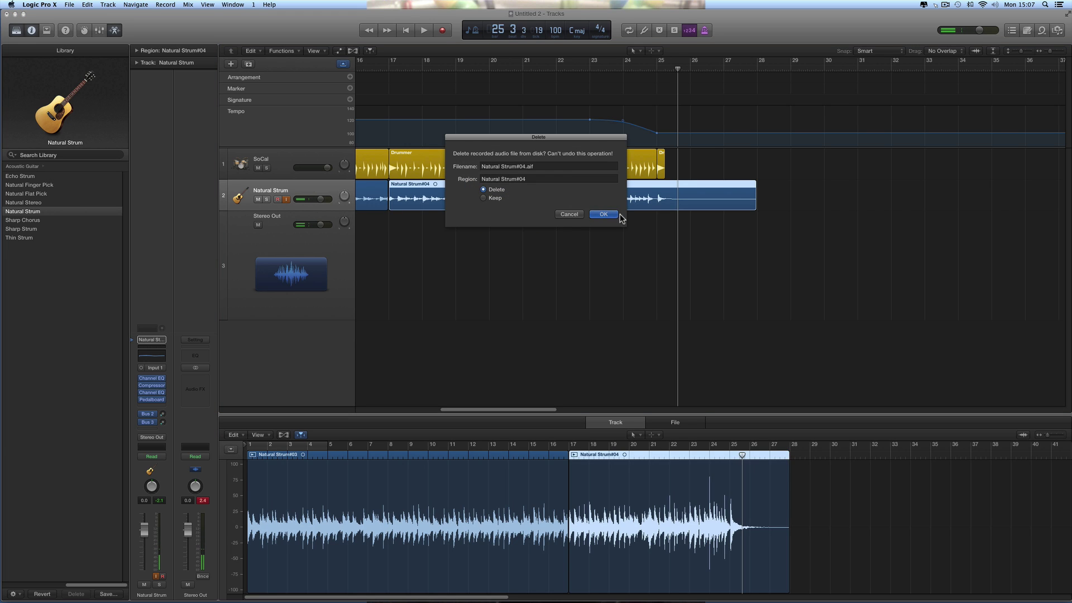
left_click(619, 213)
left_click_drag(678, 70, 390, 77)
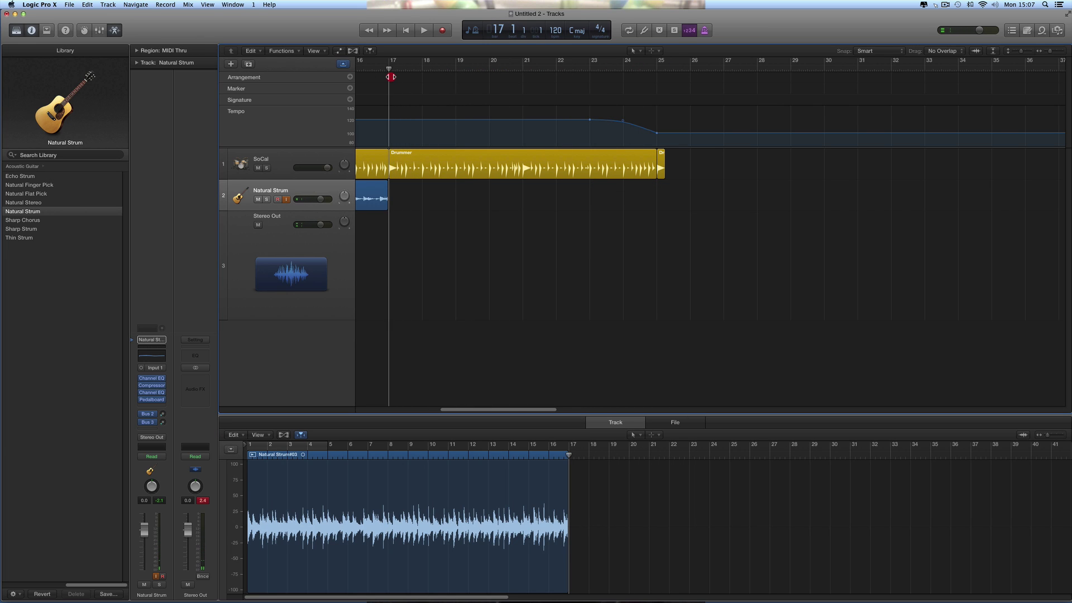
left_click(441, 31)
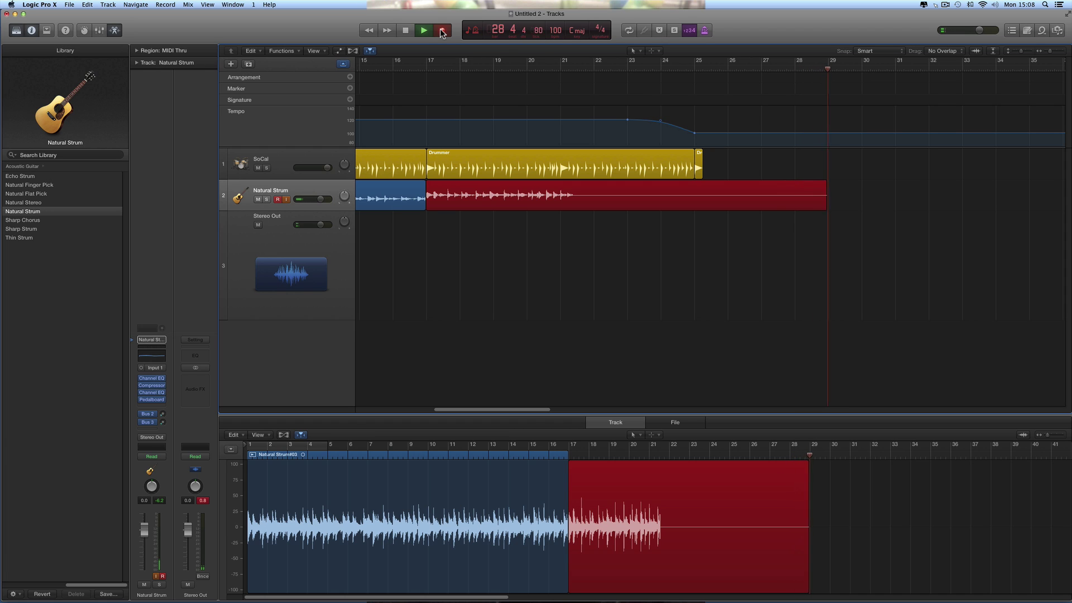
left_click(441, 31)
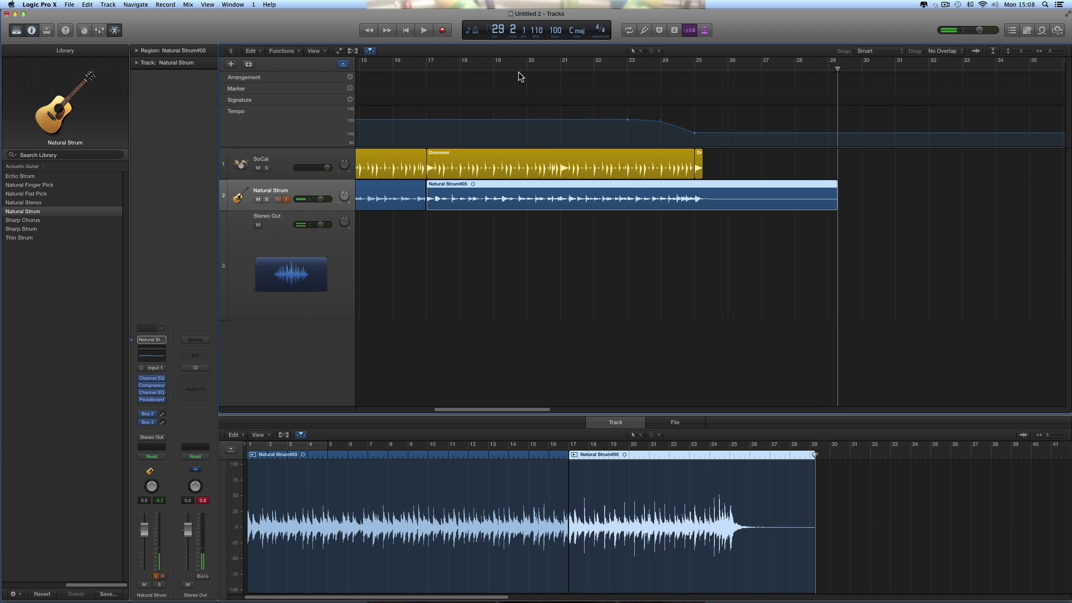
Step: Play the new guitar take from around bar 20 through the slowed ending and stop after bar 26
left_click(525, 68)
left_click(422, 31)
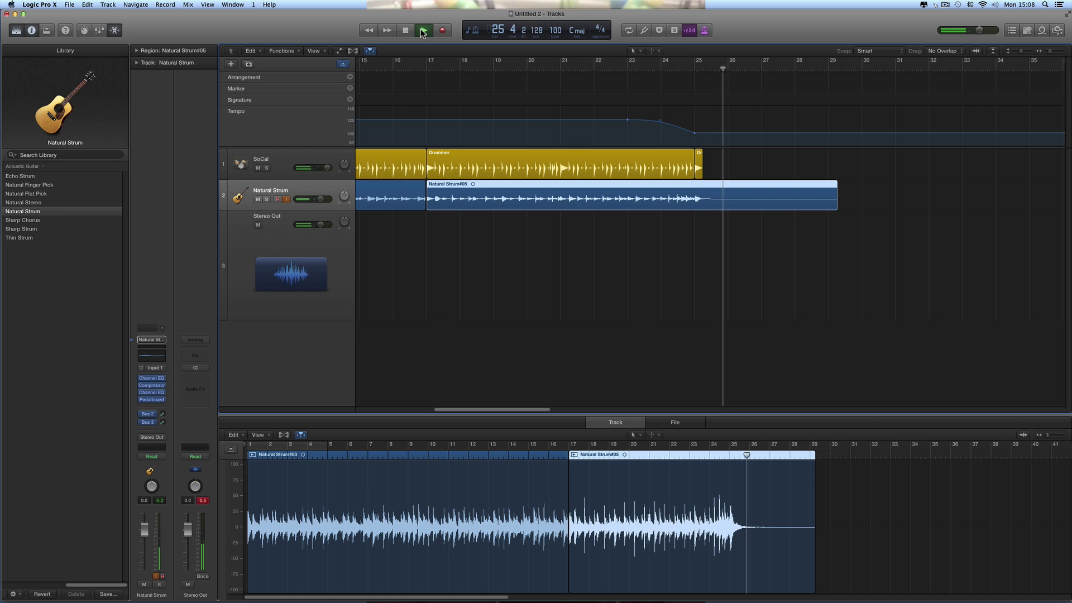
key("space")
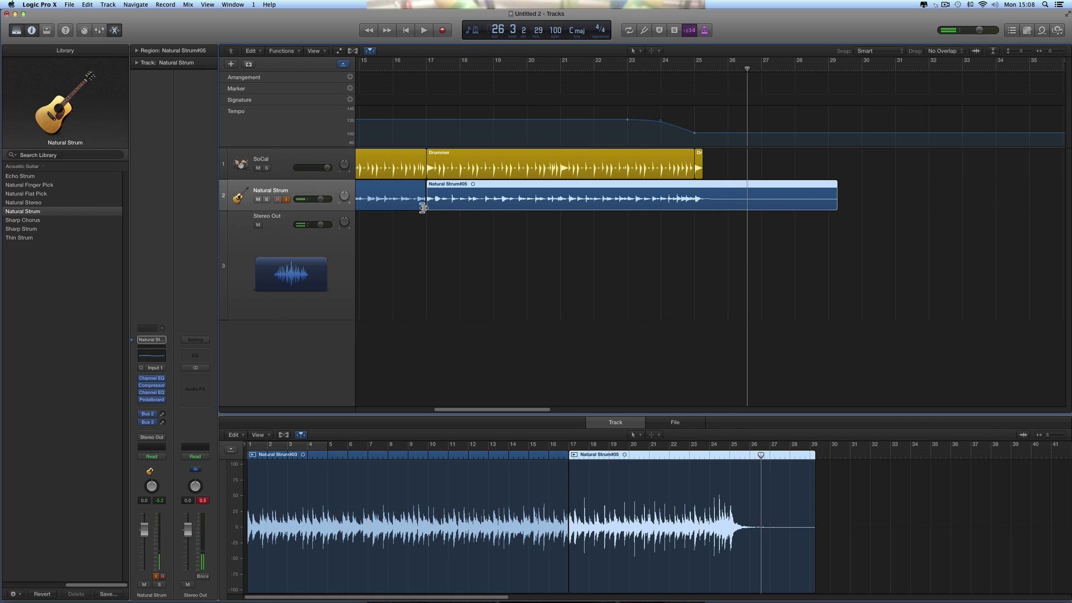
Step: Set Snap to Beat and extend the end of the earlier Natural Strum region to meet the new take at bar 17
left_click_drag(422, 208, 428, 209)
left_click(884, 55)
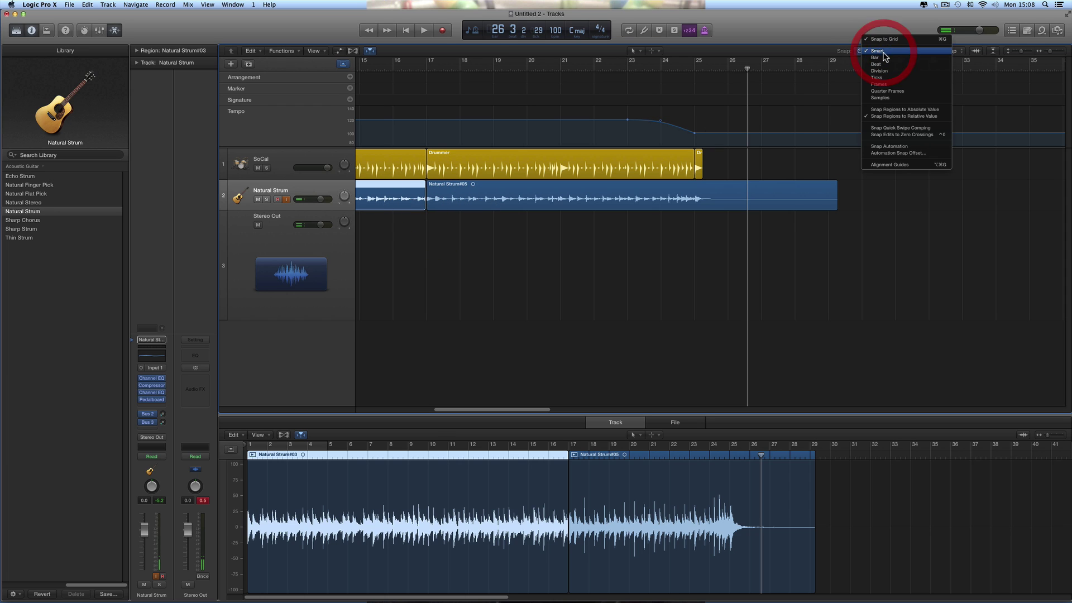
left_click(882, 65)
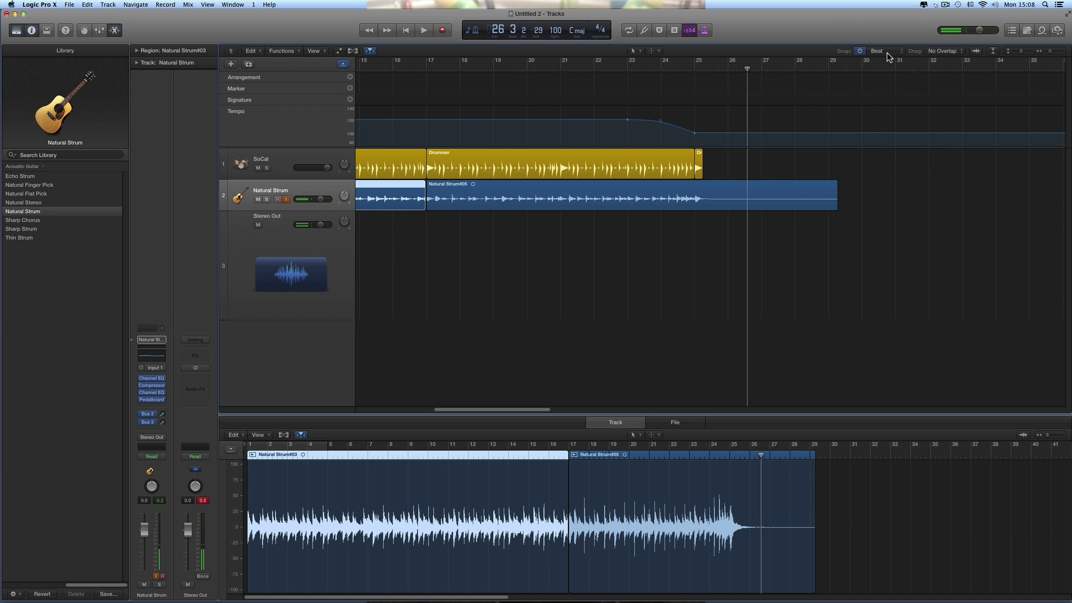
left_click(886, 52)
left_click(907, 98)
left_click_drag(422, 209, 426, 209)
Step: Play across the join between the two guitar regions from just before bar 16 and stop near the end of bar 18
left_click(392, 71)
key("space")
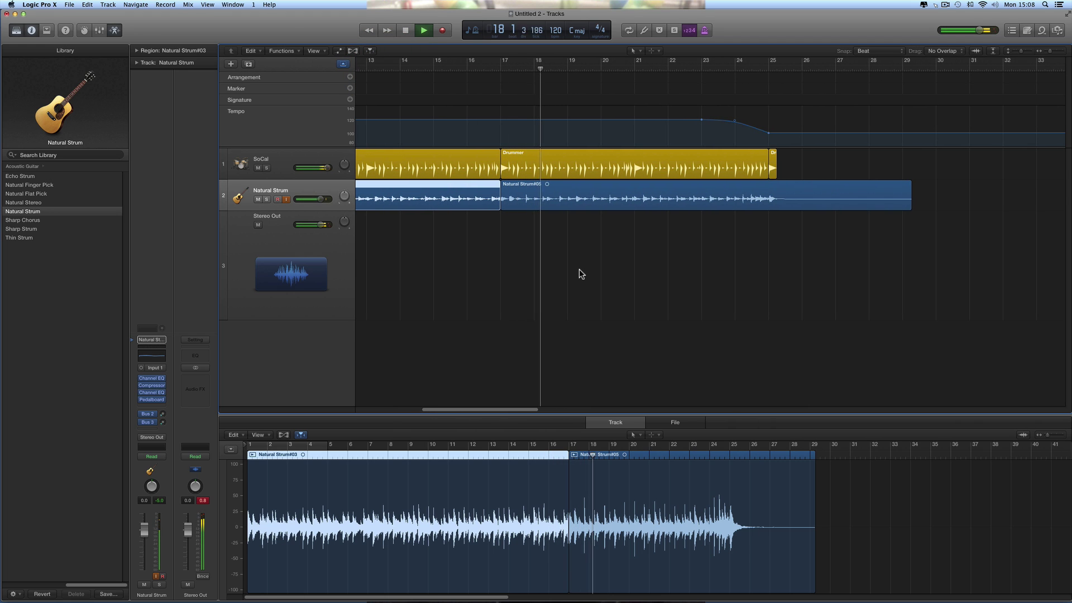
key("space")
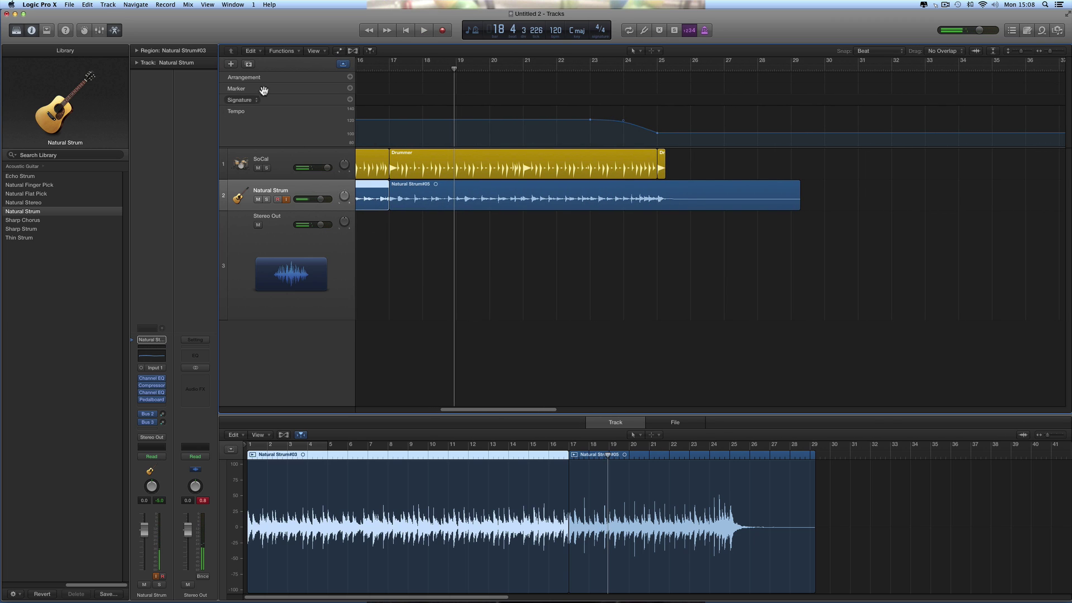
Step: Hide the global tracks and create one software instrument track with the Thumb Bass patch
left_click(342, 65)
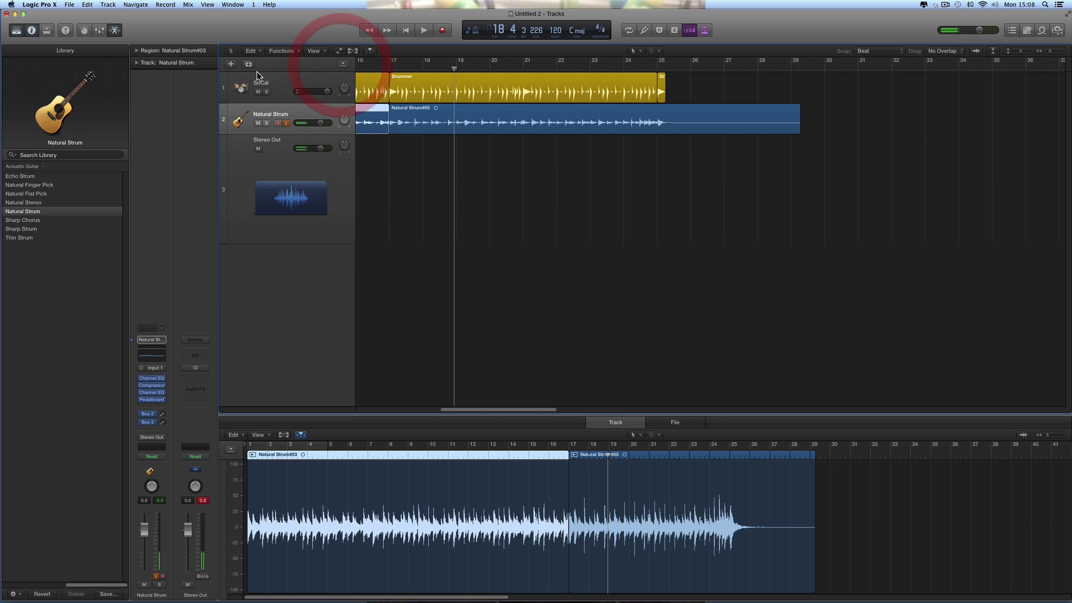
left_click(234, 64)
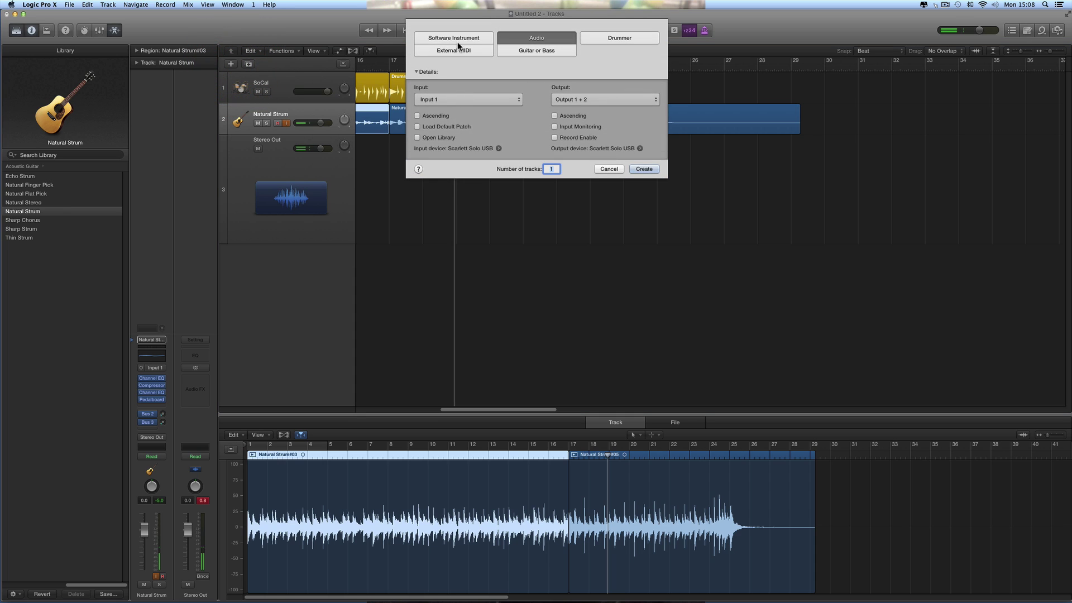
left_click(453, 38)
left_click(642, 117)
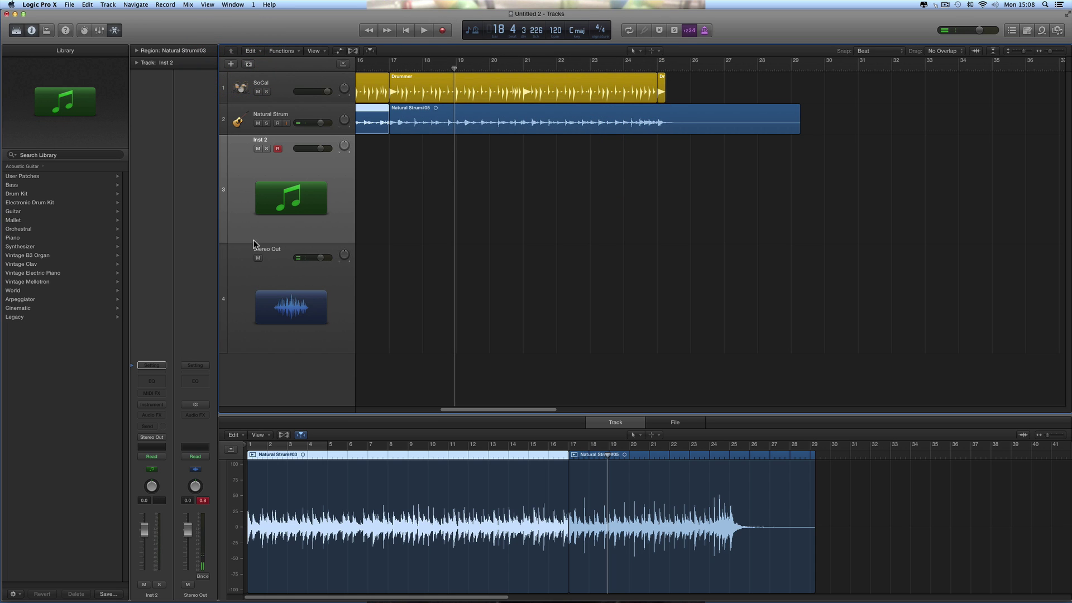
left_click(18, 185)
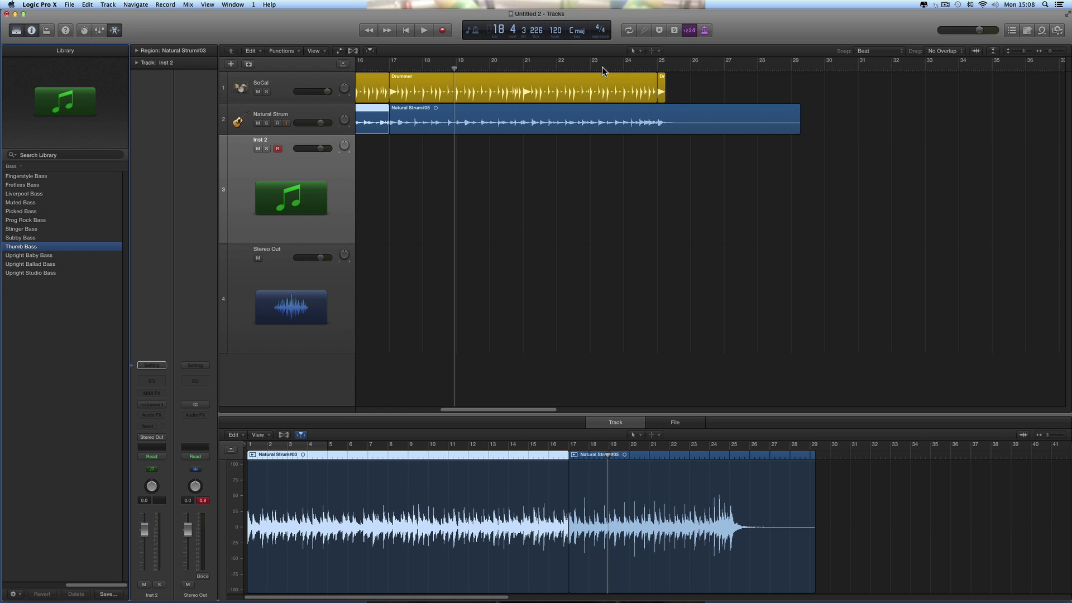
Step: Draw a Thumb Bass region from bar 23 to bar 26 with the Pencil tool and cycle from bar 23 to just past bar 25
left_click(634, 51)
left_click(642, 66)
left_click(613, 149)
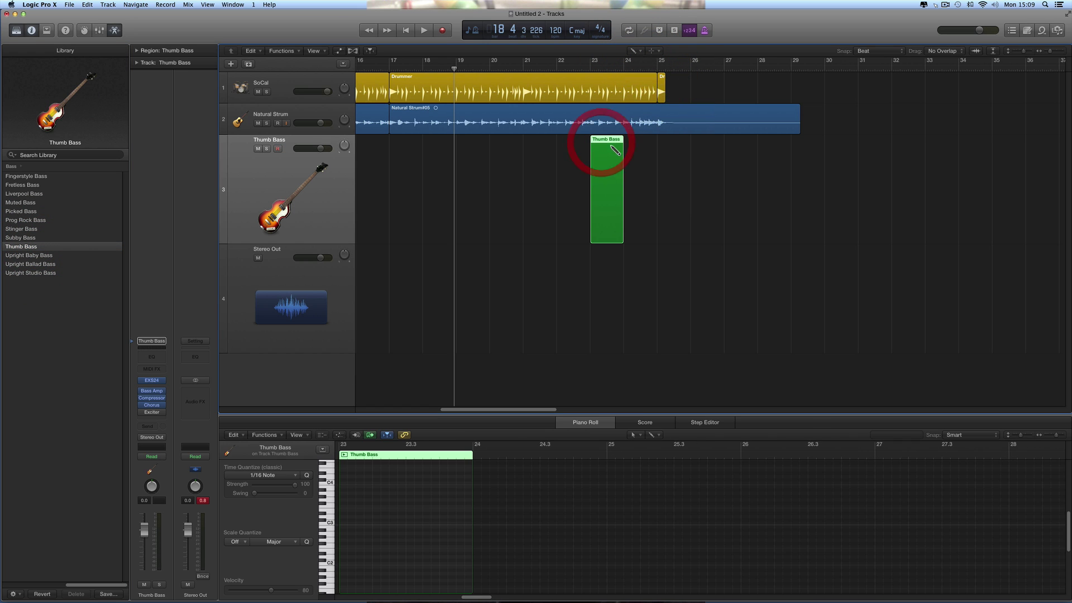
left_click_drag(621, 241, 690, 242)
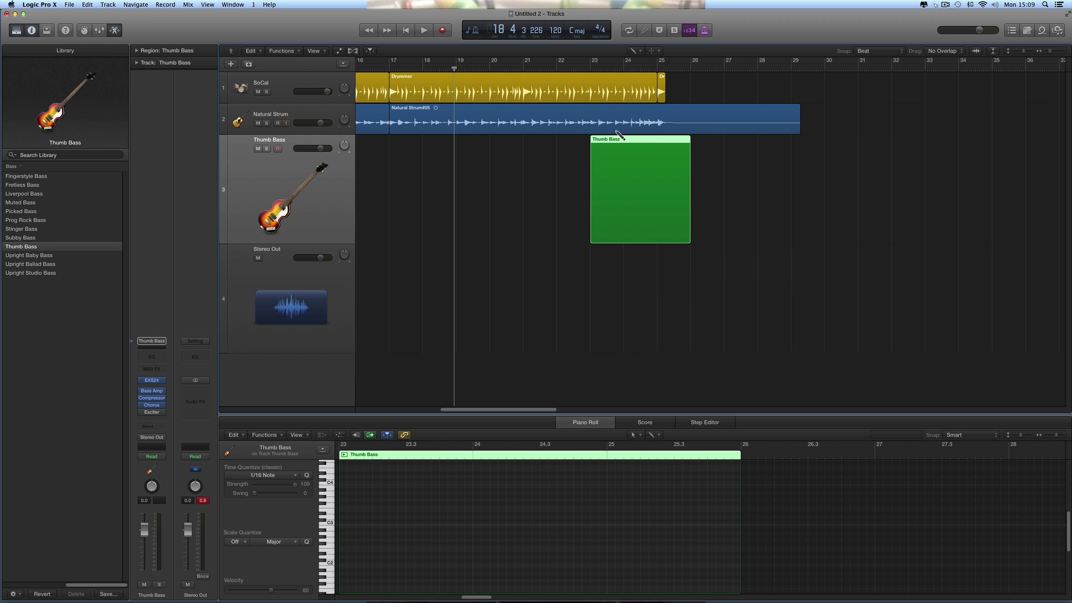
left_click_drag(592, 63, 665, 83)
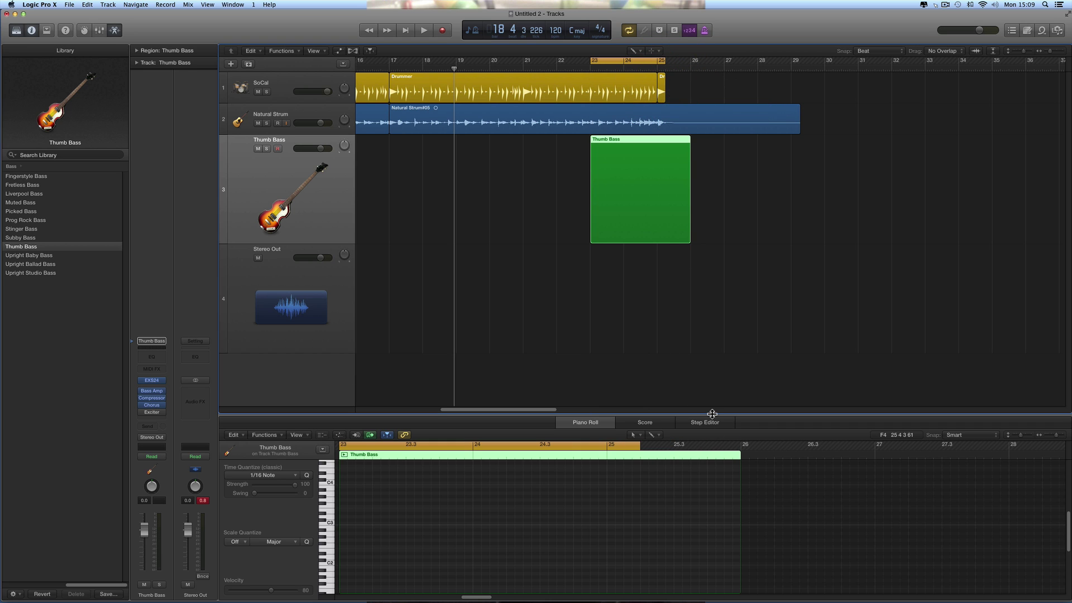
Step: Draw an A1 note at the start of bar 23 in the Thumb Bass region with the Pencil tool and lengthen it to half a bar
left_click_drag(711, 414, 706, 321)
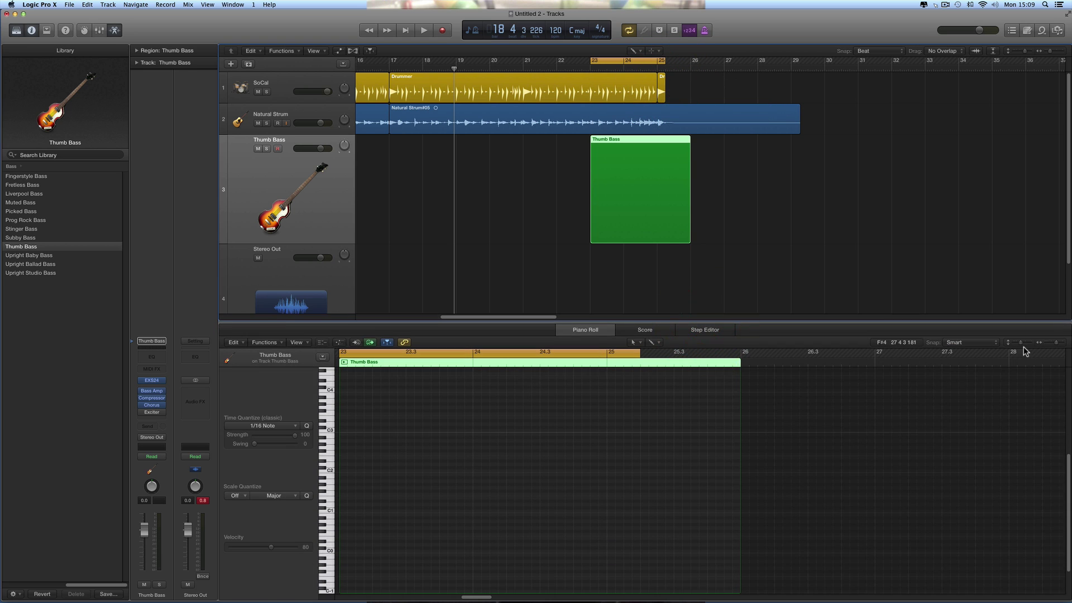
left_click_drag(1020, 343, 1029, 341)
scroll(964, 410, "left", 5)
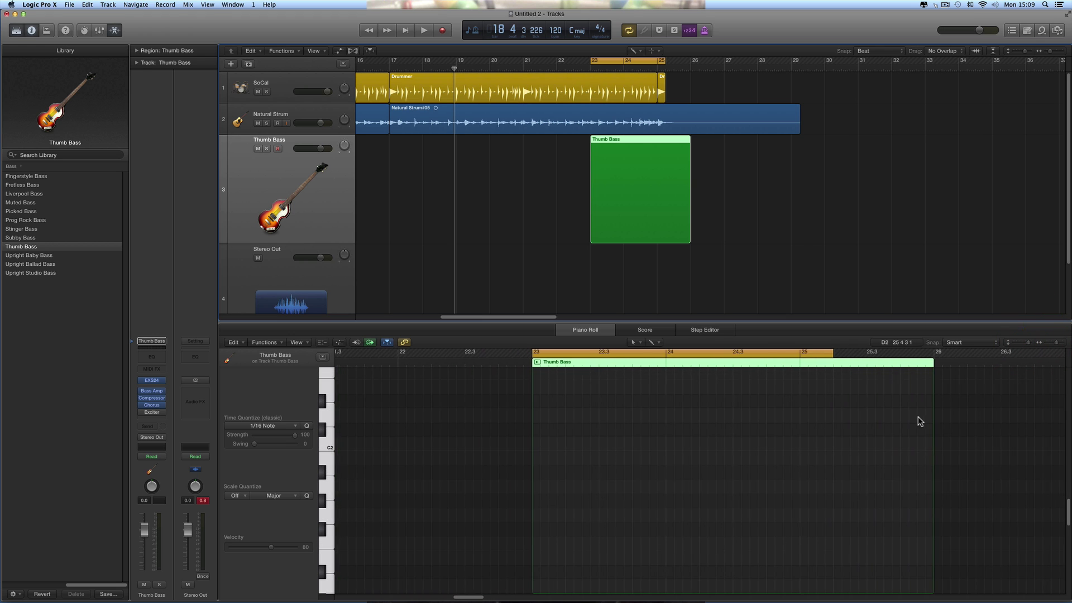
scroll(915, 417, "left", 3)
left_click(327, 444)
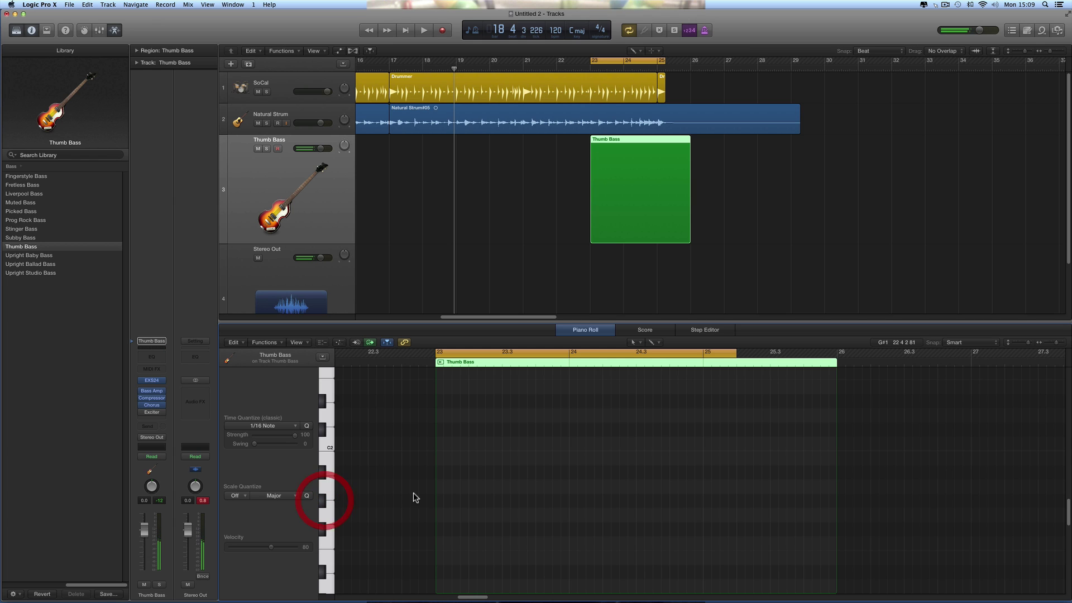
left_click(637, 347)
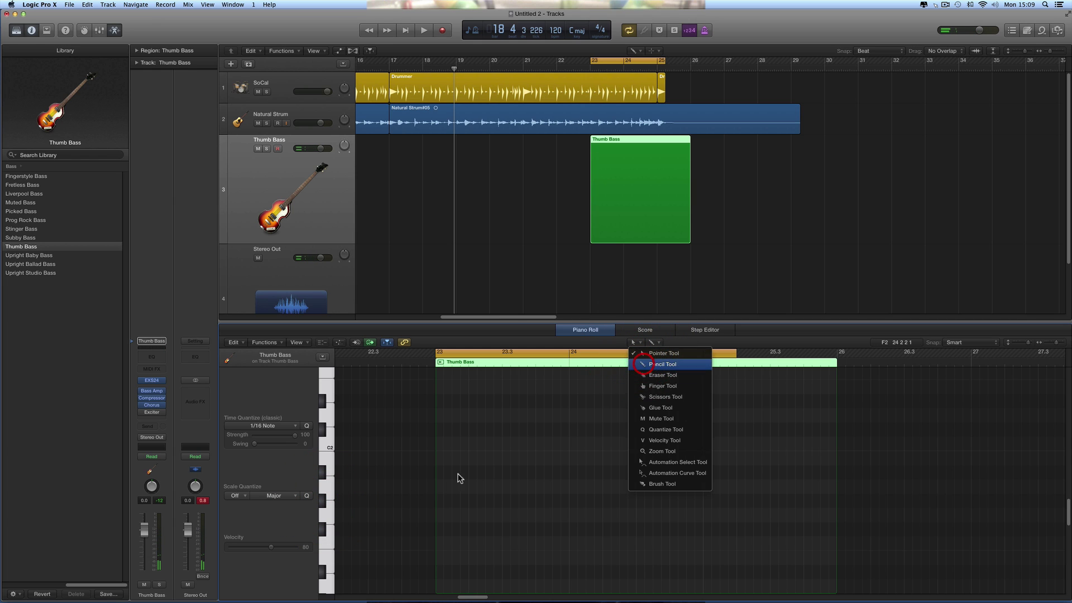
key("p")
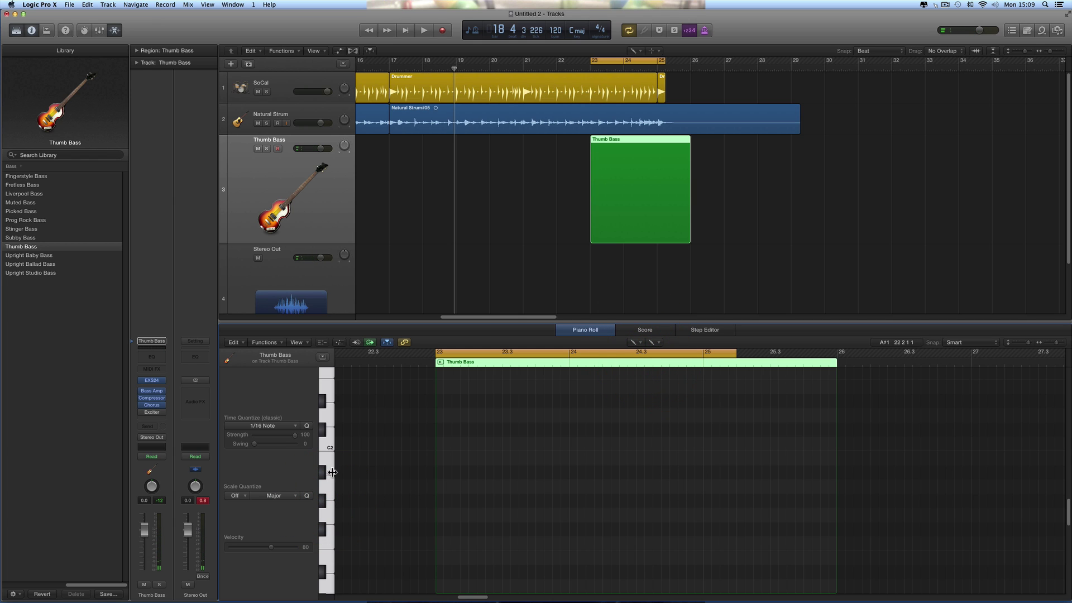
left_click(442, 489)
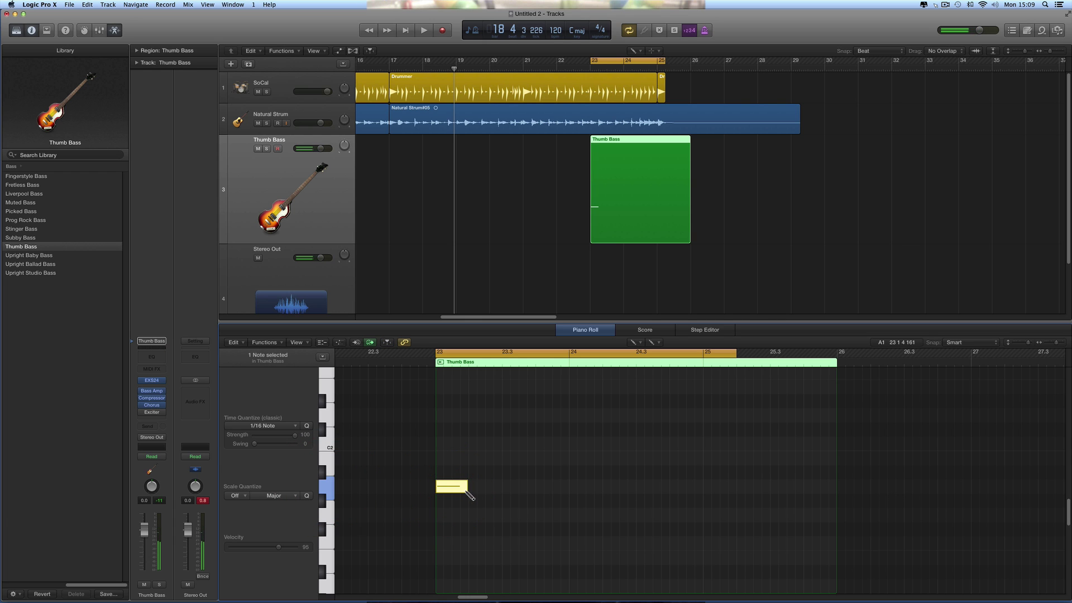
left_click_drag(467, 491, 501, 491)
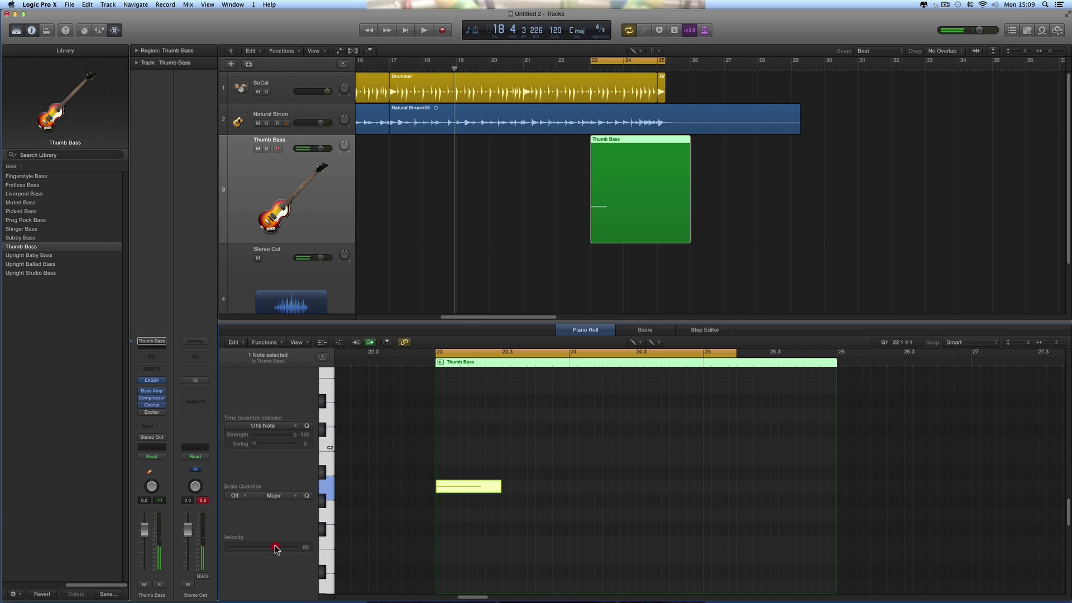
Step: Set the A1 note's velocity to 61, shorten it to just under one beat and add a matching A1 note on beat 2
left_click_drag(275, 546, 257, 547)
key("space")
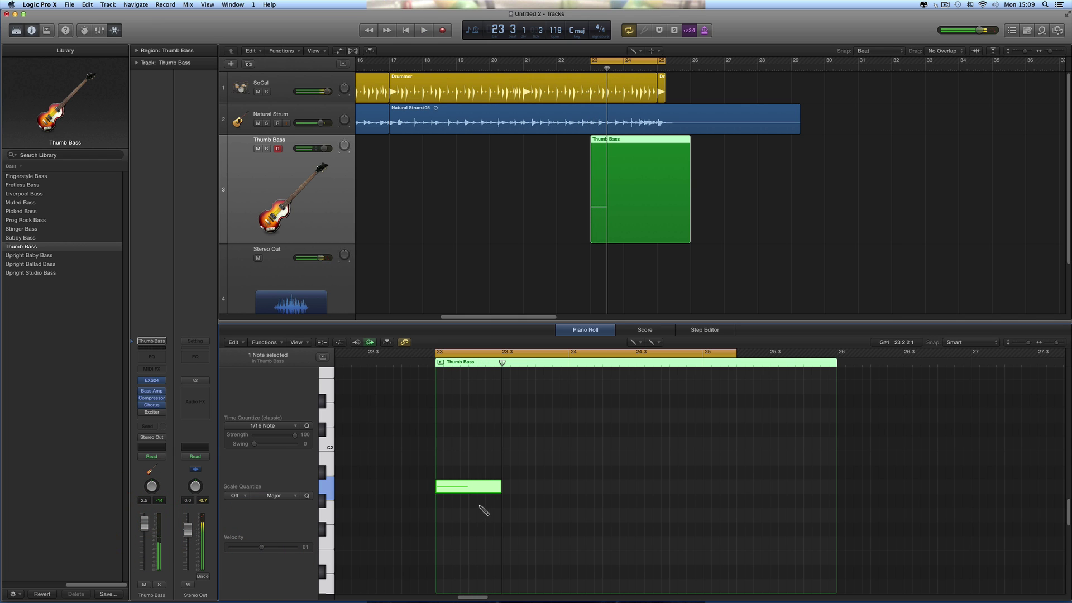
left_click_drag(497, 491, 465, 491)
left_click(473, 487)
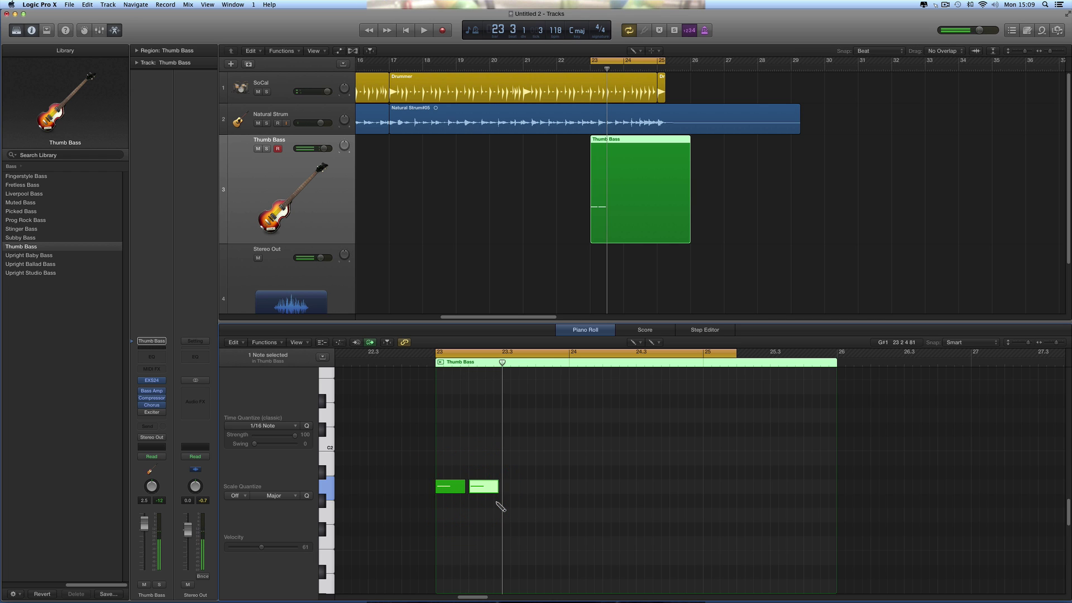
Step: Add D2 bass notes on beats 3 and 4 of bar 23, playing the phrase to check the pitch
left_click(505, 459)
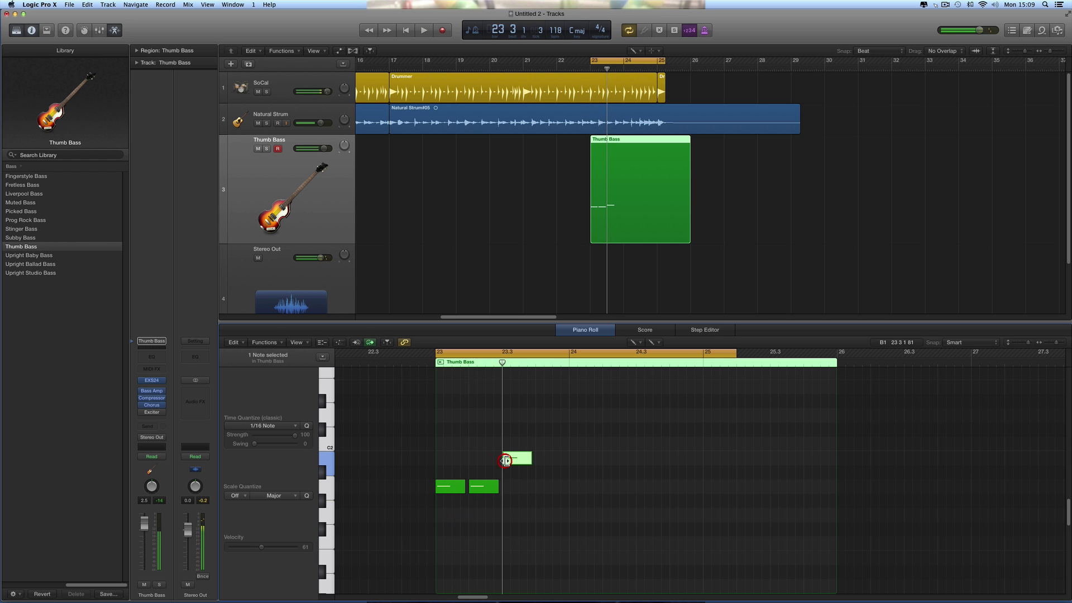
left_click_drag(510, 461, 509, 425)
key("space")
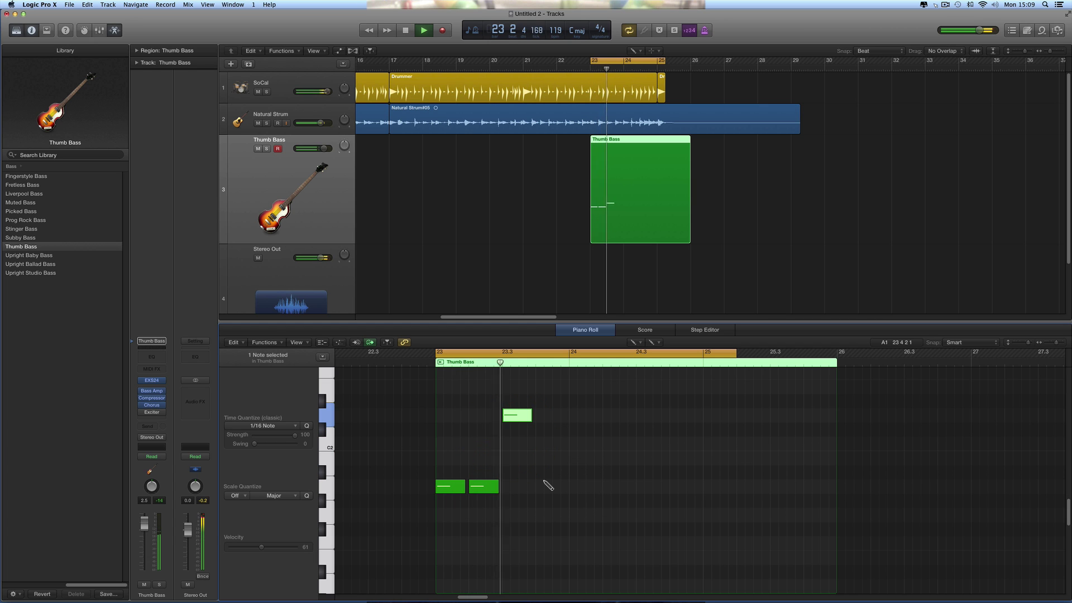
key("space")
left_click(539, 416)
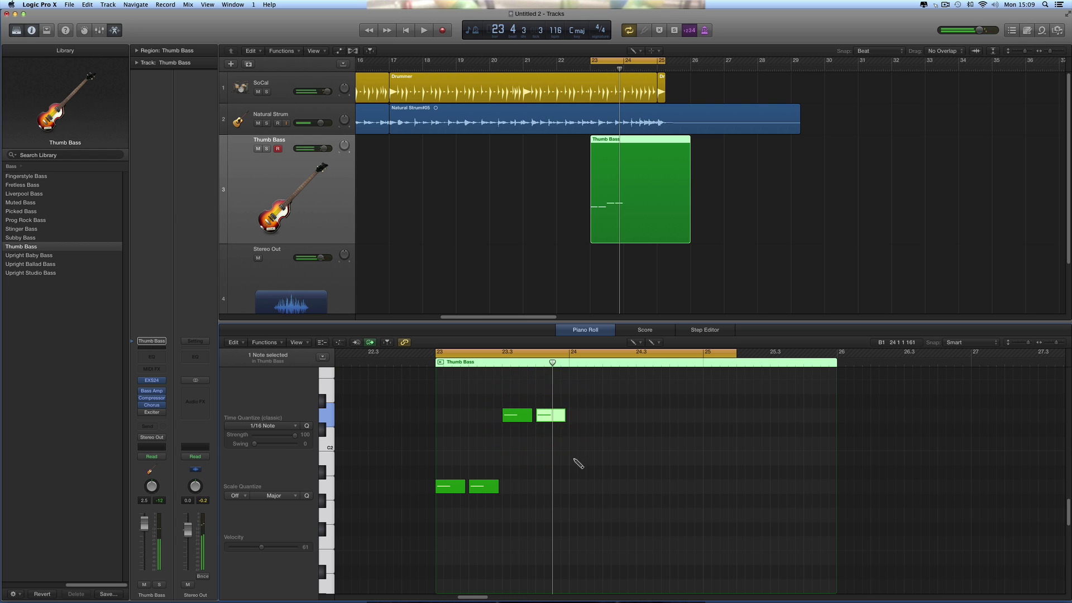
Step: Add F#1 bass notes on the first two beats of bar 24 and replay the cycled phrase
left_click(575, 457)
left_click(575, 457)
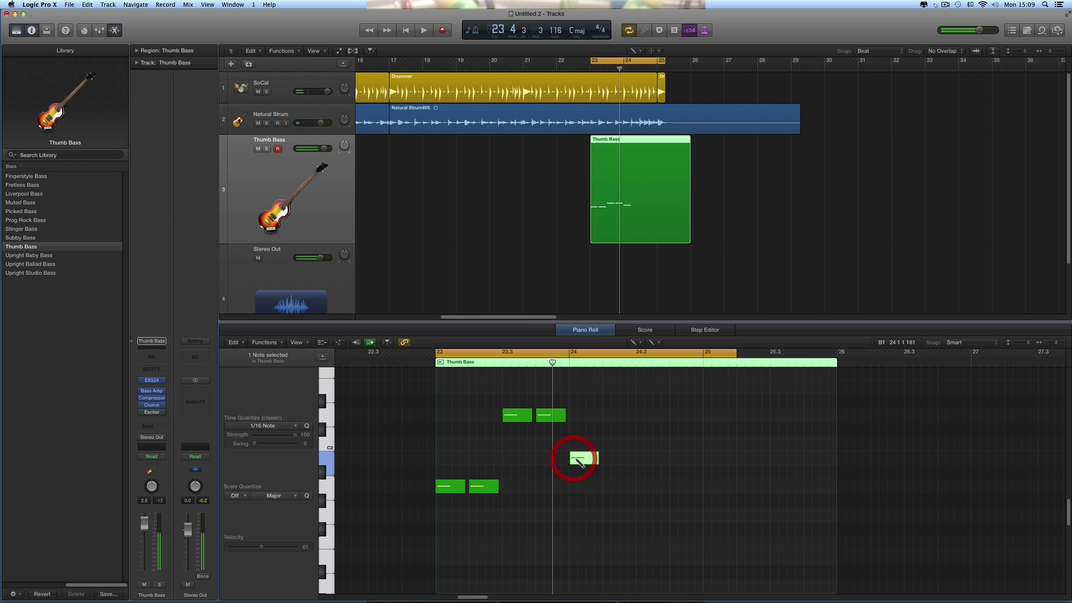
left_click_drag(575, 465, 575, 527)
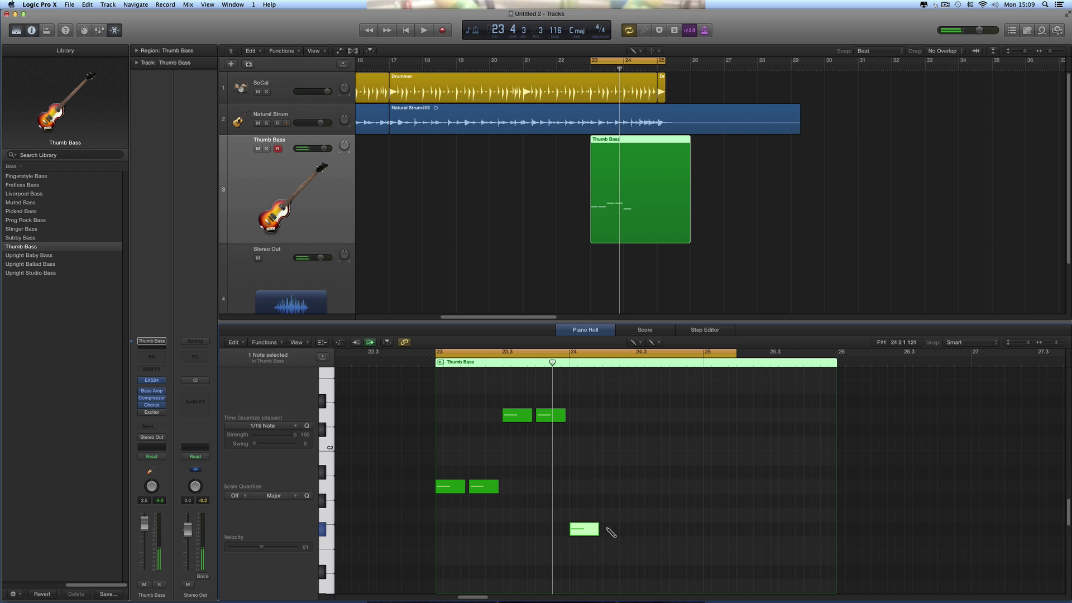
key("space")
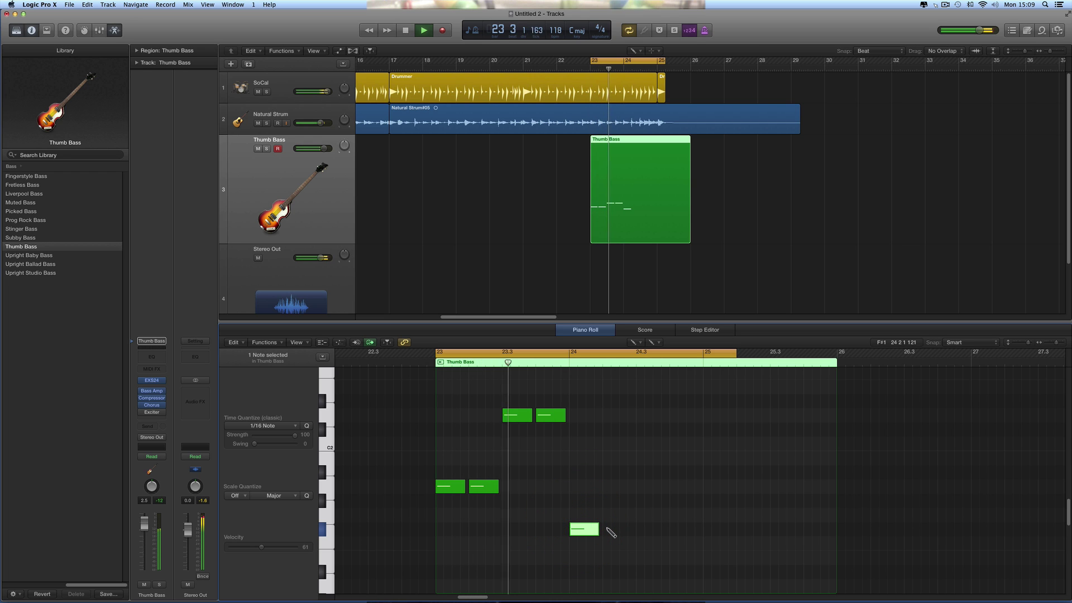
key("space")
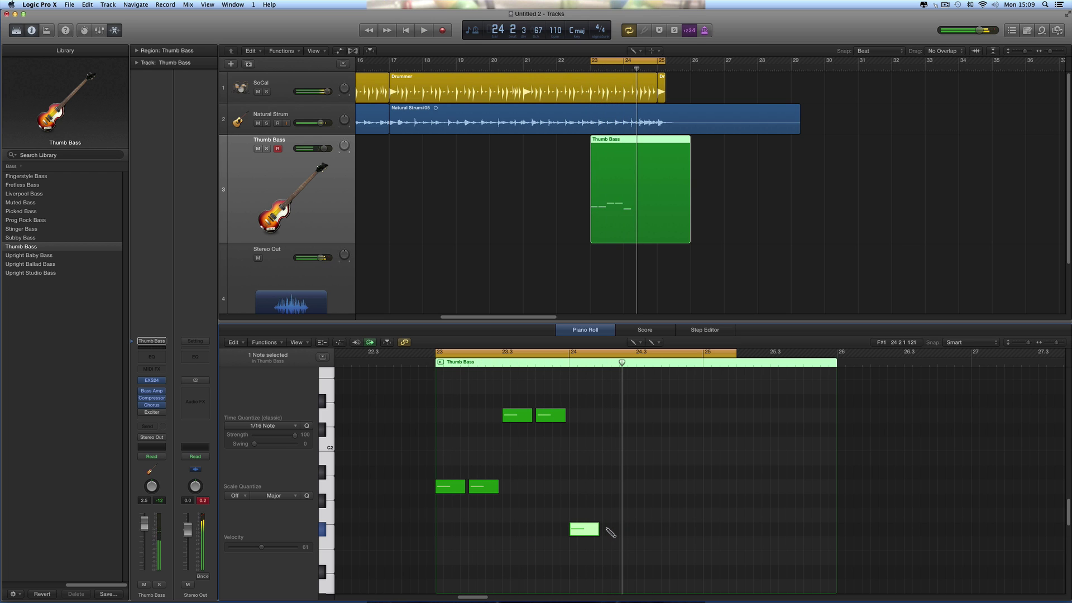
key("space")
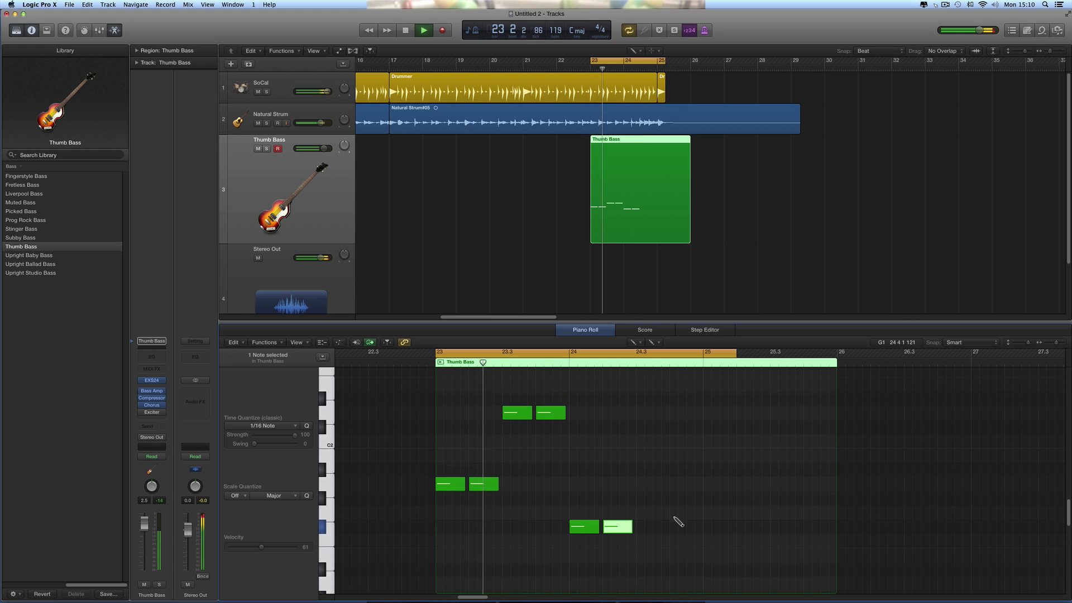
Step: Shorten the second F#1 note in bar 24 and add another F#1 half a beat after it, replaying the phrase
scroll(677, 521, "down", 3)
scroll(677, 520, "up", 1)
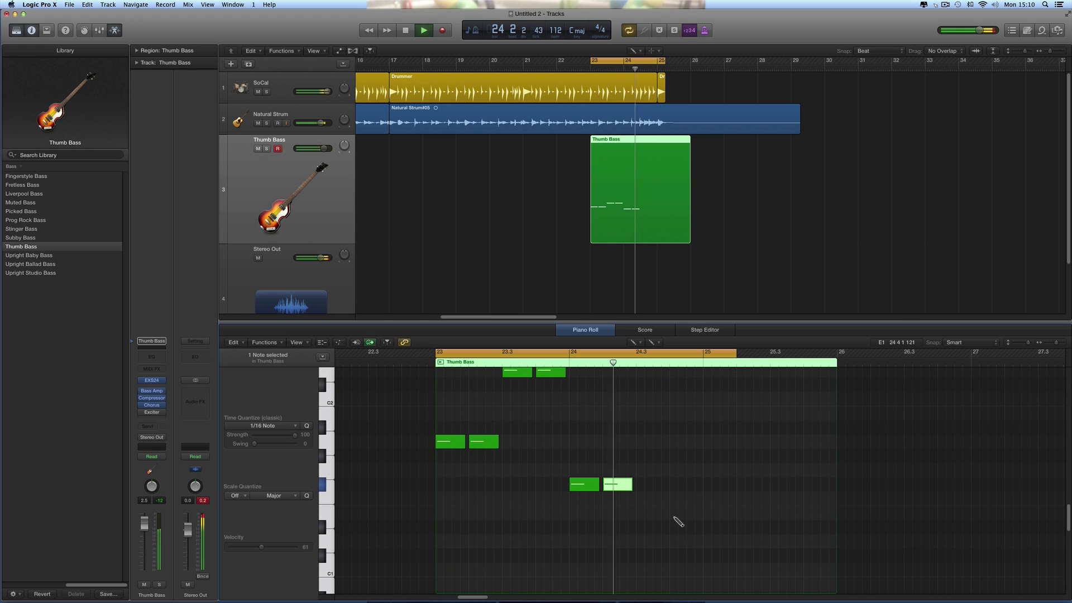
key("space")
left_click_drag(632, 487, 613, 490)
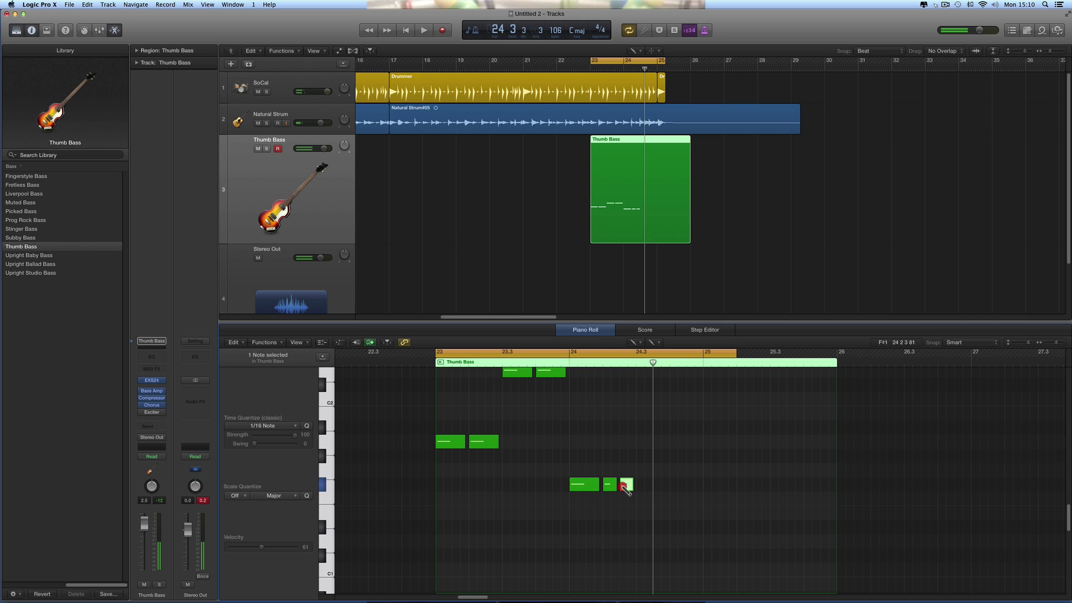
key("space")
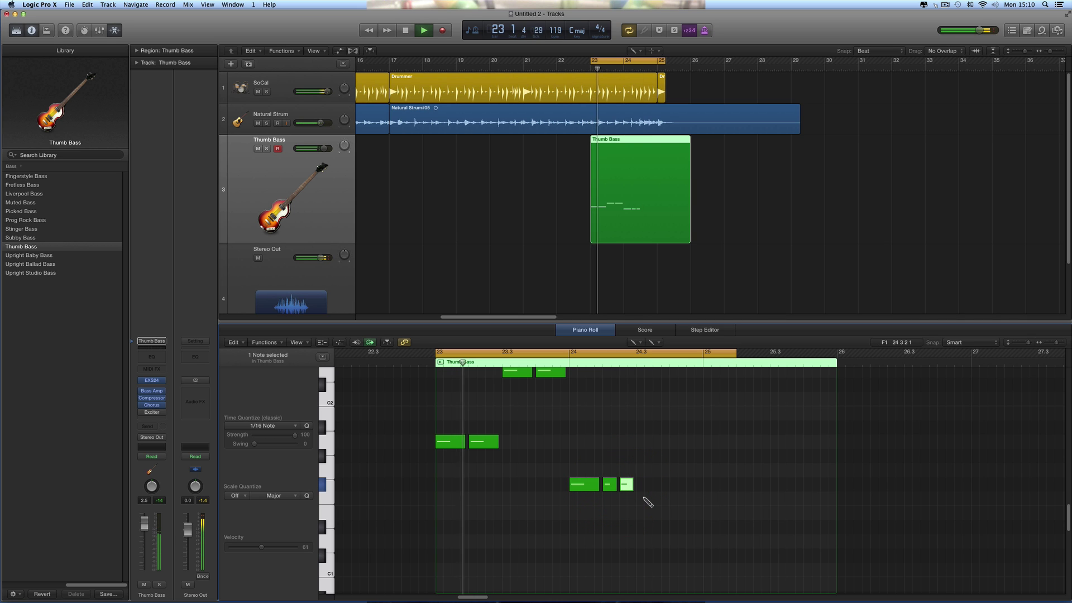
Step: Fill beats 3 and 4 of bar 24 with half-beat F#1 notes and lower the last one to E1
left_click(1066, 343)
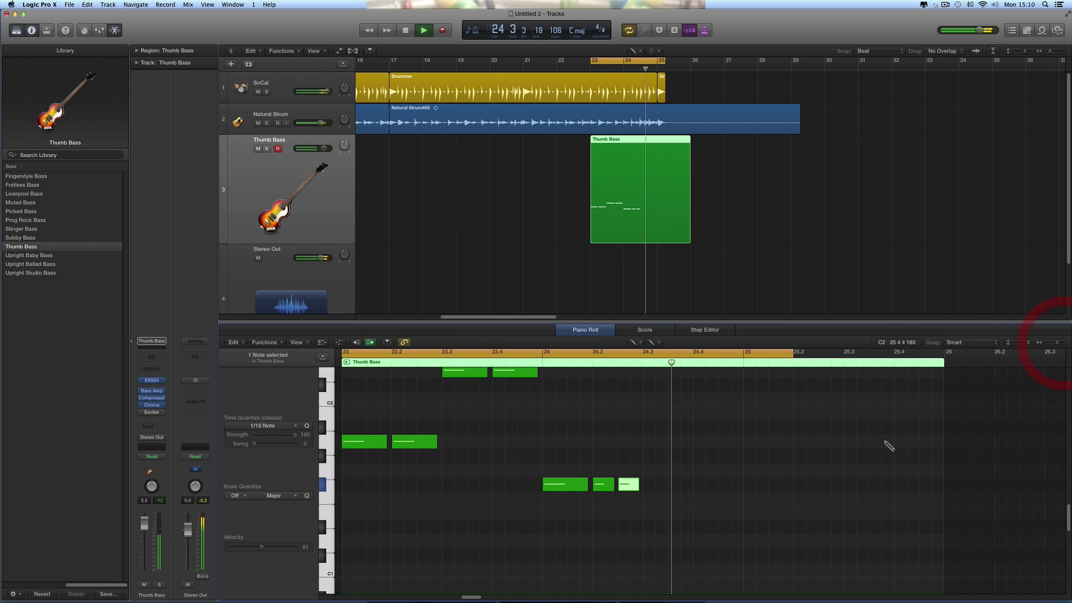
key("space")
left_click(649, 485)
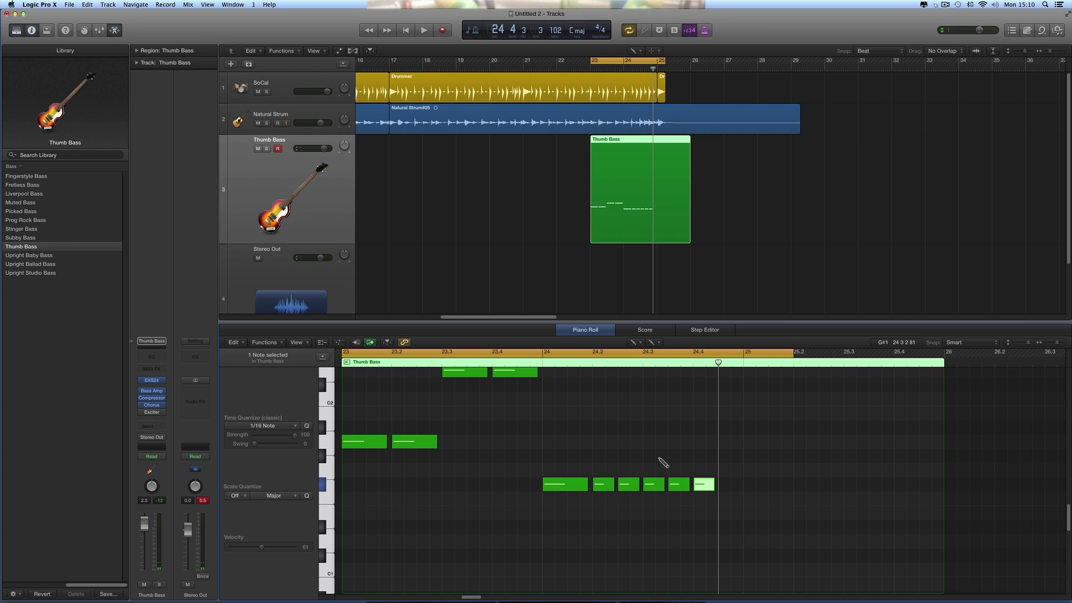
key("space")
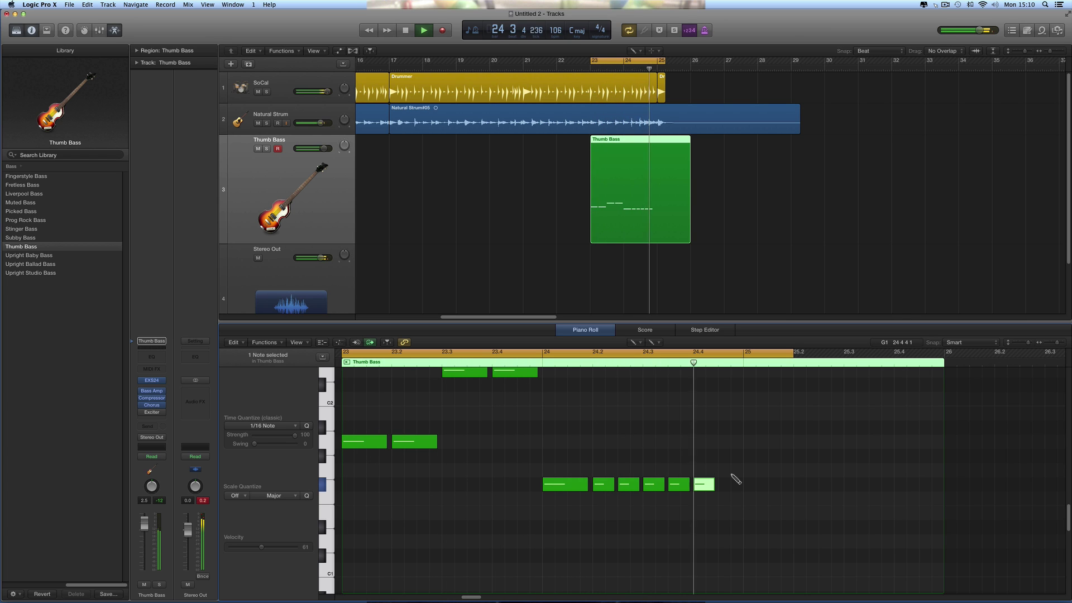
key("space")
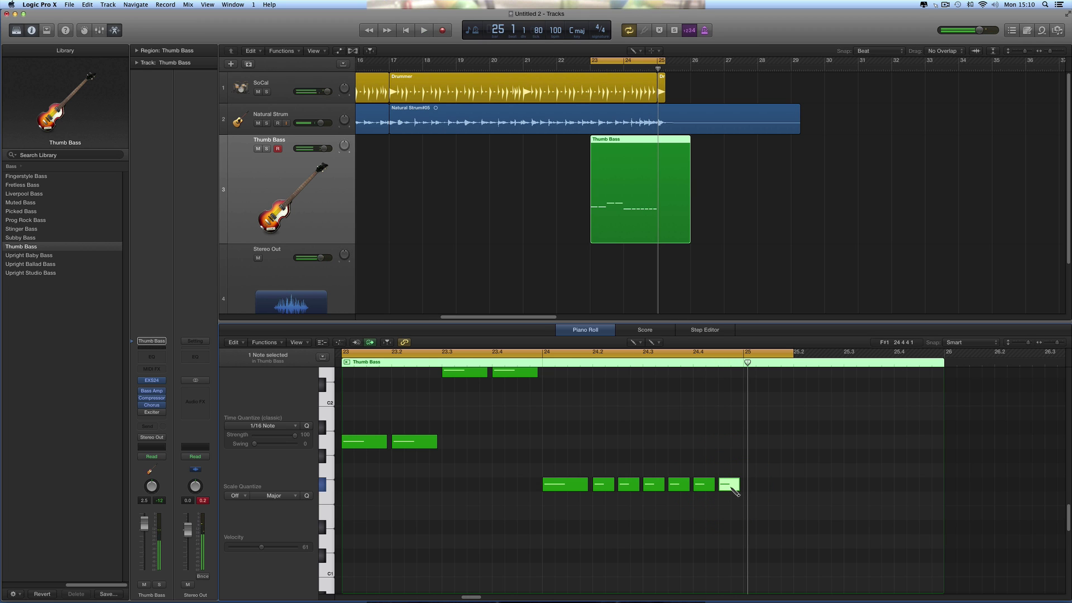
left_click_drag(727, 488, 725, 513)
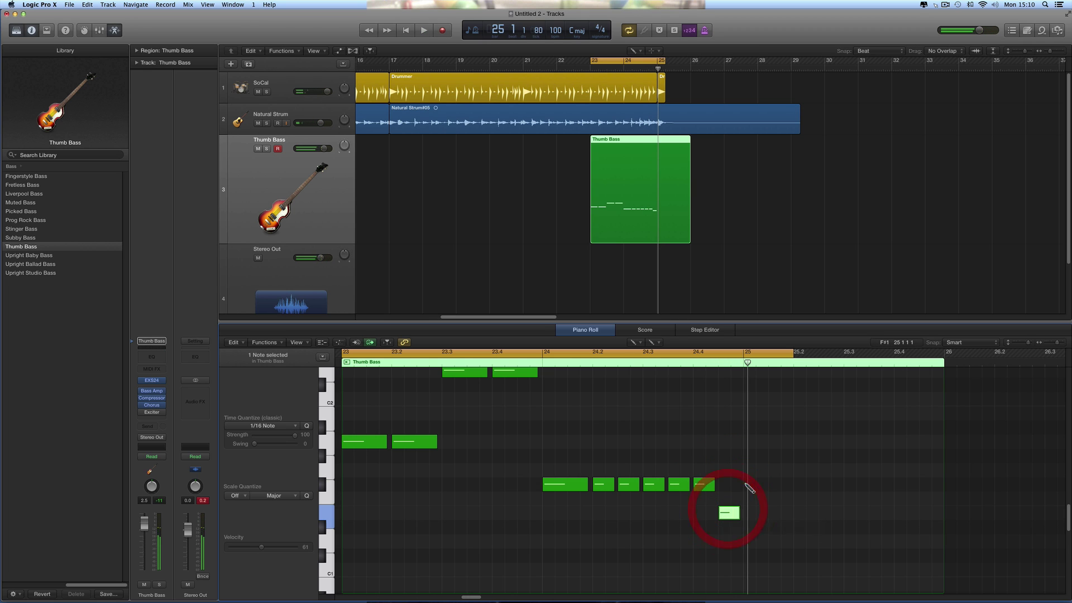
Step: Draw an A1 note at the start of bar 25, lengthen it to about three and a half beats and start playback
left_click(749, 470)
left_click_drag(751, 471, 924, 444)
key("space")
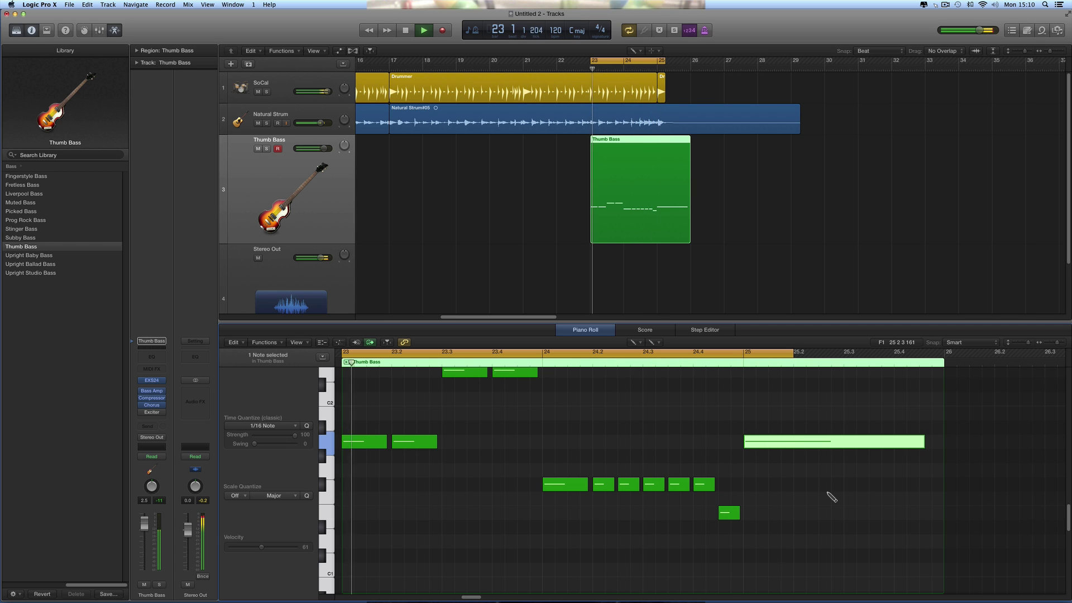
key("space")
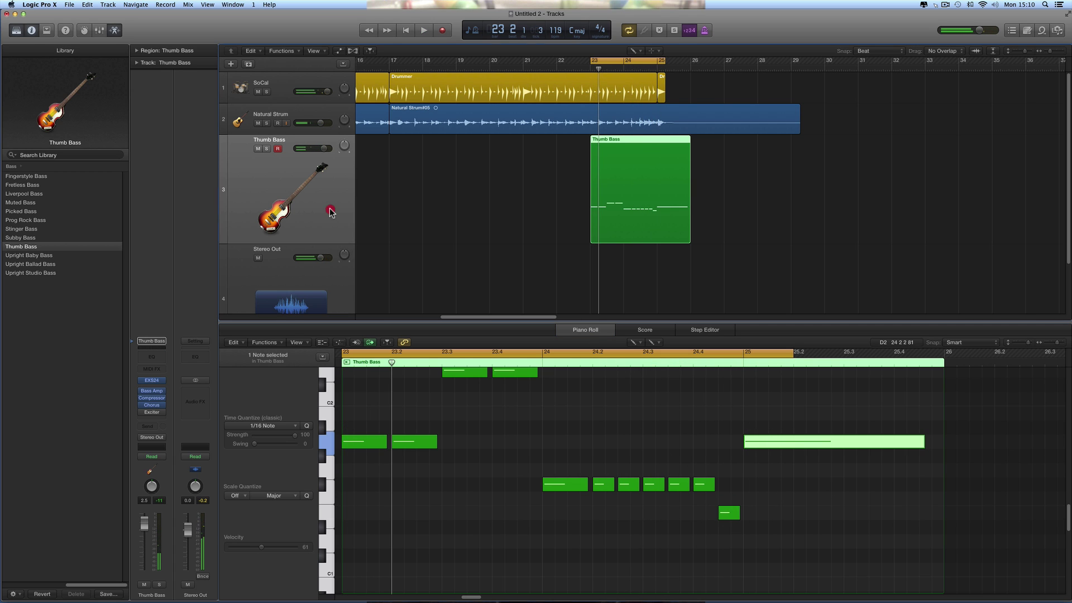
Step: Switch the Piano Roll to the Pointer tool and turn the cycle range over the ending back on
left_click(1018, 342)
left_click(634, 342)
left_click(638, 351)
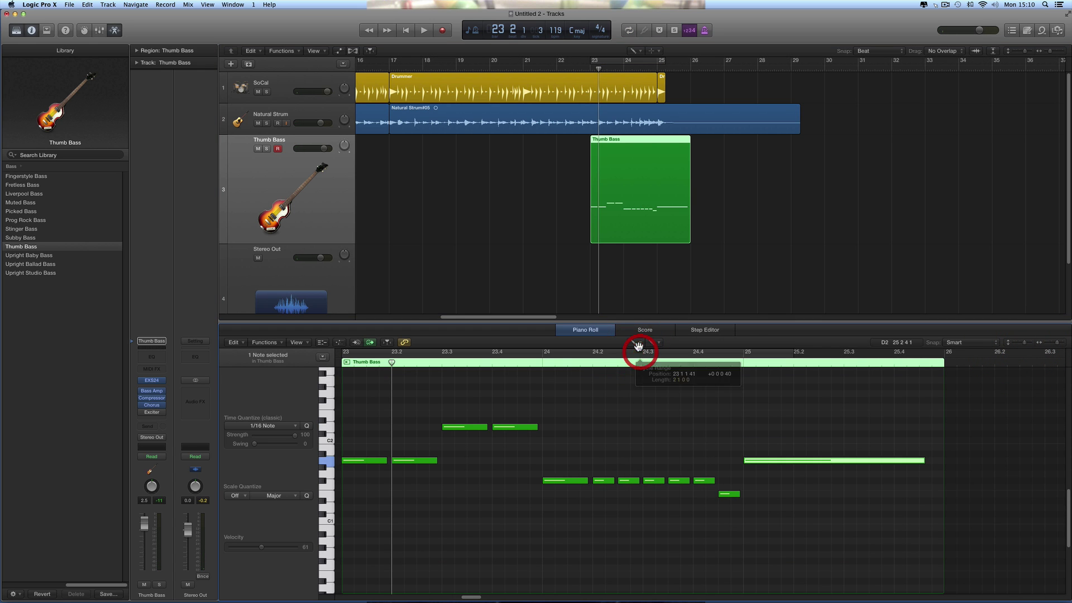
left_click(638, 344)
left_click(641, 353)
left_click(610, 390)
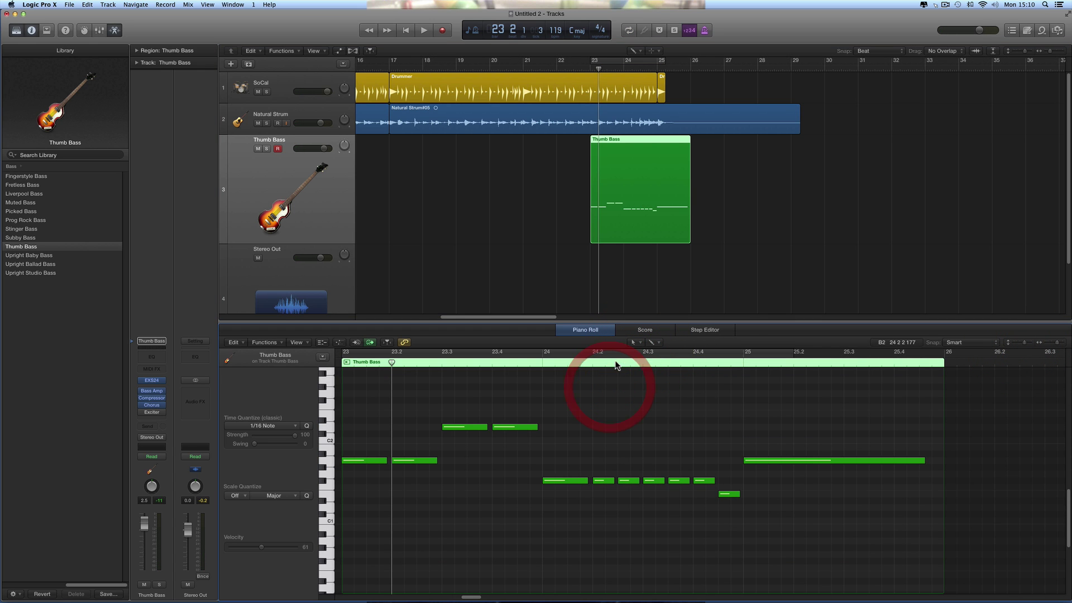
left_click(617, 355)
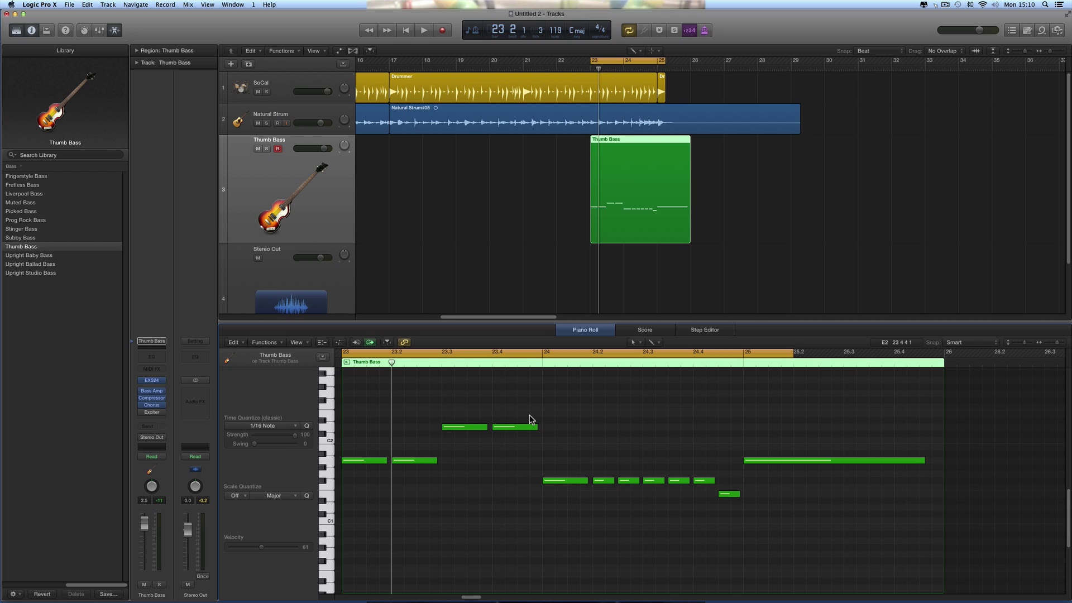
Step: Select all the Thumb Bass notes, transpose them up 12 semitones and play the cycled phrase
left_click_drag(356, 399, 718, 518)
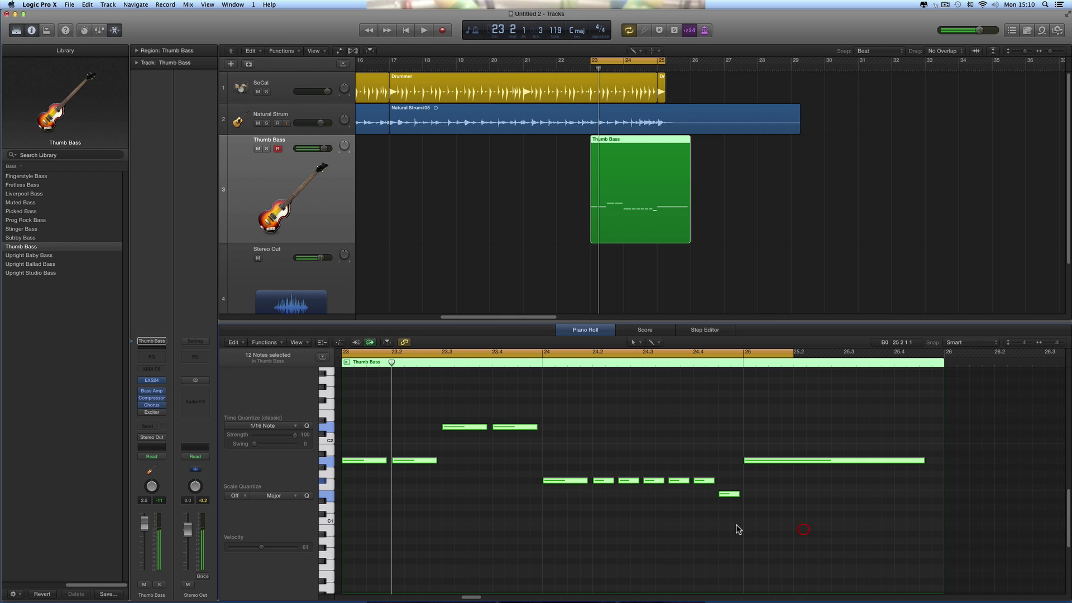
key("super+a")
scroll(450, 517, "up", 2)
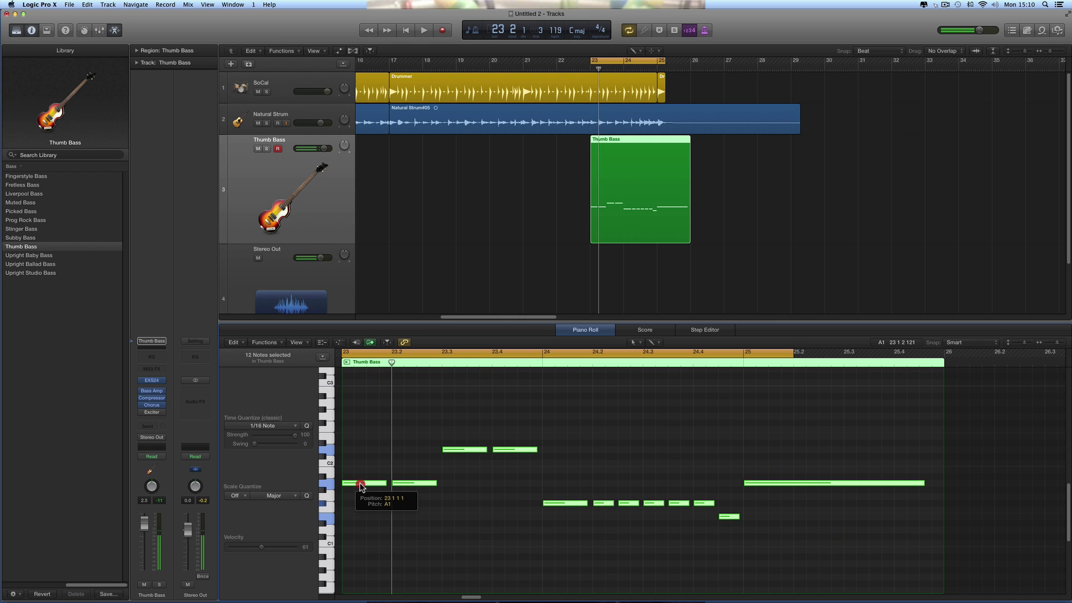
left_click_drag(360, 486, 362, 406)
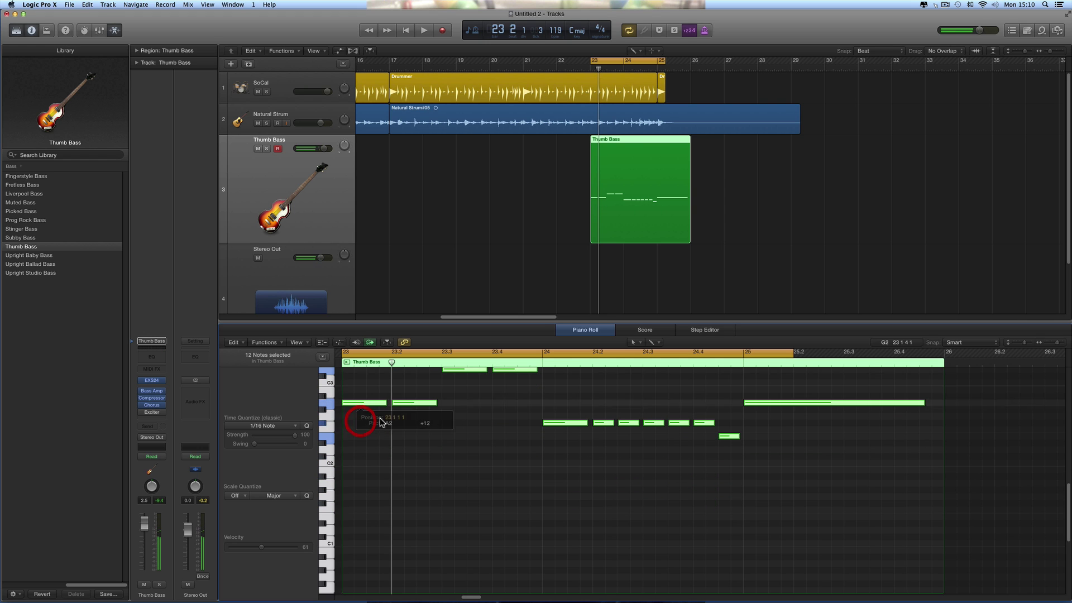
scroll(395, 432, "up", 5)
key("space")
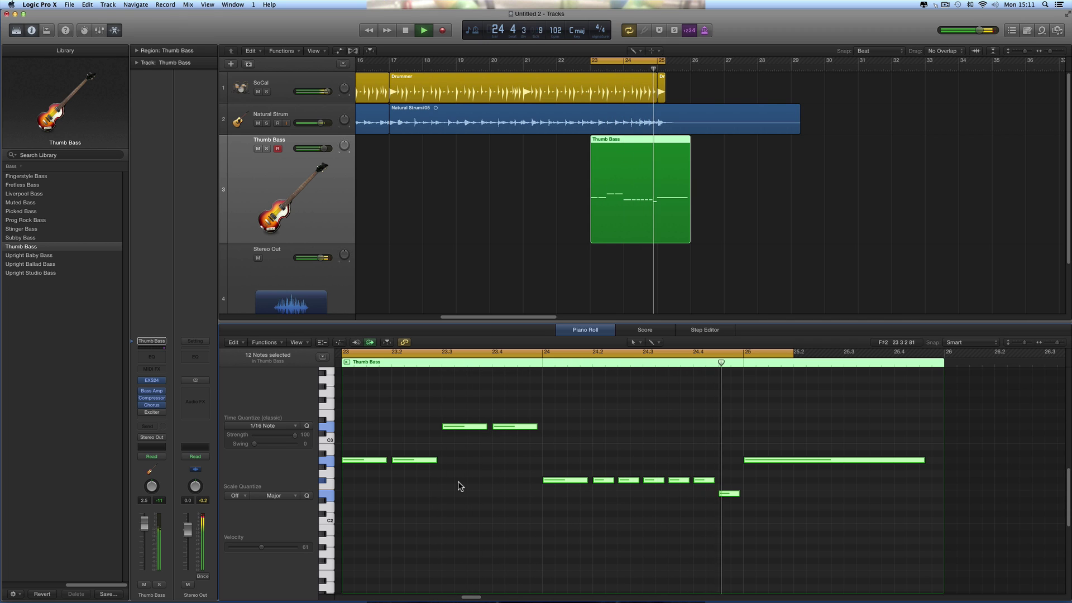
key("space")
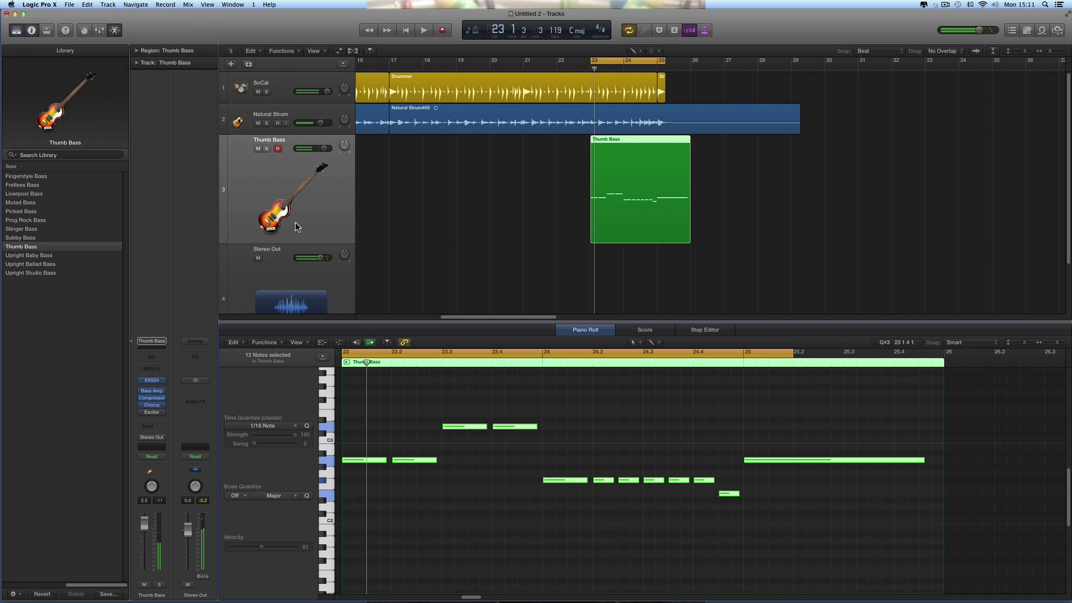
Step: Load the Big Stack preset in the Thumb Bass track's Bass Amp Designer
left_click(152, 392)
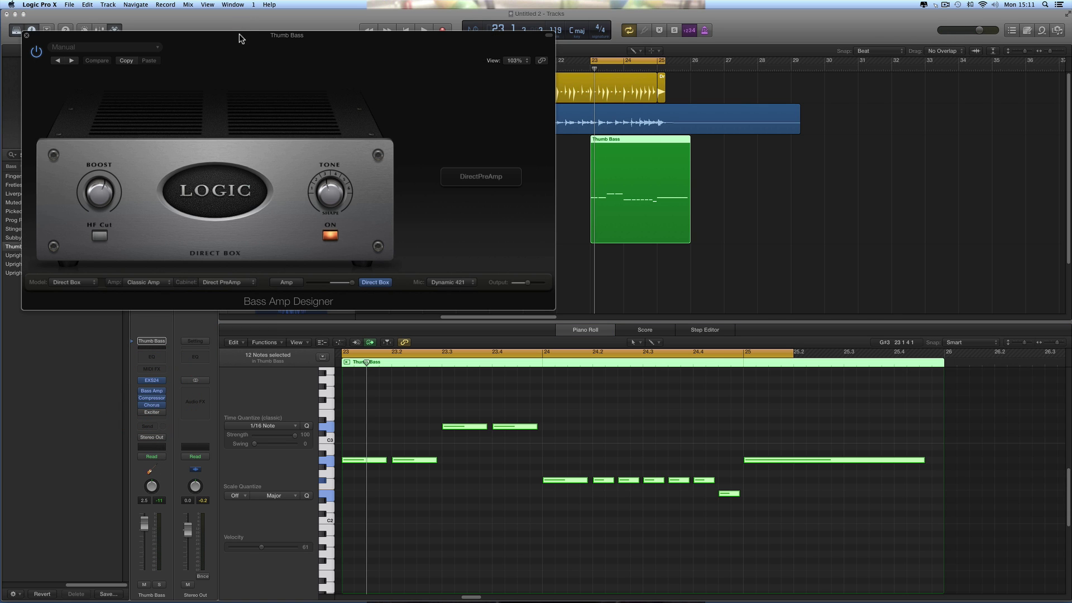
left_click_drag(239, 38, 348, 138)
left_click(263, 151)
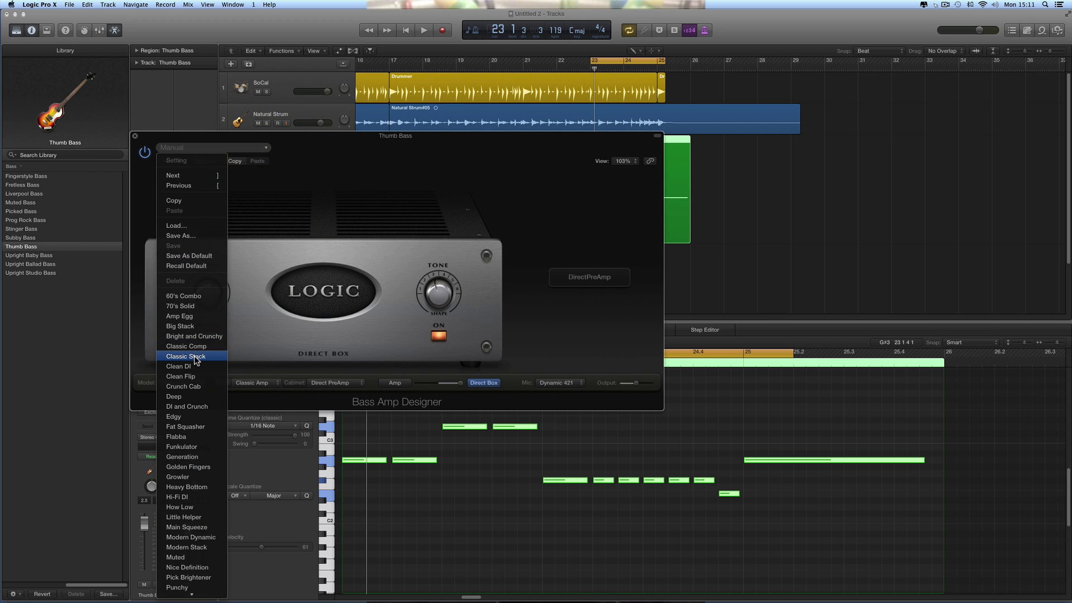
left_click(190, 326)
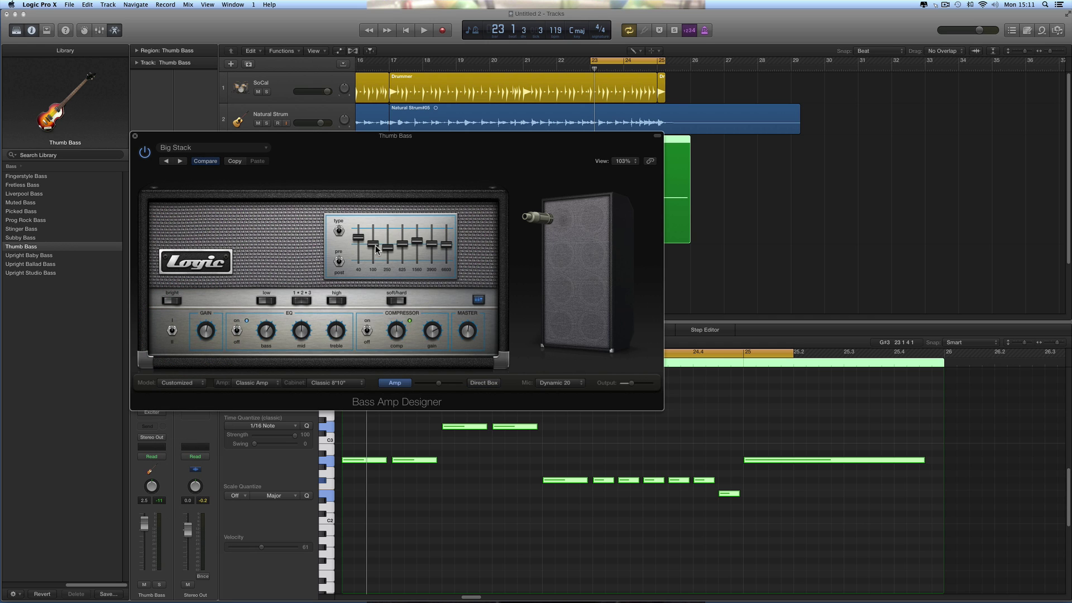
Step: Raise the amp's 100 Hz band and slightly lower 40 Hz during playback, check the EQ and gain knobs, and close the plug-in
key("space")
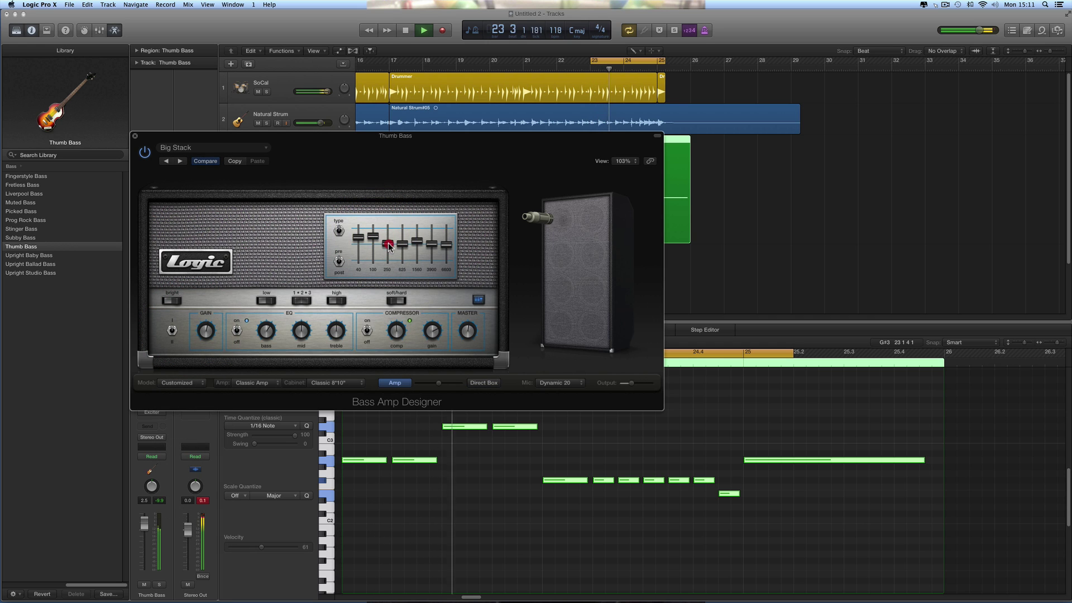
left_click_drag(373, 235, 373, 232)
left_click(361, 237)
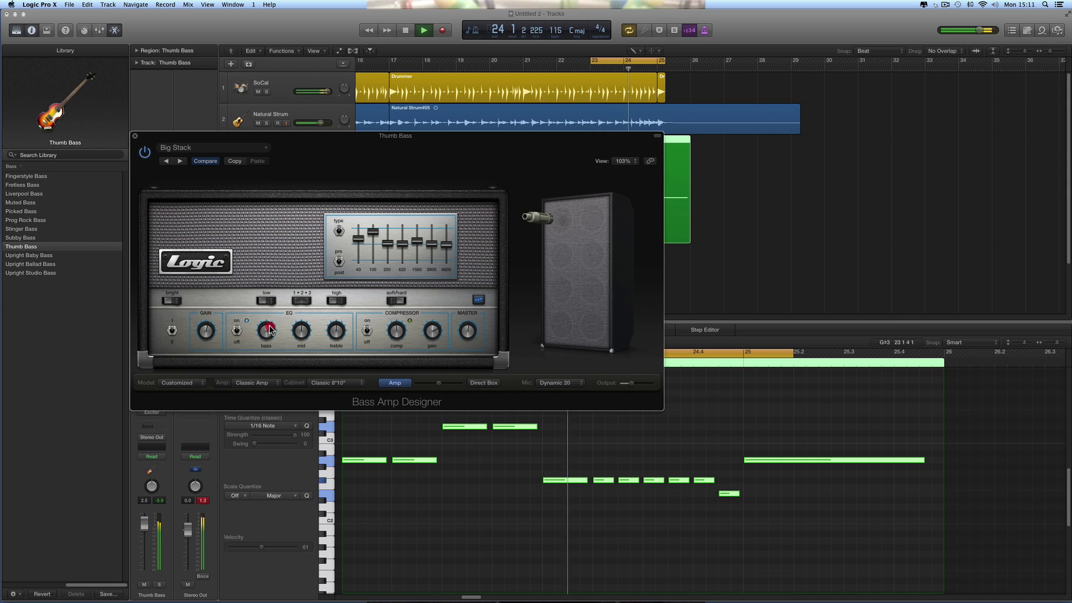
left_click(301, 331)
left_click(207, 328)
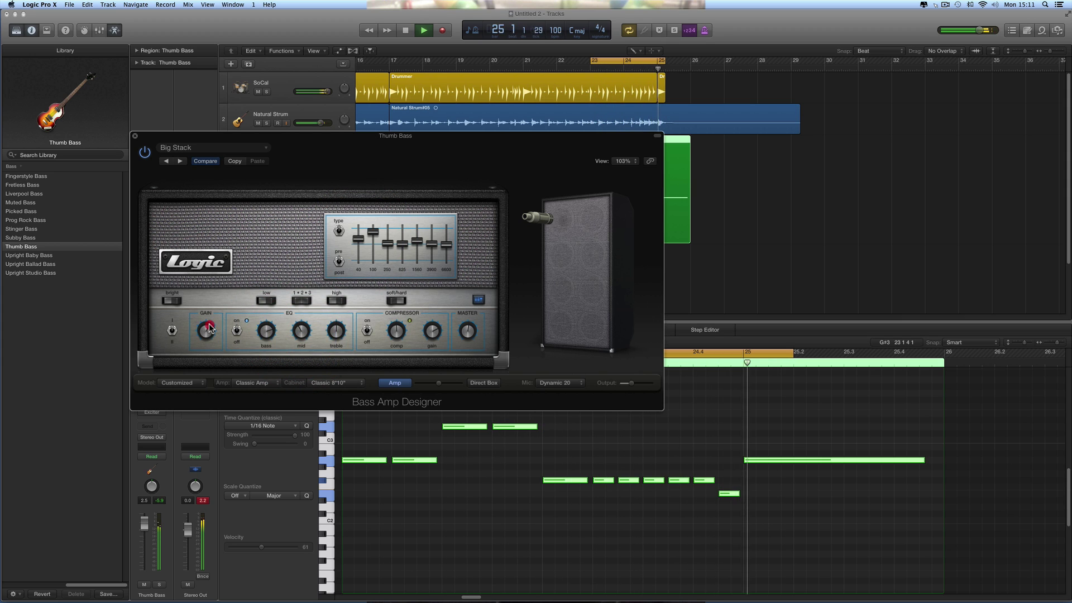
left_click(136, 138)
key("space")
Step: Lower the two notes on beats 3 and 4 of bar 23 an octave to D2 and audition the phrase
left_click(451, 411)
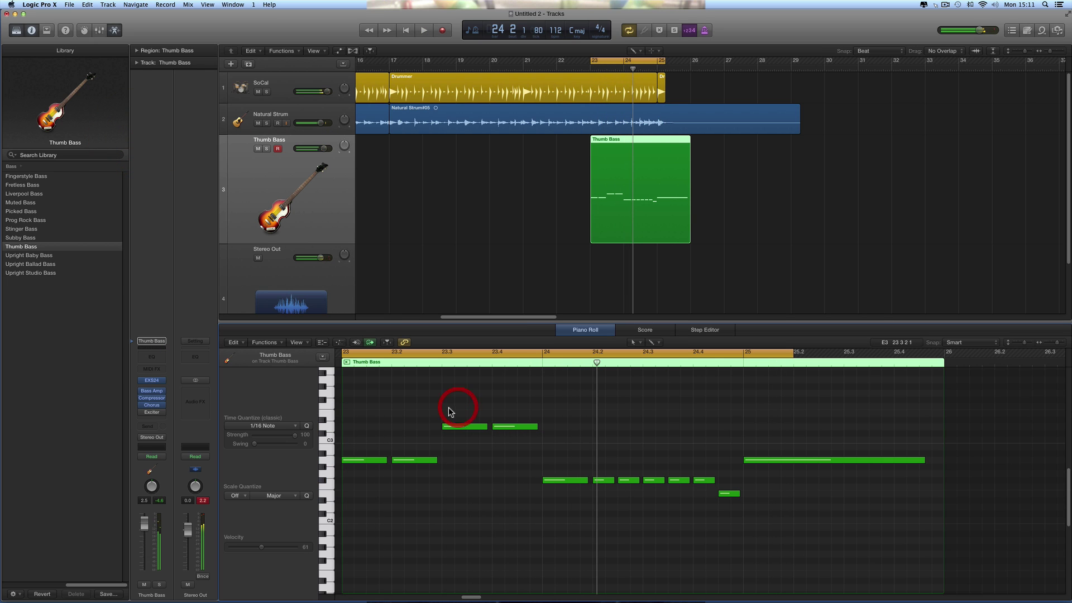
left_click_drag(451, 412, 474, 511)
left_click(457, 427)
key("space")
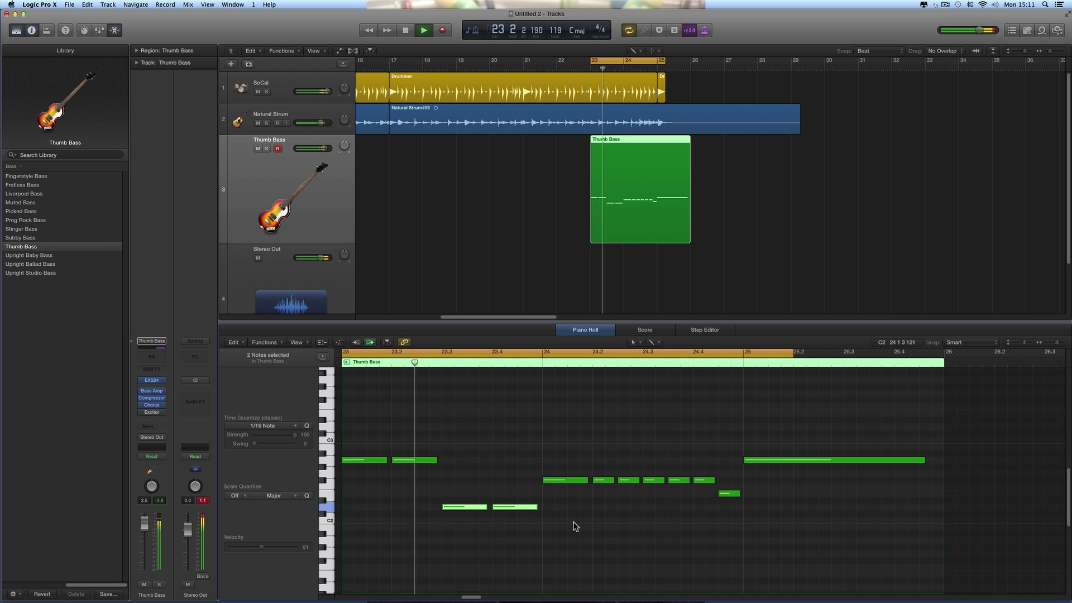
key("space")
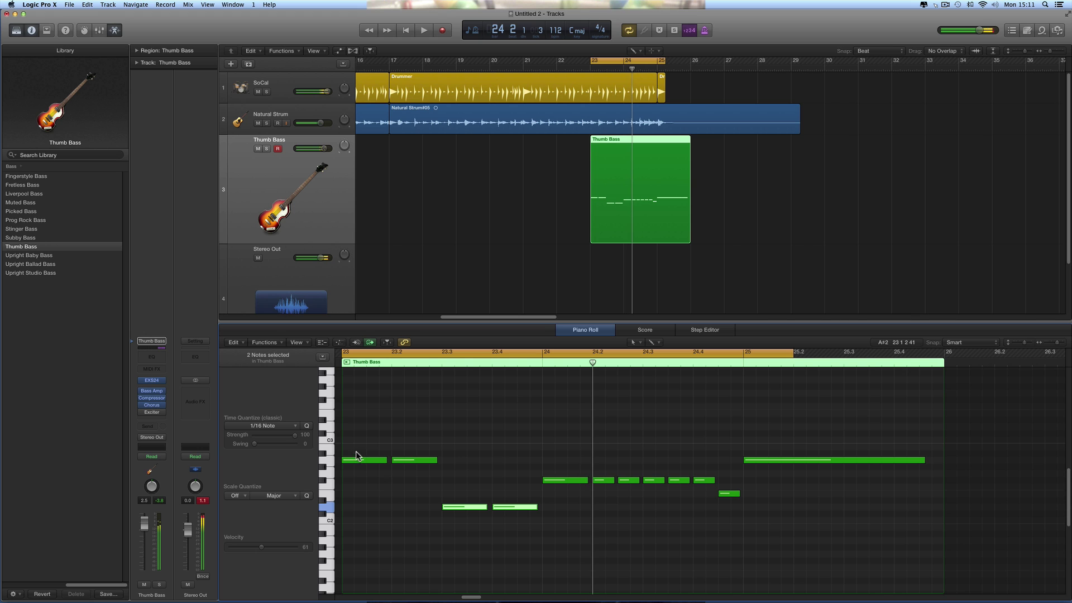
Step: Lower the two notes on beats 1 and 2 of bar 23 an octave to A1 and audition the phrase
left_click_drag(353, 448, 429, 483)
scroll(408, 490, "up", 1)
scroll(405, 495, "down", 2)
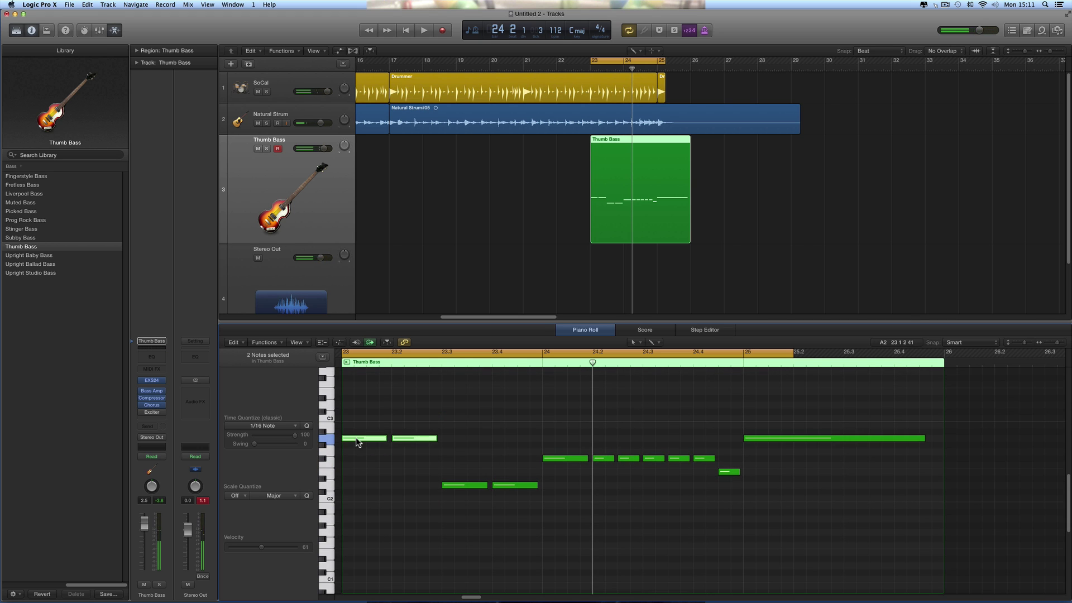
left_click_drag(356, 437, 358, 522)
key("space")
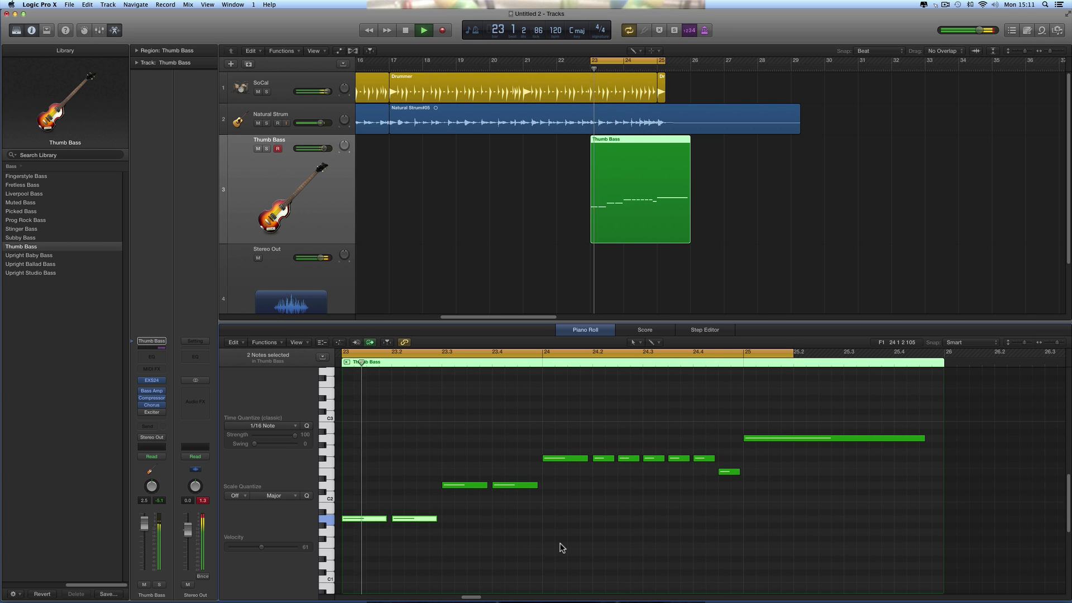
key("space")
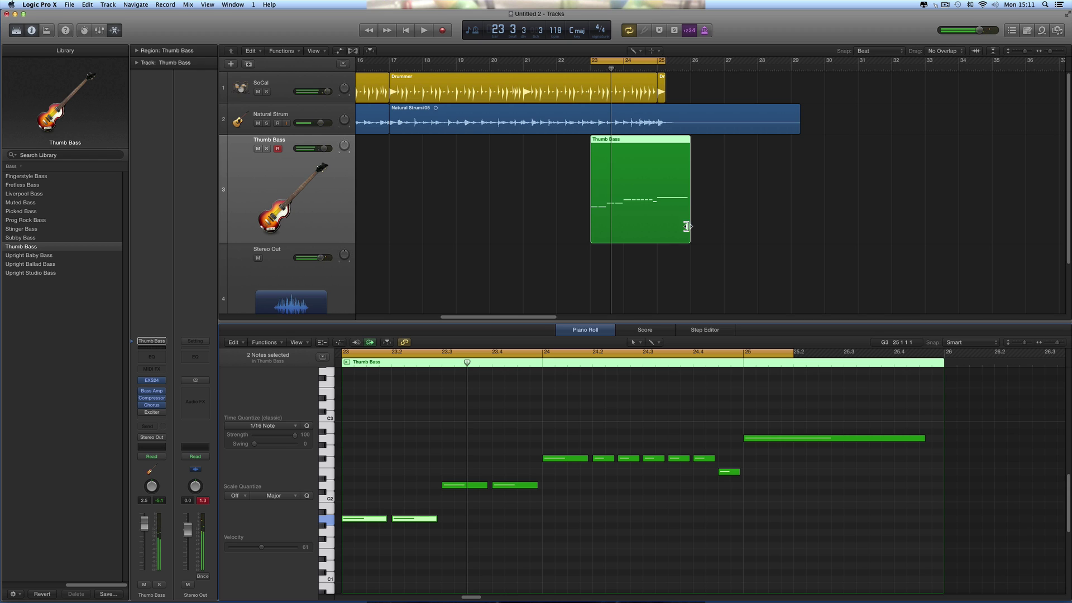
Step: Extend the Thumb Bass region to bar 29, play the ending with cycle off and set the Tracks area to the Pointer tool
left_click_drag(688, 243, 793, 249)
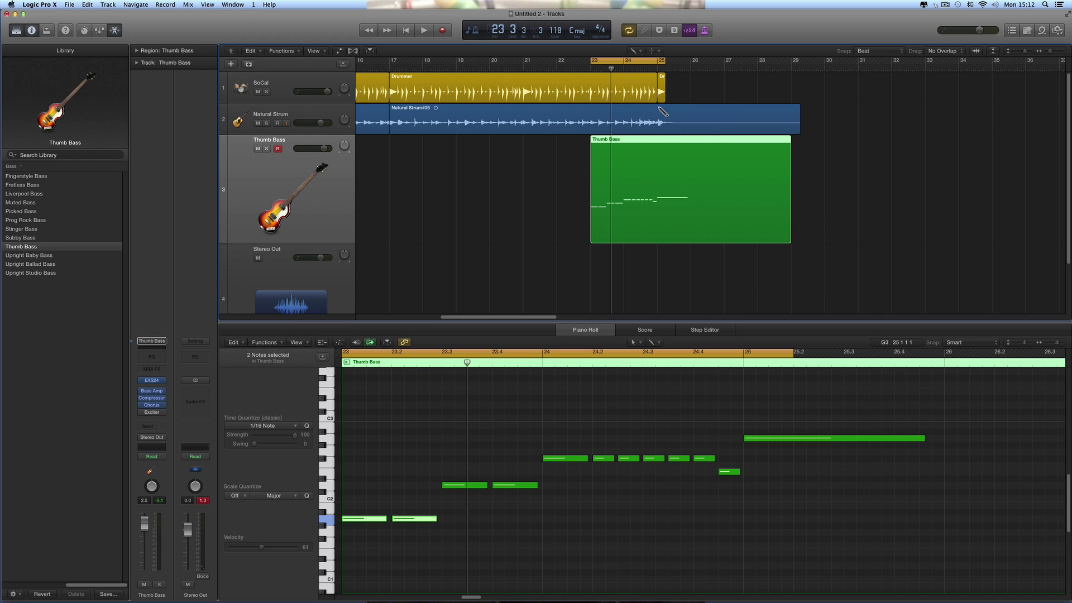
left_click(647, 60)
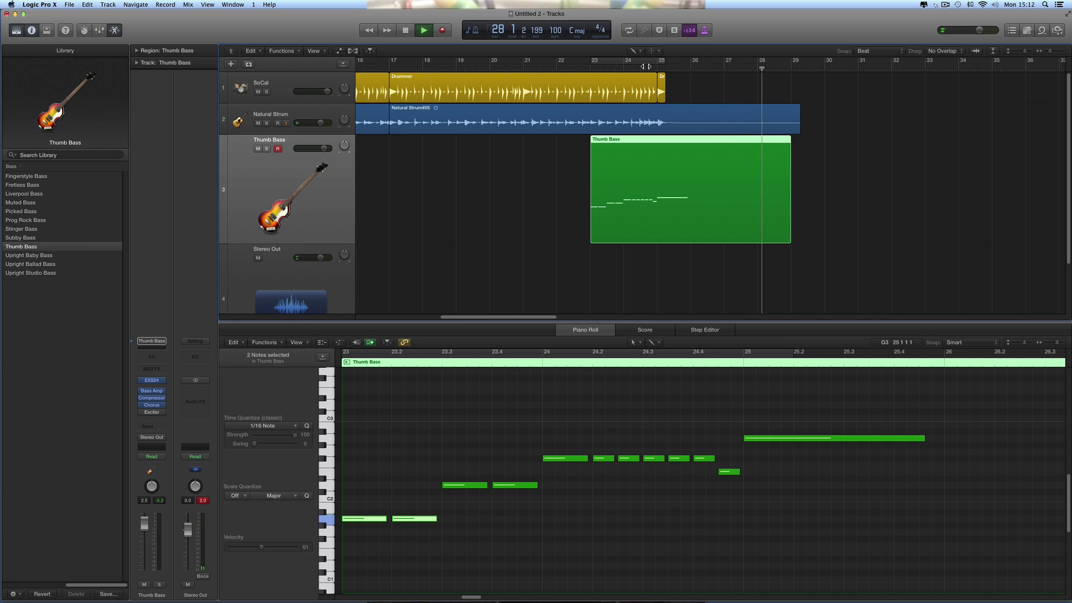
left_click(635, 51)
left_click(648, 57)
key("space")
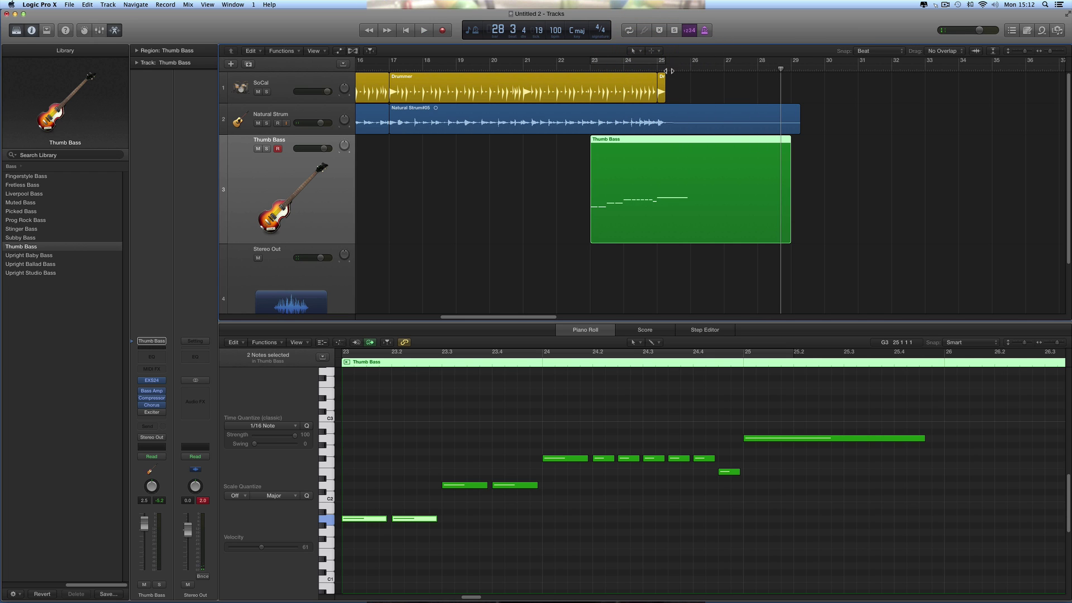
Step: Set the SoCal drum kit's cymbals to -2 dB in the Smart Controls and play the ending
left_click(662, 83)
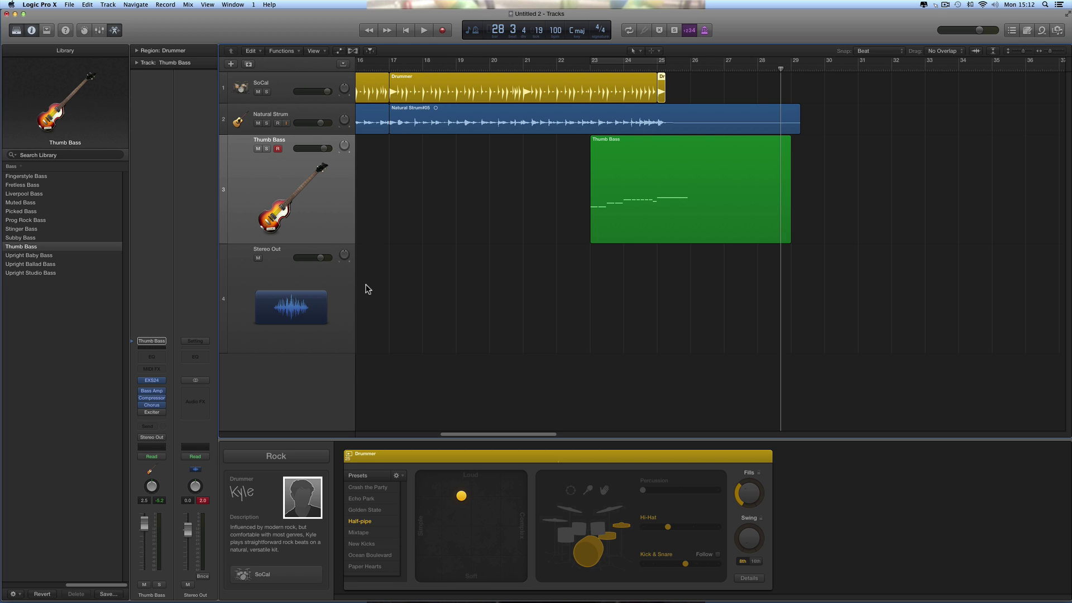
left_click(83, 31)
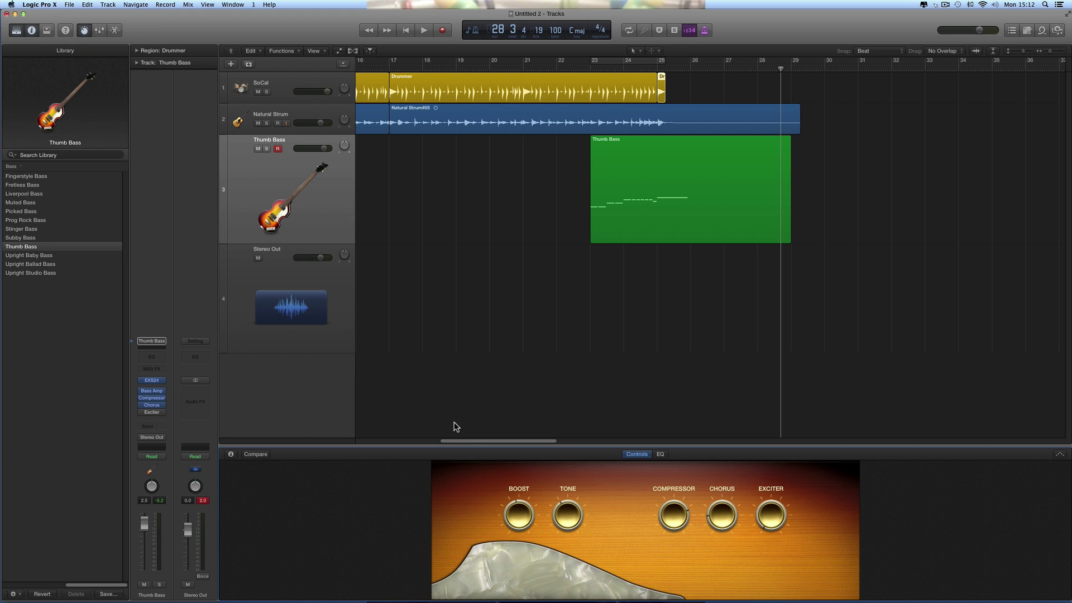
left_click(304, 96)
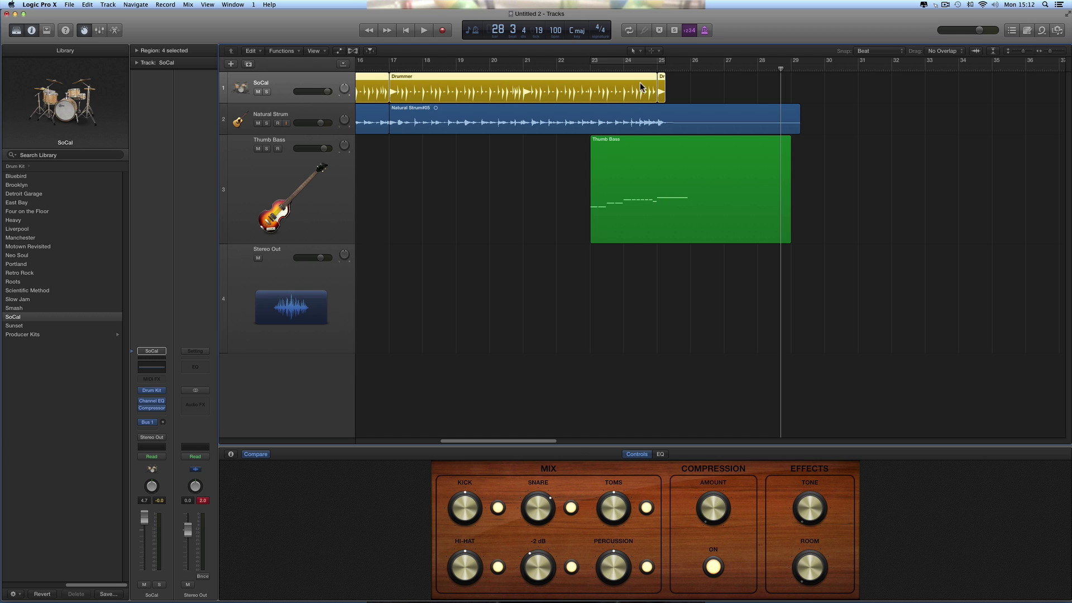
double_click(631, 66)
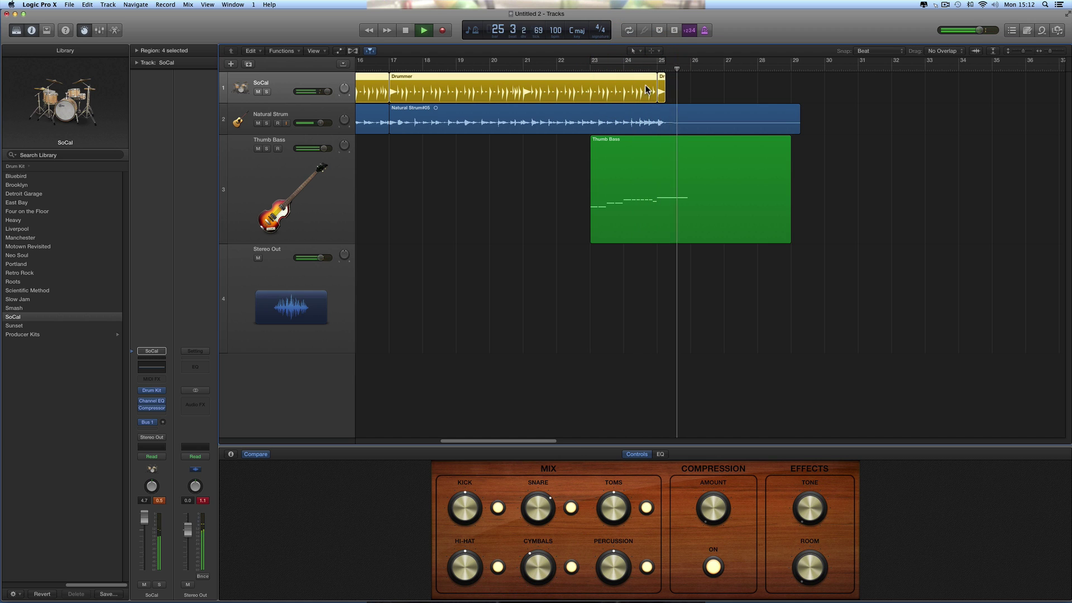
scroll(667, 128, "right", 1)
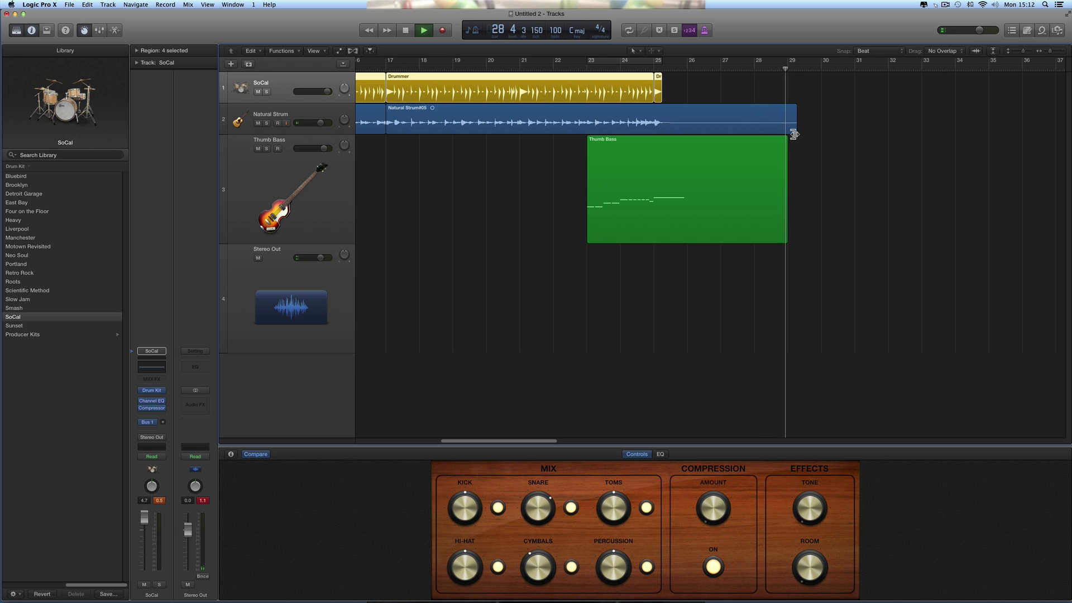
key("space")
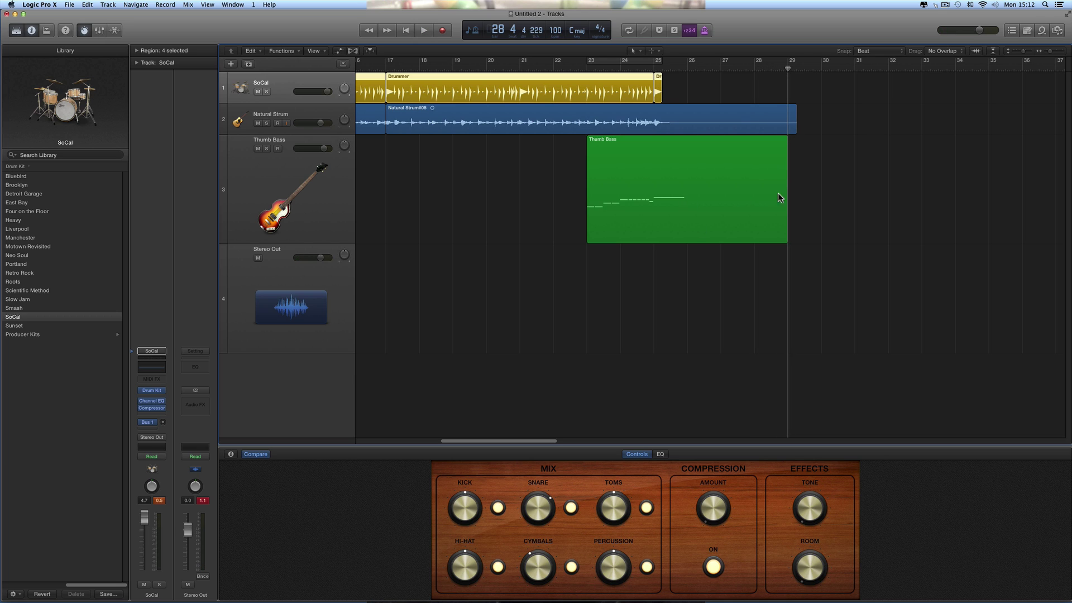
Step: Lengthen the Thumb Bass region's final note, starting at bar 25, to end at bar 28 beat 3
left_click(641, 198)
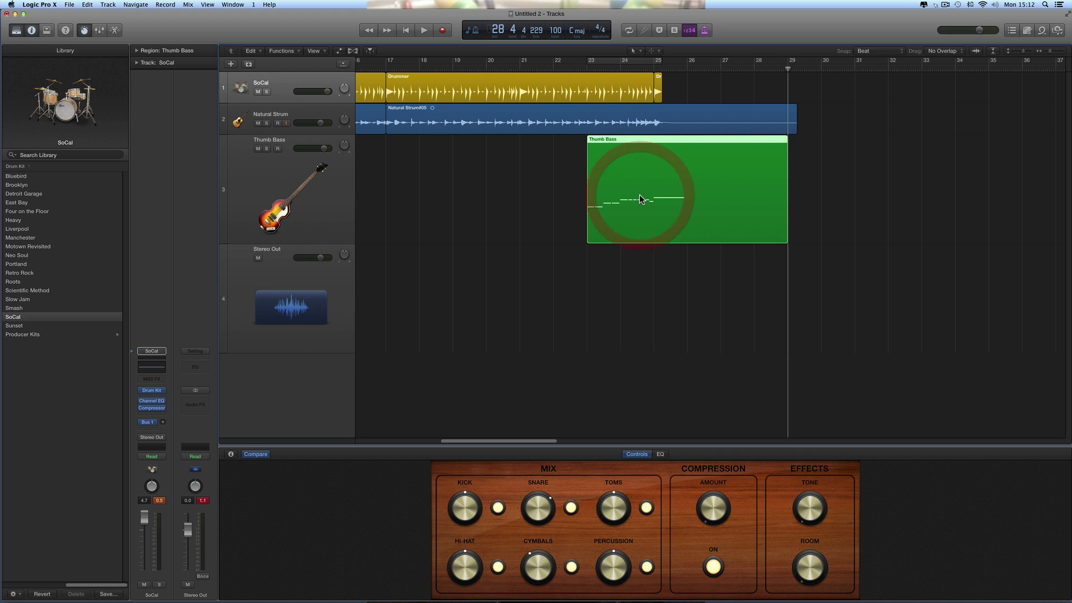
left_click(335, 177)
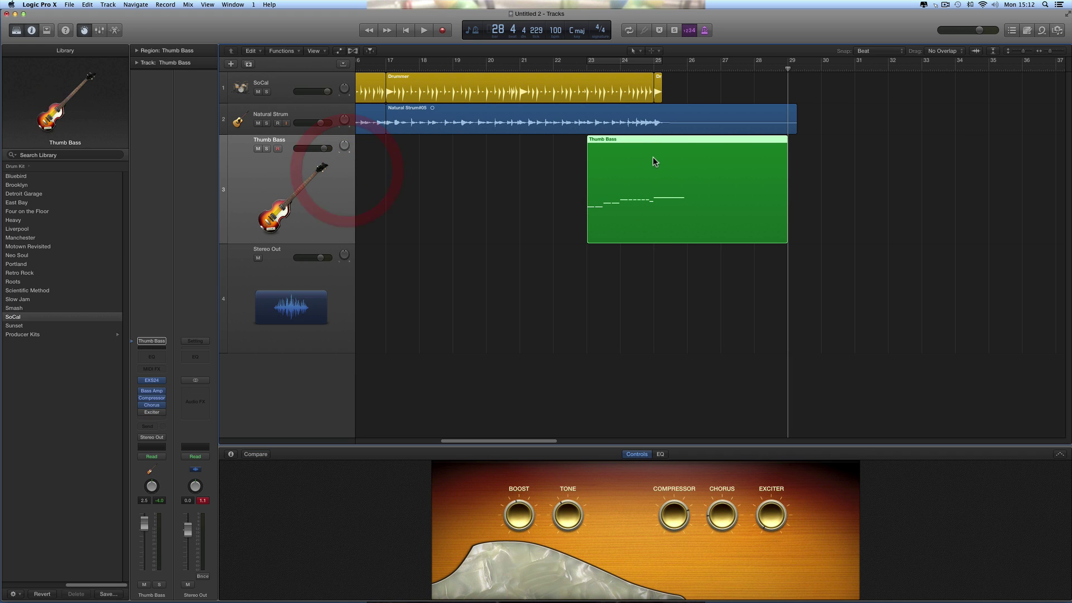
double_click(678, 139)
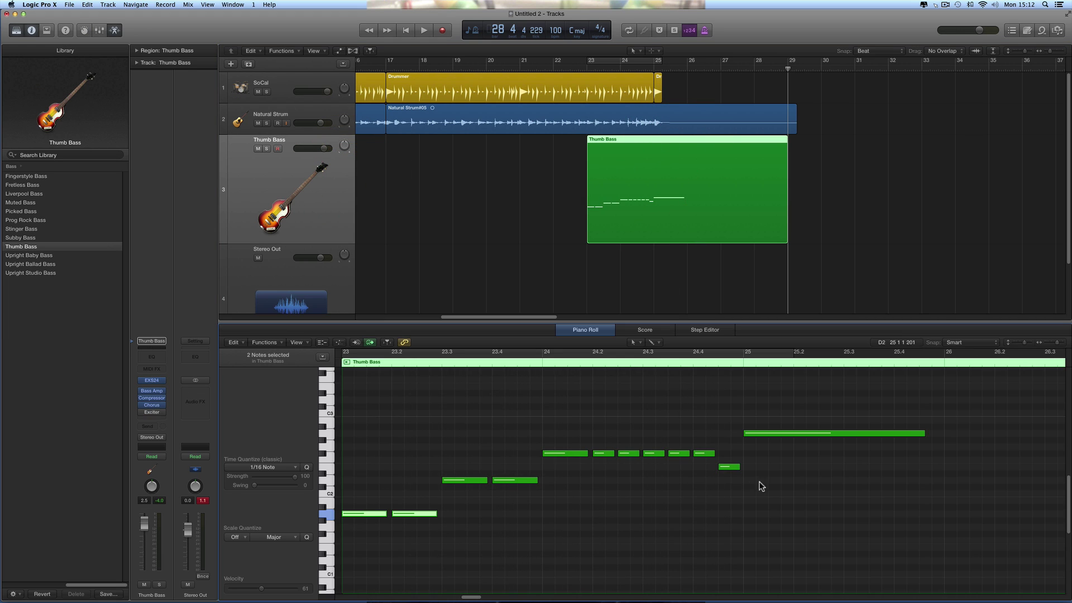
scroll(844, 469, "right", 10)
scroll(714, 472, "right", 1)
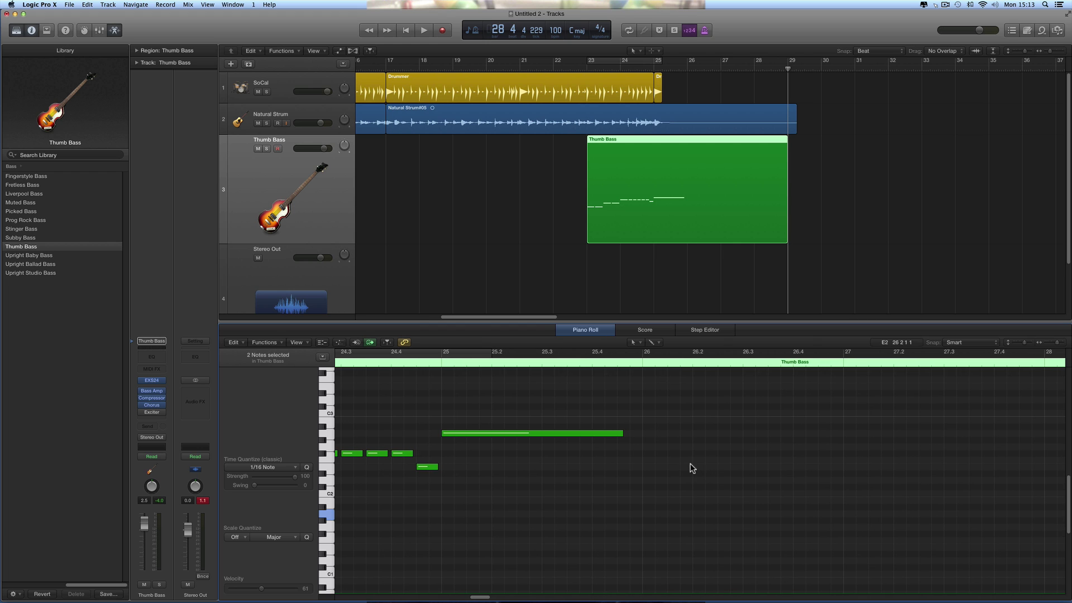
left_click_drag(623, 433, 943, 480)
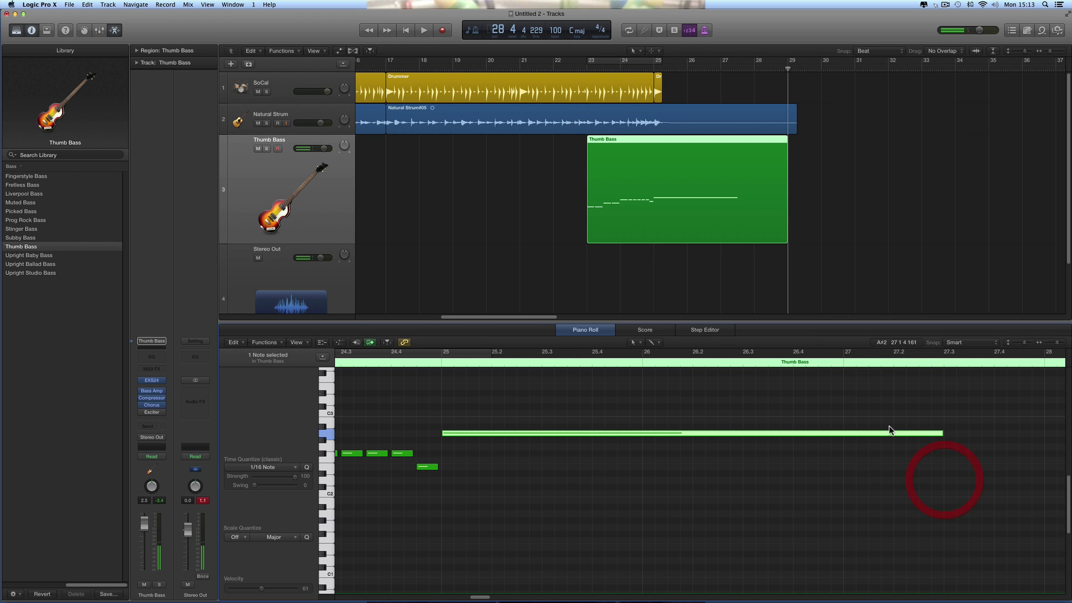
scroll(876, 377, "right", 10)
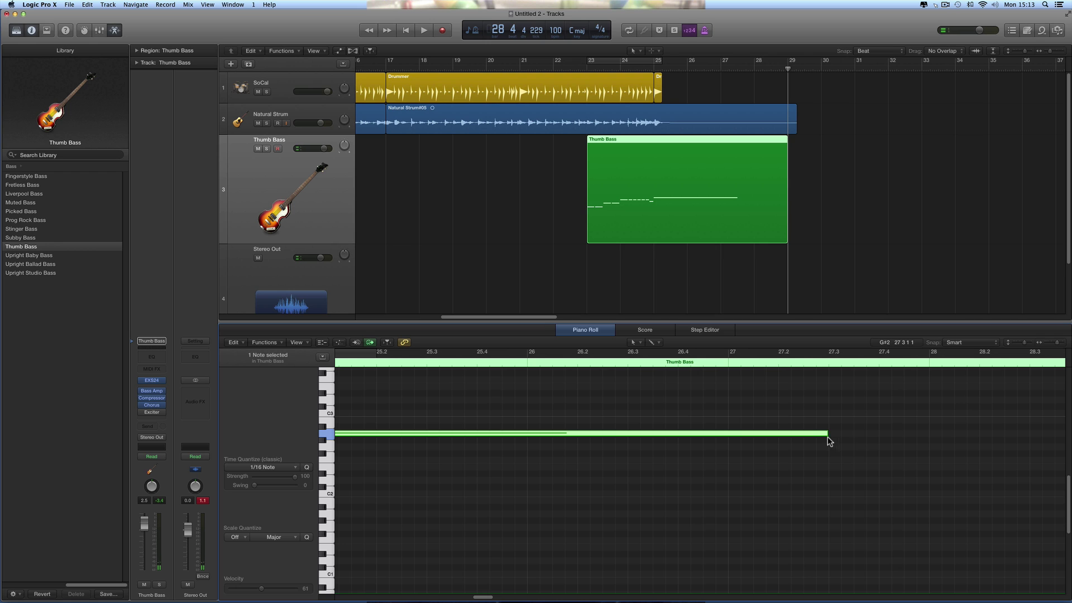
left_click_drag(826, 435, 1027, 458)
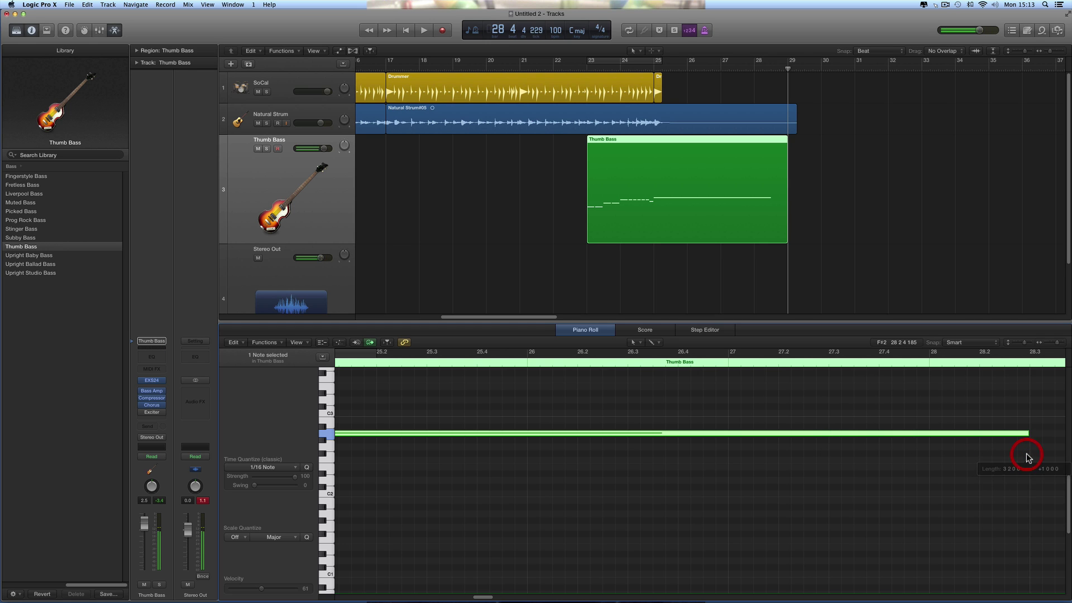
Step: Play the ending from bar 23 to audition the longer final bass note, and make the Piano Roll editor taller
left_click(590, 67)
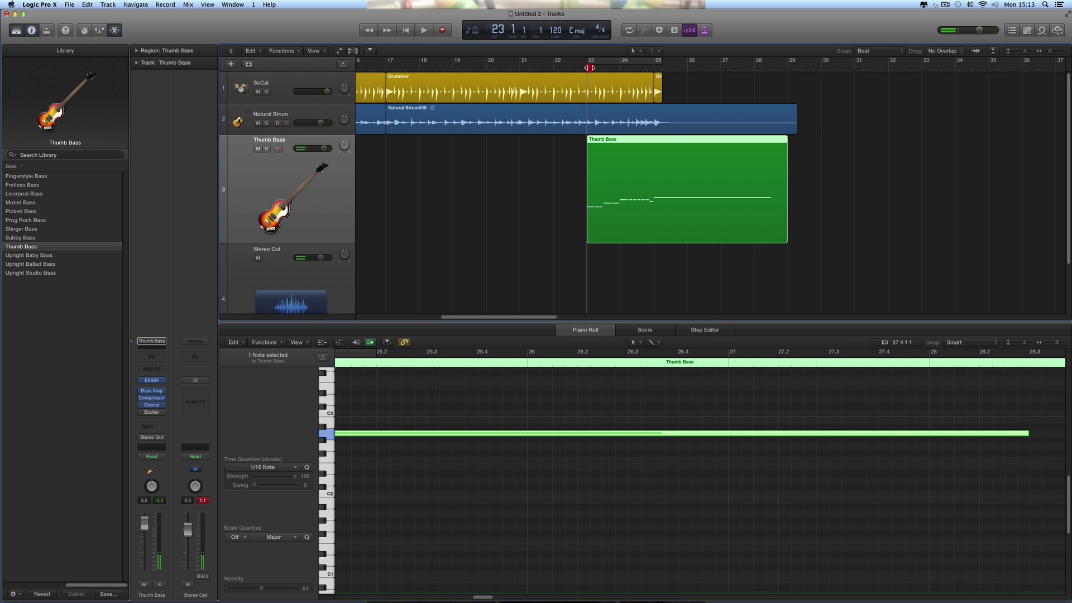
key("space")
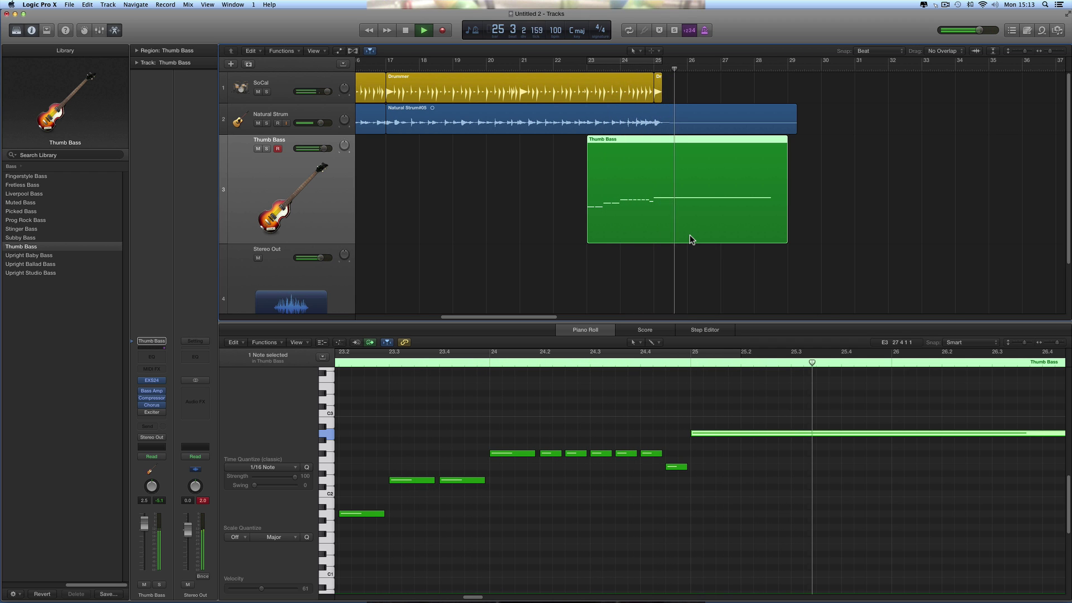
scroll(732, 303, "down", 1)
scroll(732, 300, "down", 2)
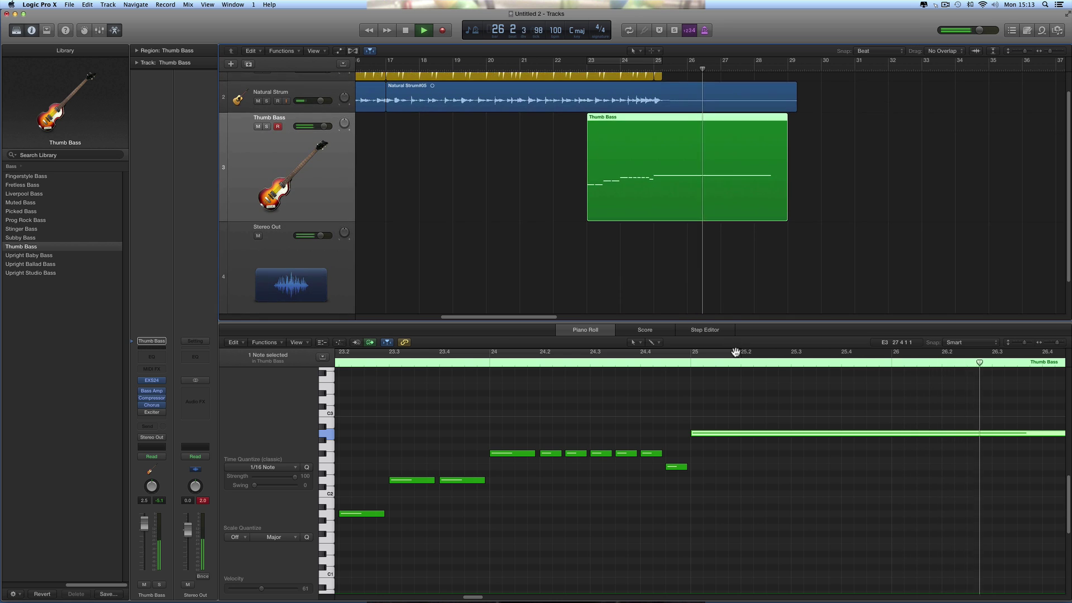
left_click_drag(729, 321, 727, 266)
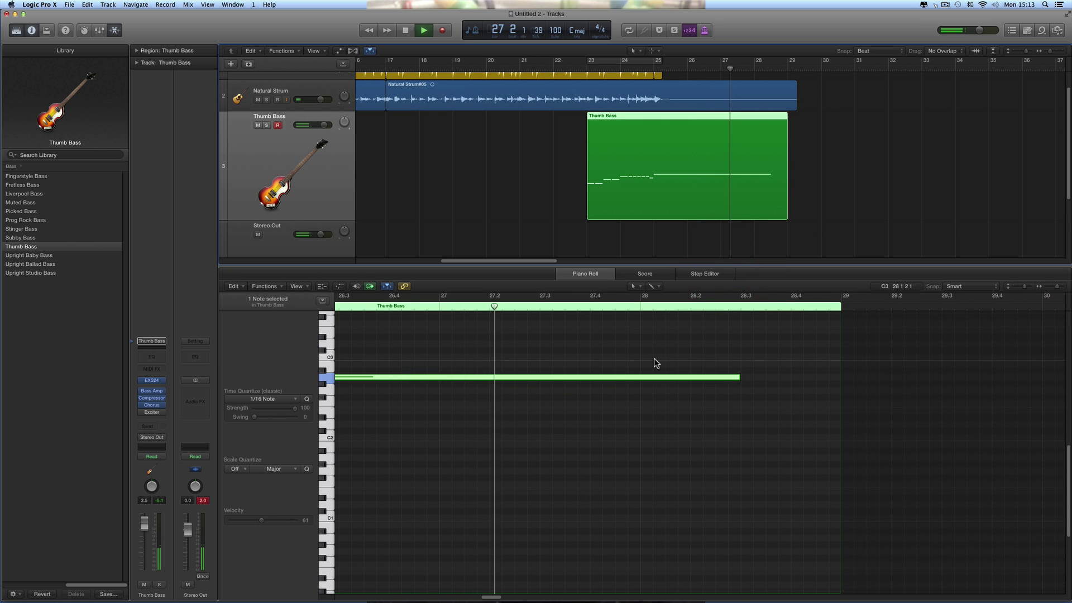
scroll(654, 358, "left", 6)
key("space")
Step: Lower the long final bass note at bar 25 an octave to A1
scroll(479, 402, "left", 2)
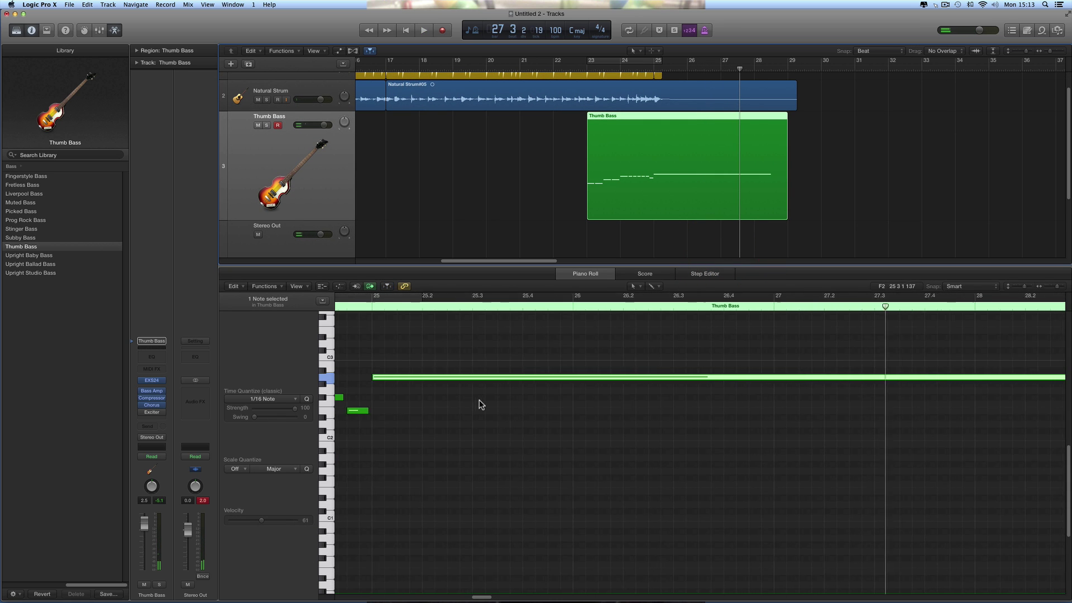
left_click(444, 369)
left_click(445, 377)
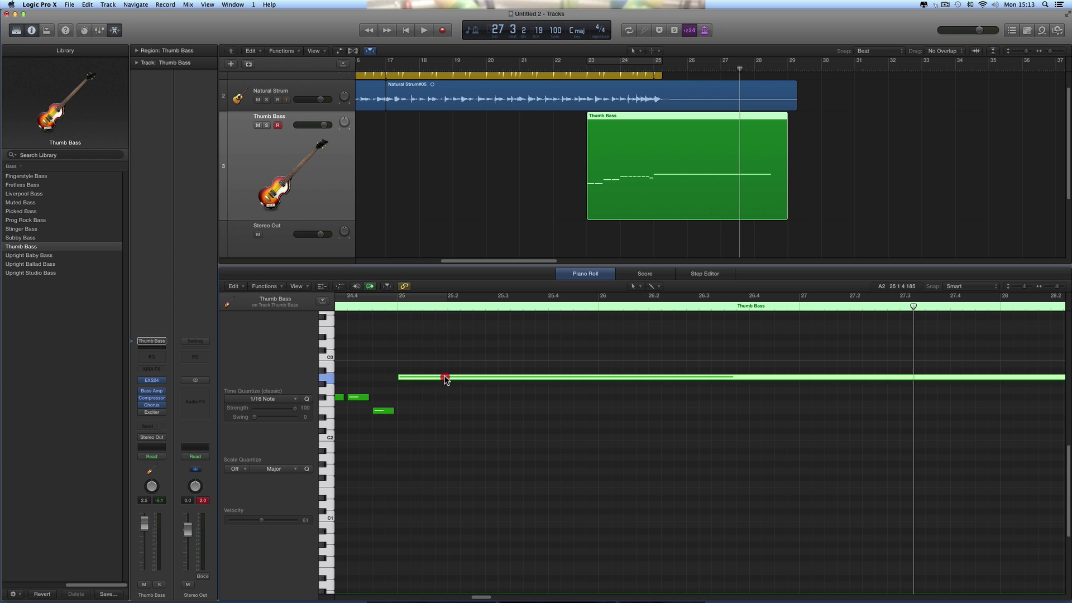
left_click_drag(445, 401, 449, 461)
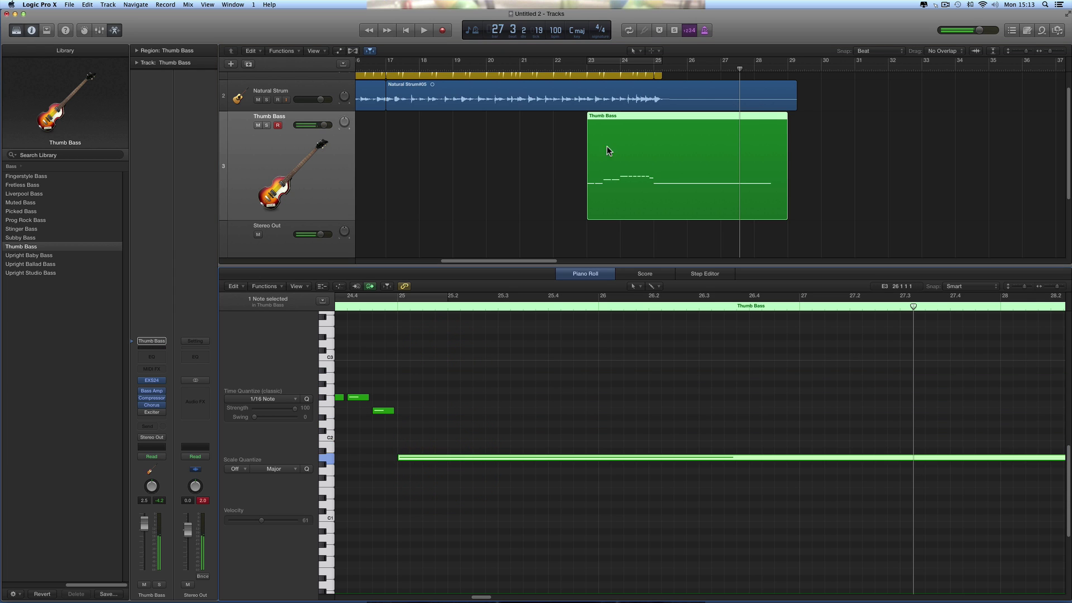
Step: Play the ending from bar 23 and set the final bass note's velocity to 52 during playback
double_click(586, 71)
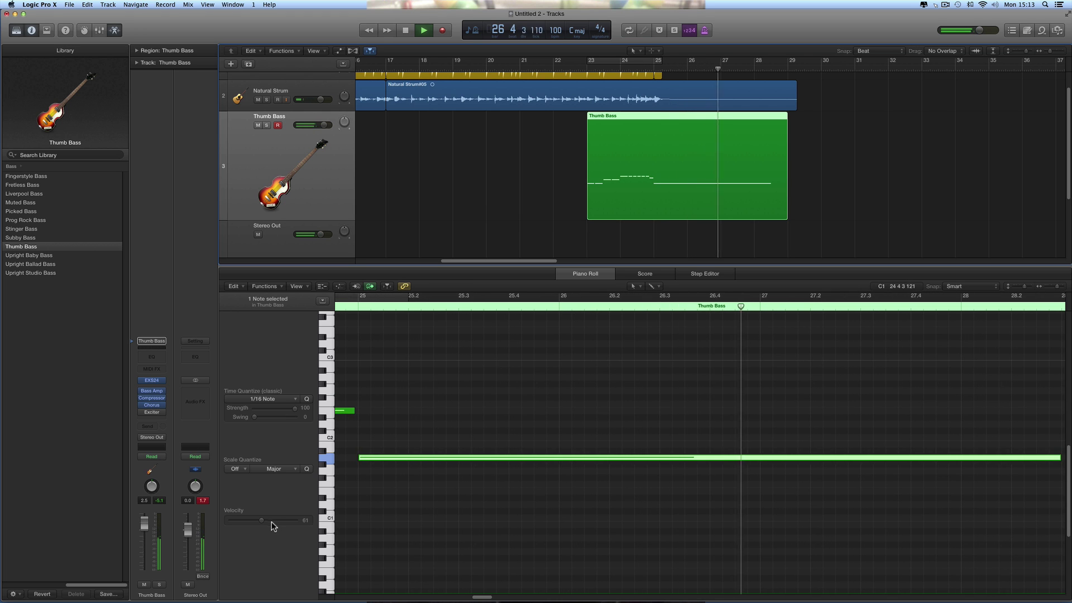
left_click_drag(260, 521, 256, 520)
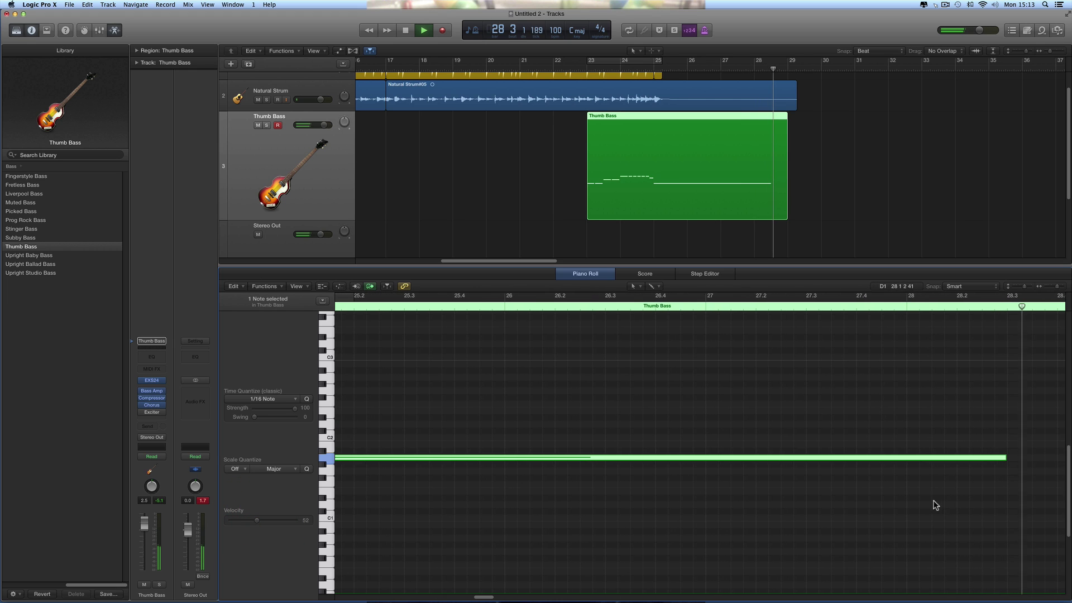
key("space")
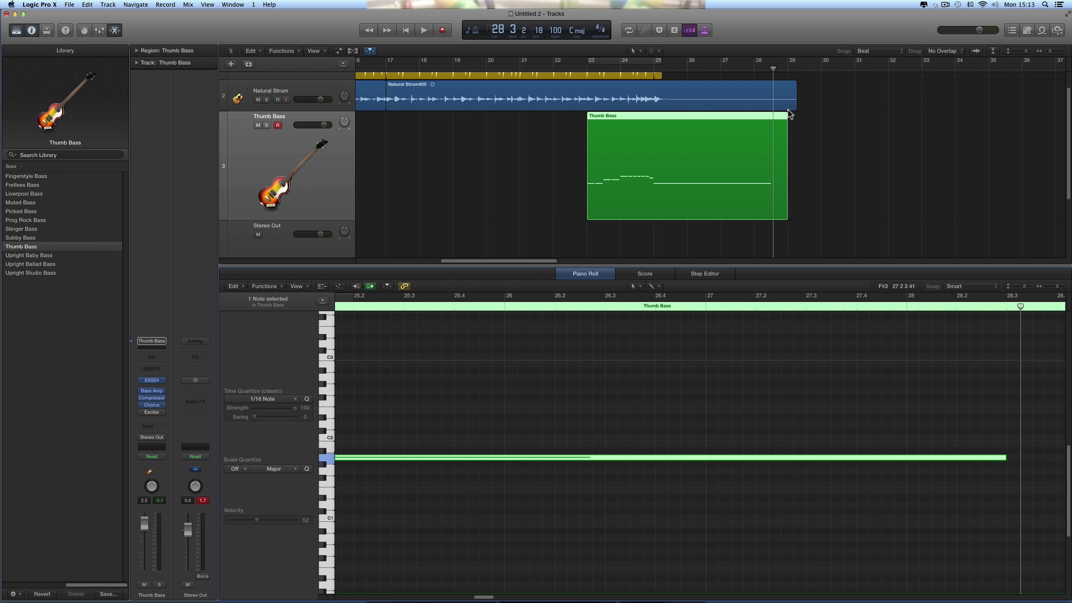
Step: Show volume automation on the tracks, then inspect the Thumb Bass channel's Bass Amp Designer and close it
key("a")
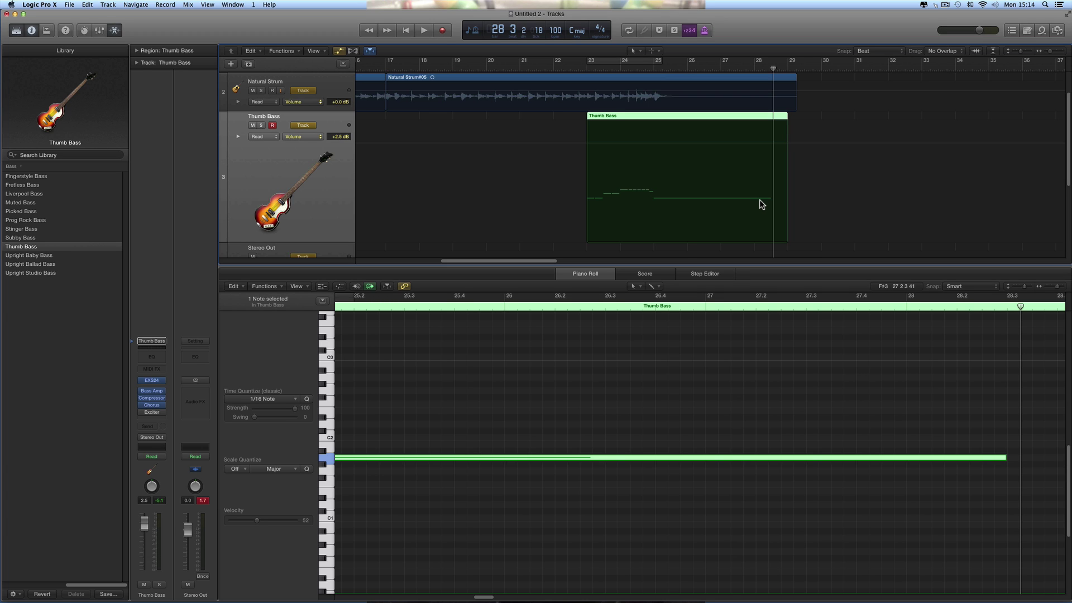
left_click(152, 393)
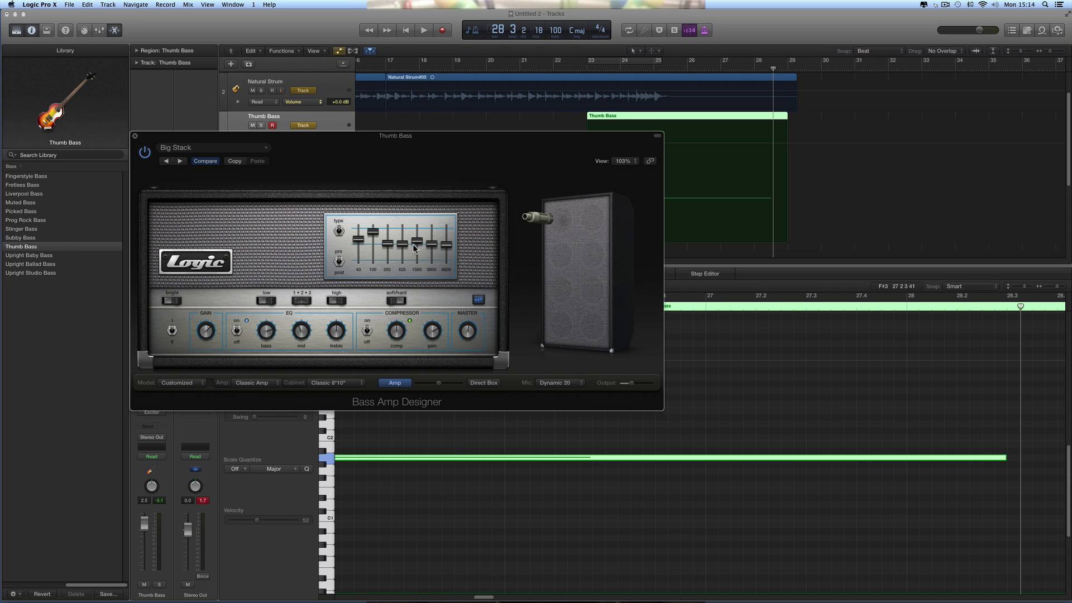
left_click(135, 137)
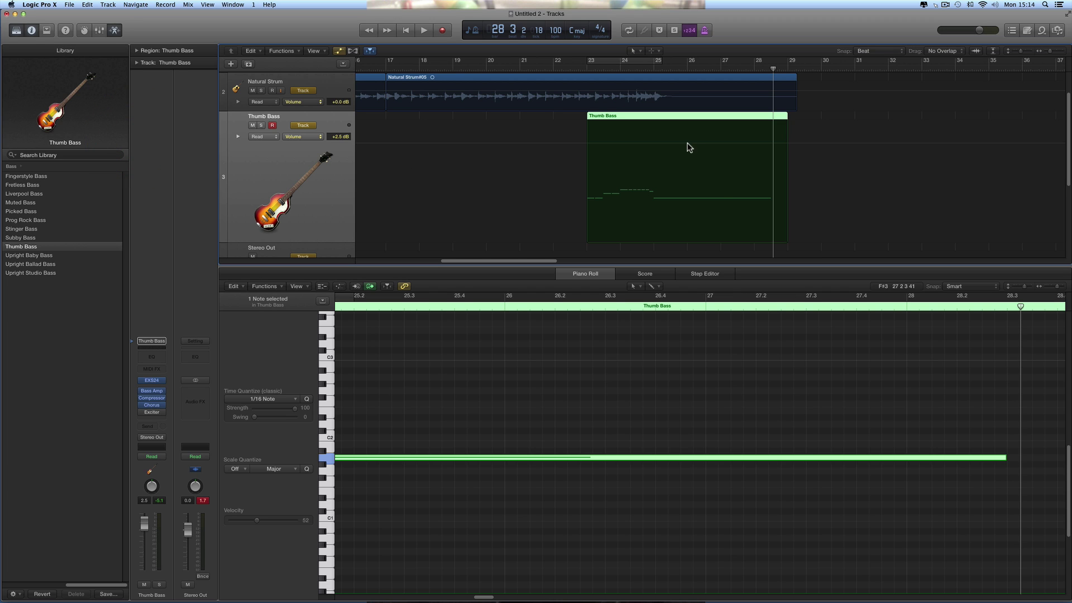
Step: Set the Thumb Bass volume to 0 dB and automate a fade from bar 25 down to -∞ dB around bar 28 beat 2
left_click(656, 145)
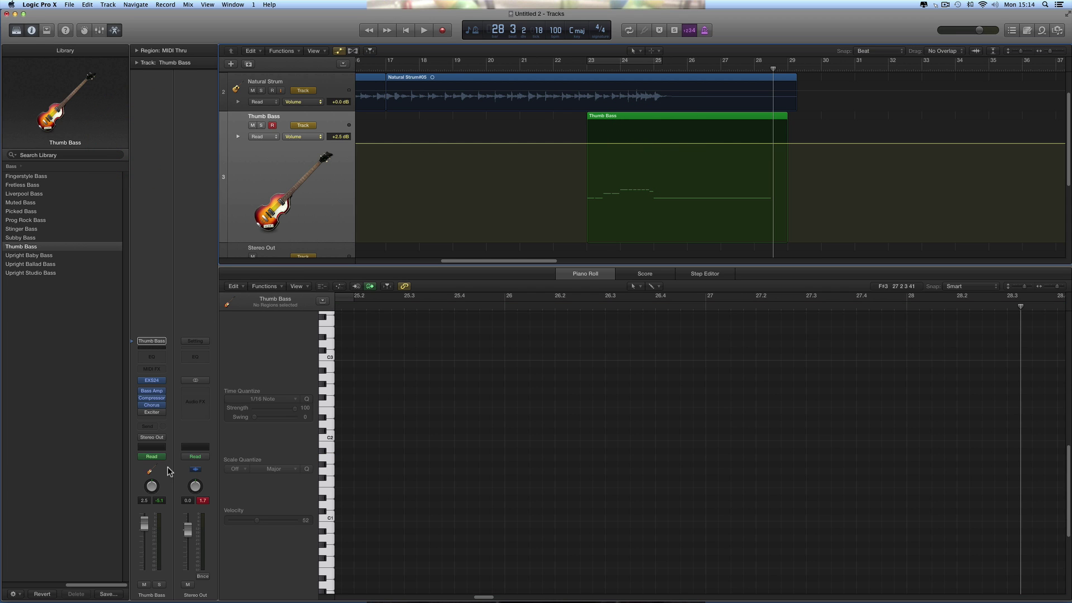
left_click_drag(144, 523, 149, 533)
left_click(144, 530, "alt")
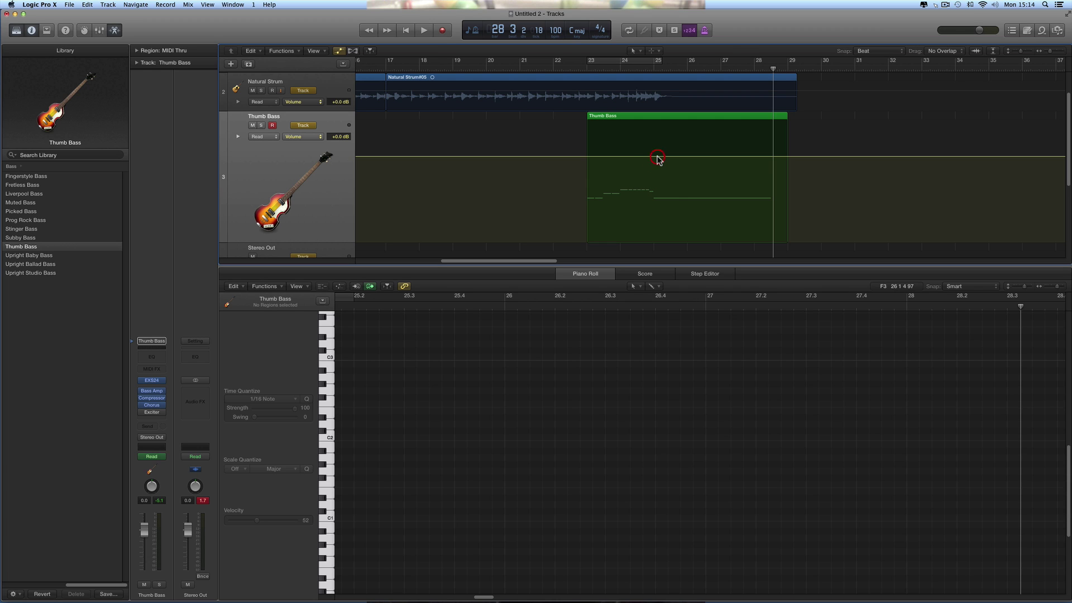
left_click(768, 157)
left_click_drag(768, 157, 768, 242)
Step: Shape the Thumb Bass fade into a curve with points at -3.3 dB in bar 26 and -12.1 dB late in bar 27
left_click(710, 196)
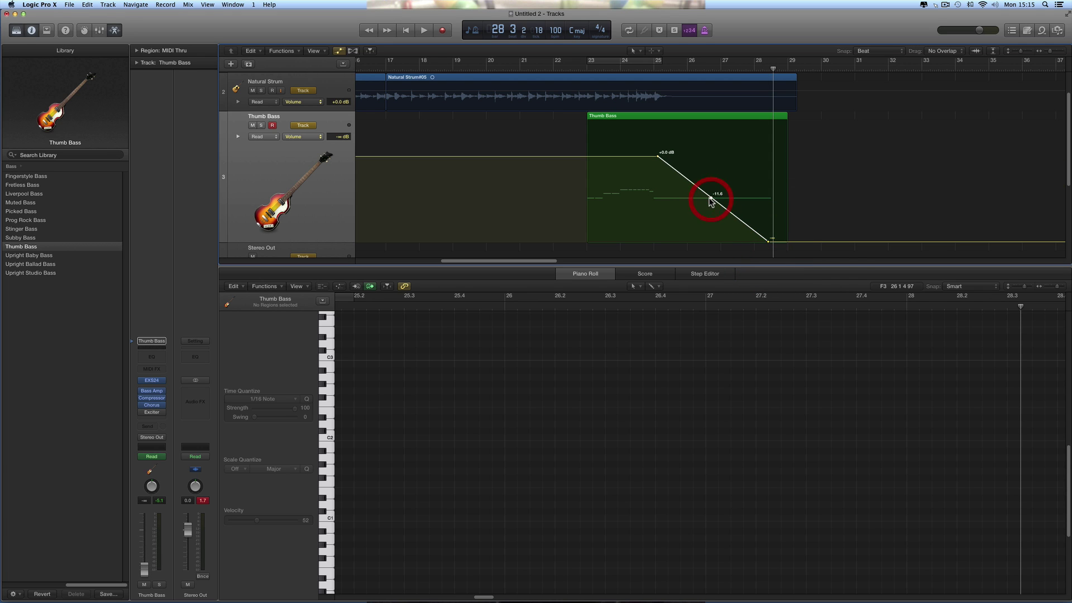
left_click_drag(711, 197, 712, 171)
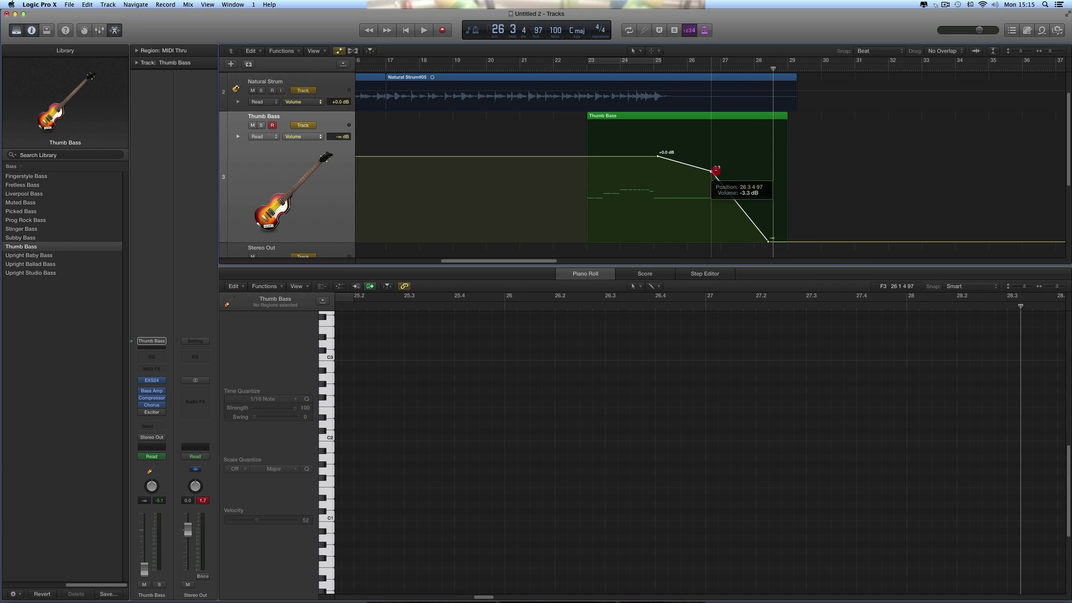
left_click_drag(744, 211, 740, 205)
left_click(741, 204)
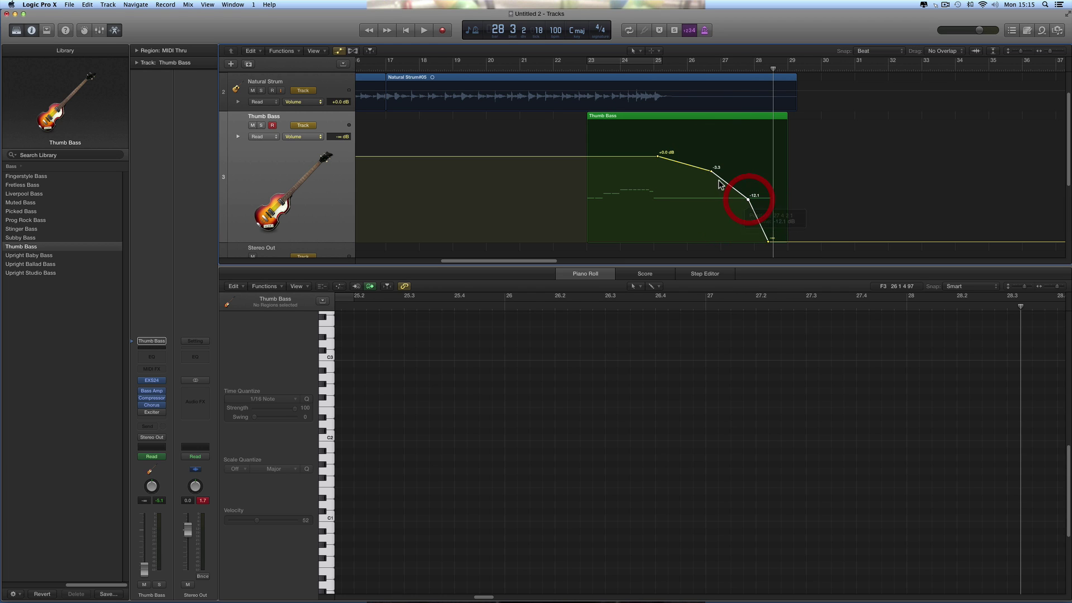
left_click(709, 172)
left_click_drag(709, 171, 707, 171)
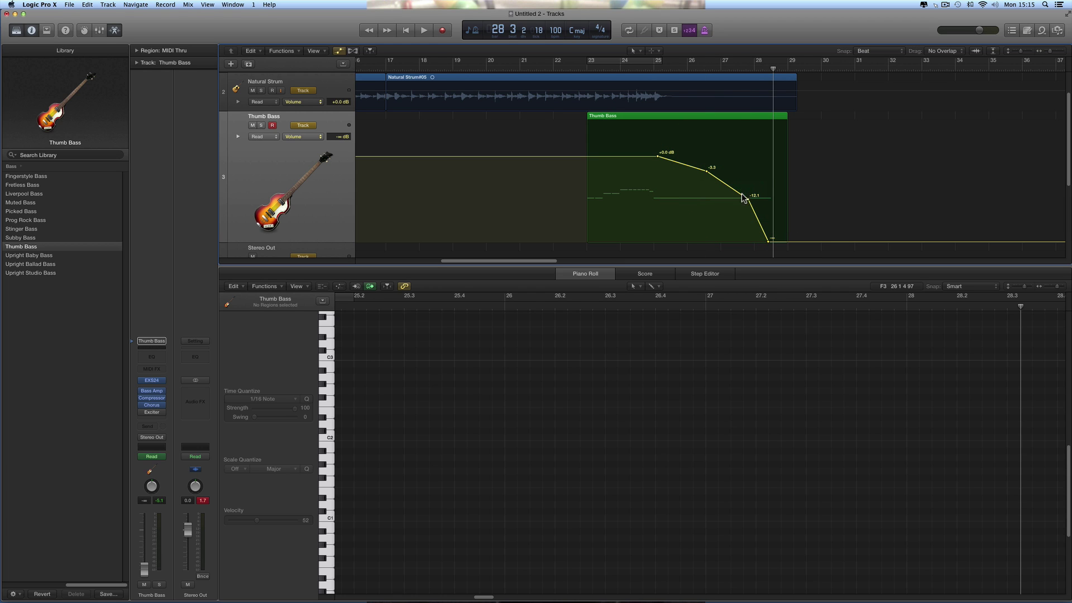
Step: Play the ending from bar 23 to audition the Thumb Bass volume fade
left_click(589, 69)
key("space")
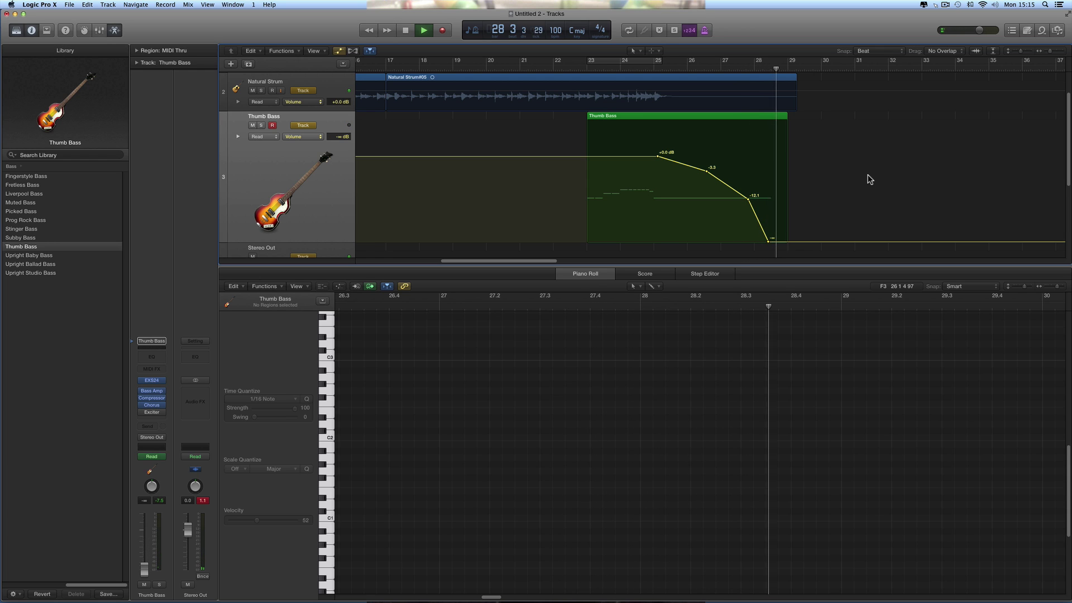
key("space")
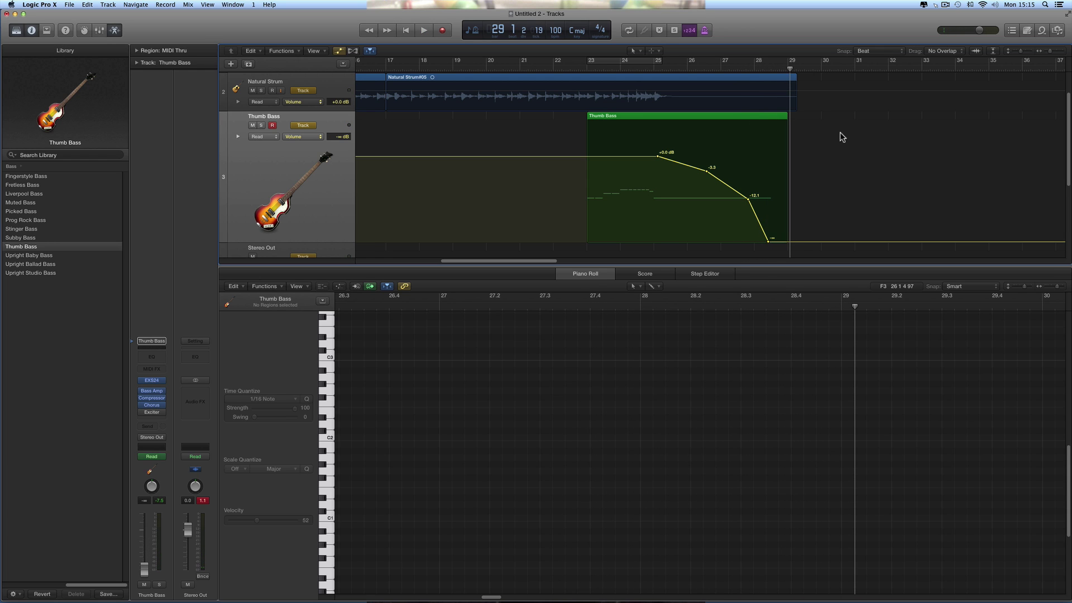
left_click(1043, 51)
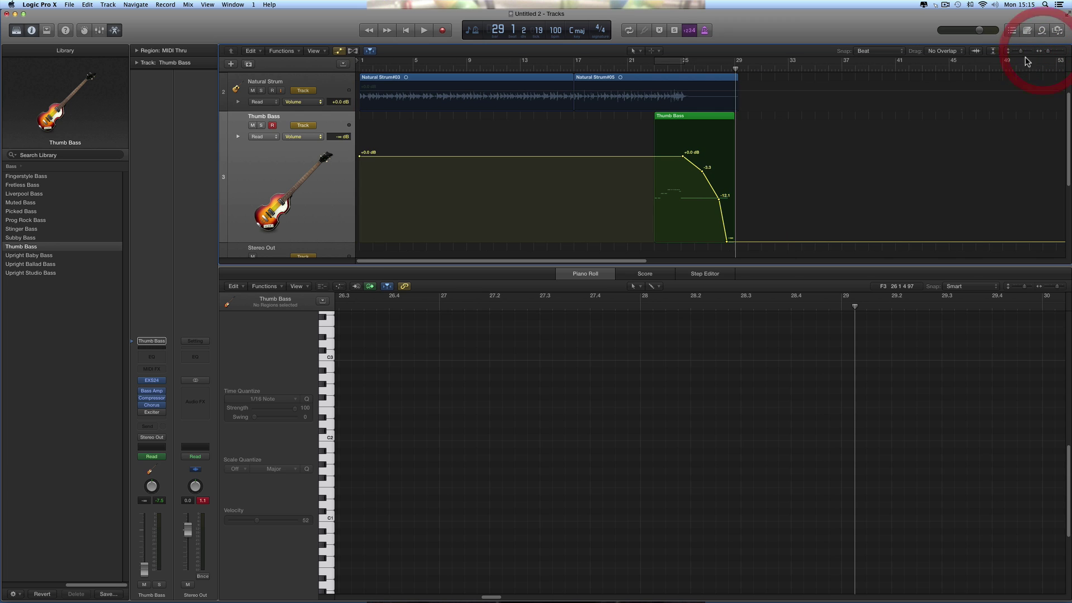
Step: Hide the track automation and reduce the Thumb Bass track's height to match the other tracks
left_click(339, 51)
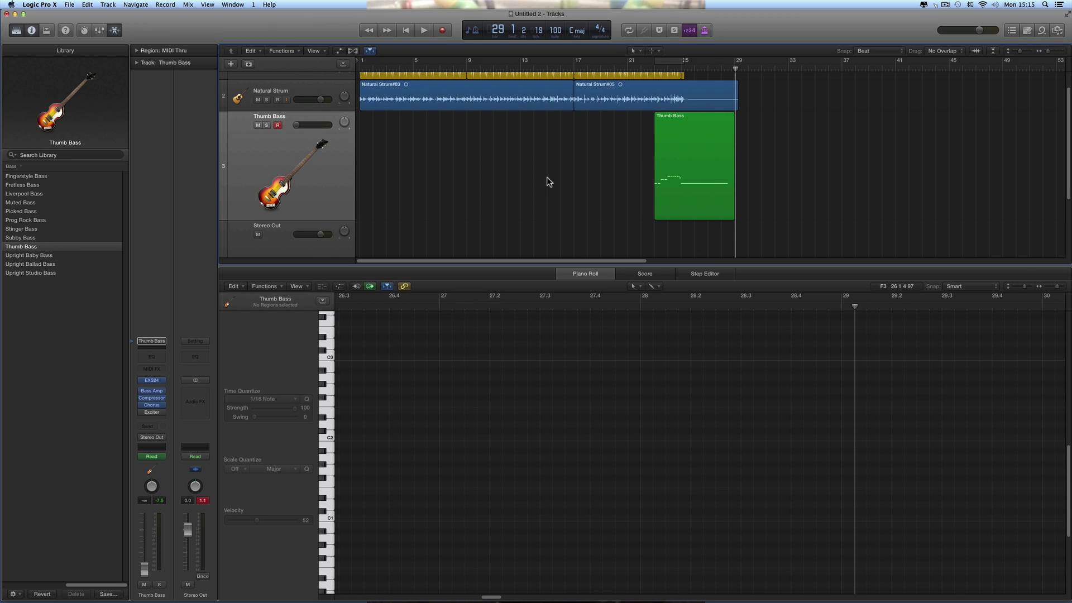
left_click_drag(328, 219, 326, 142)
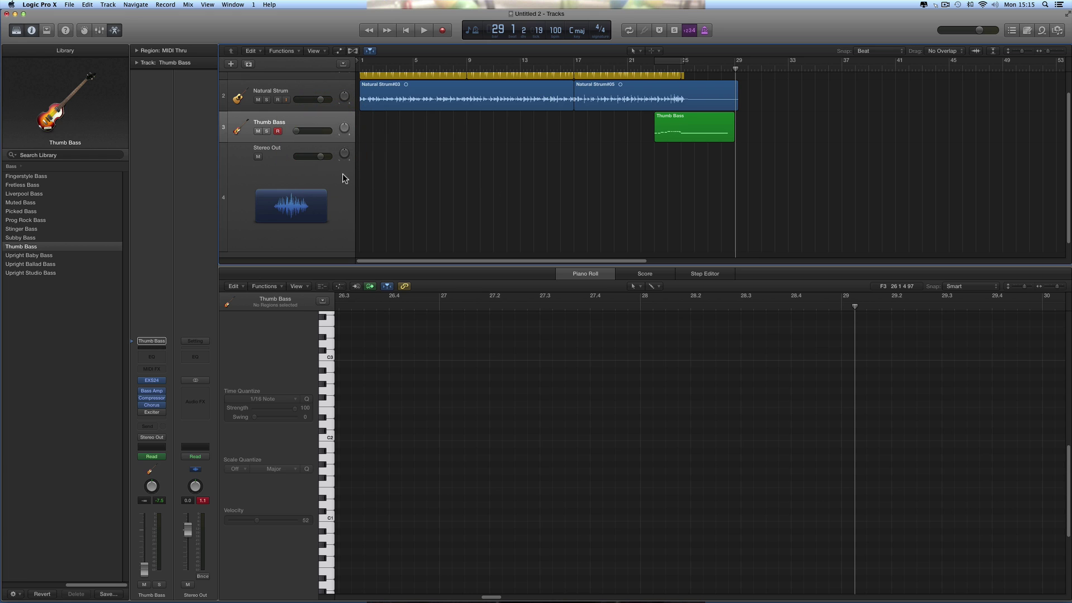
scroll(527, 194, "up", 3)
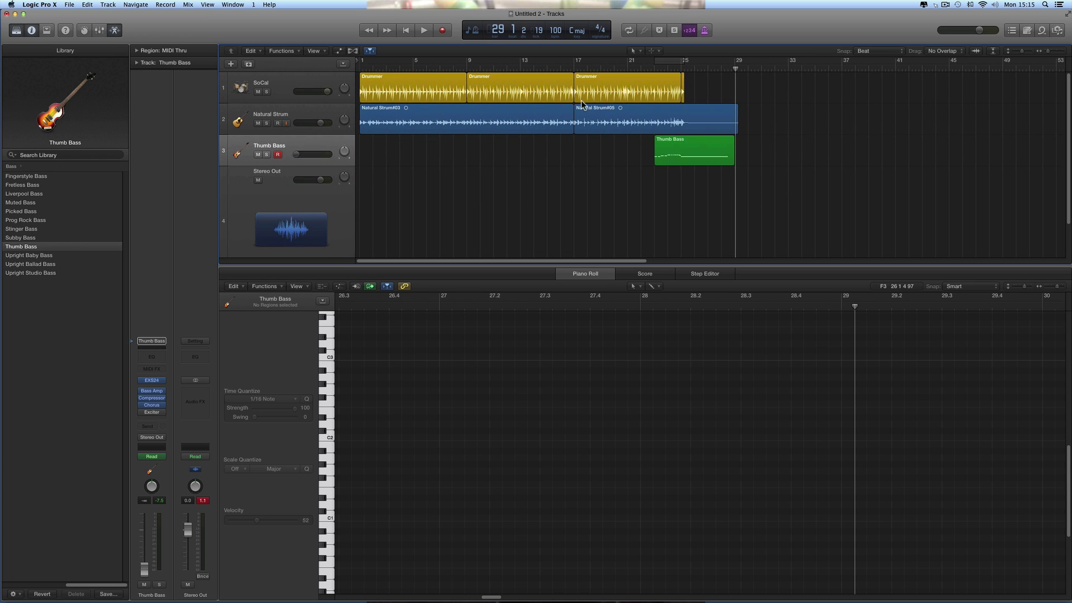
Step: Play the song from bar 17, then from bar 23 into the ending, to compare the sections without and with bass
left_click(574, 67)
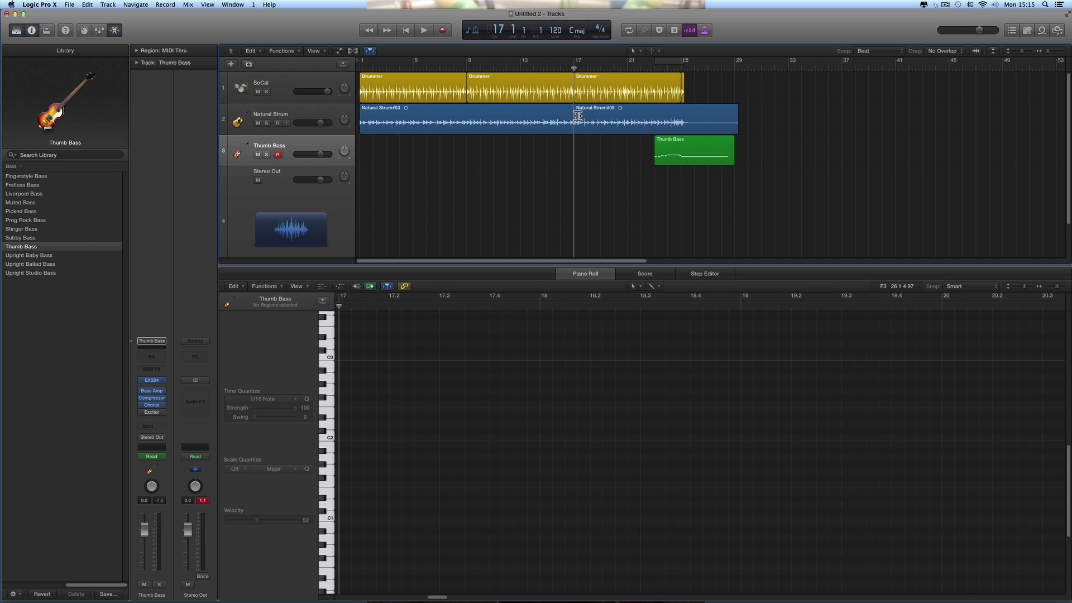
key("space")
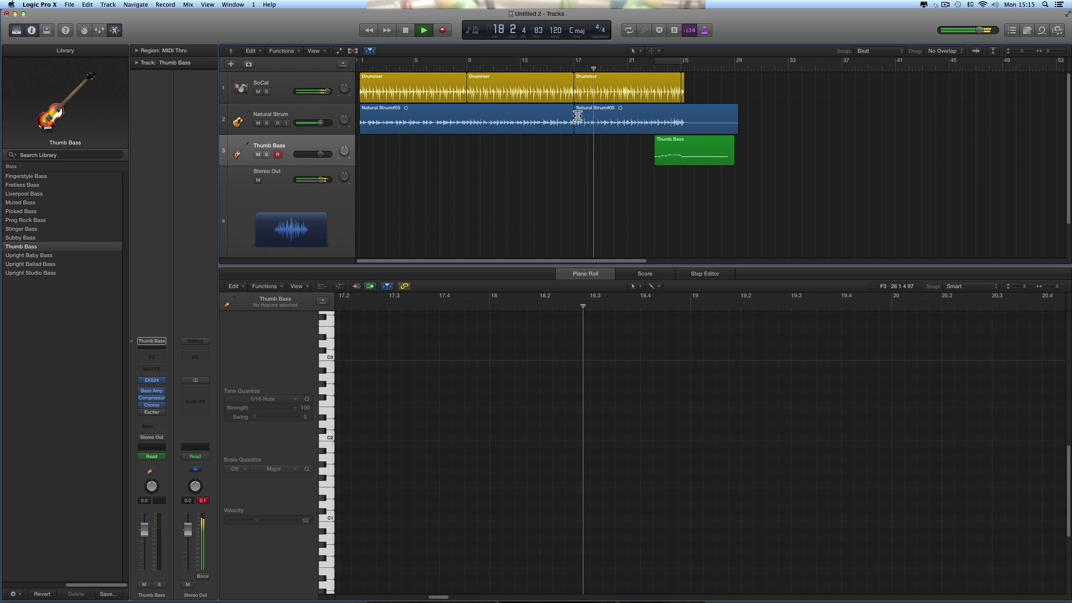
key("space")
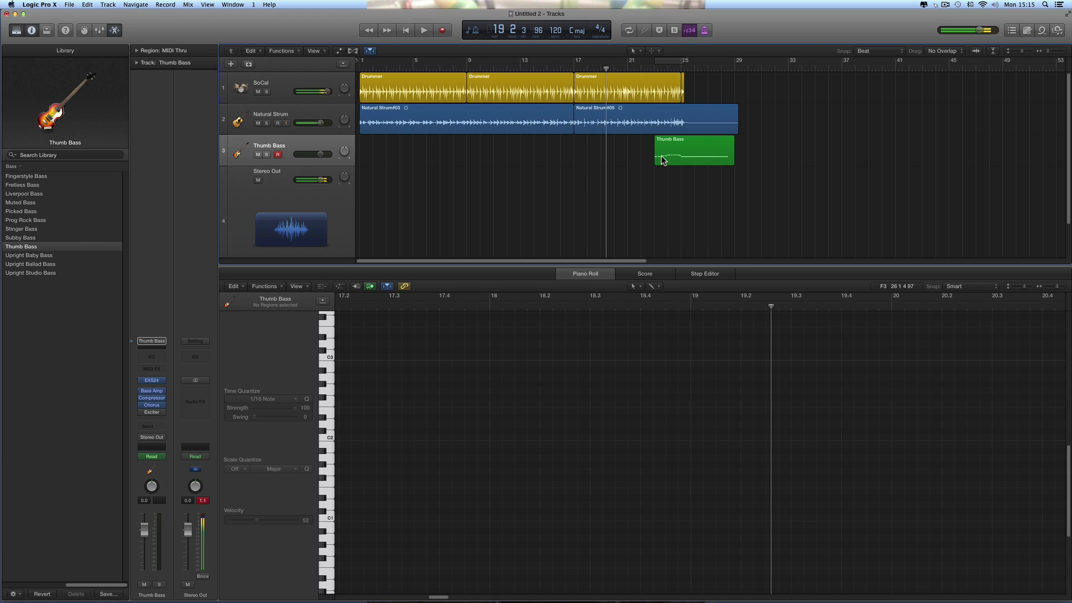
left_click(653, 60)
key("space")
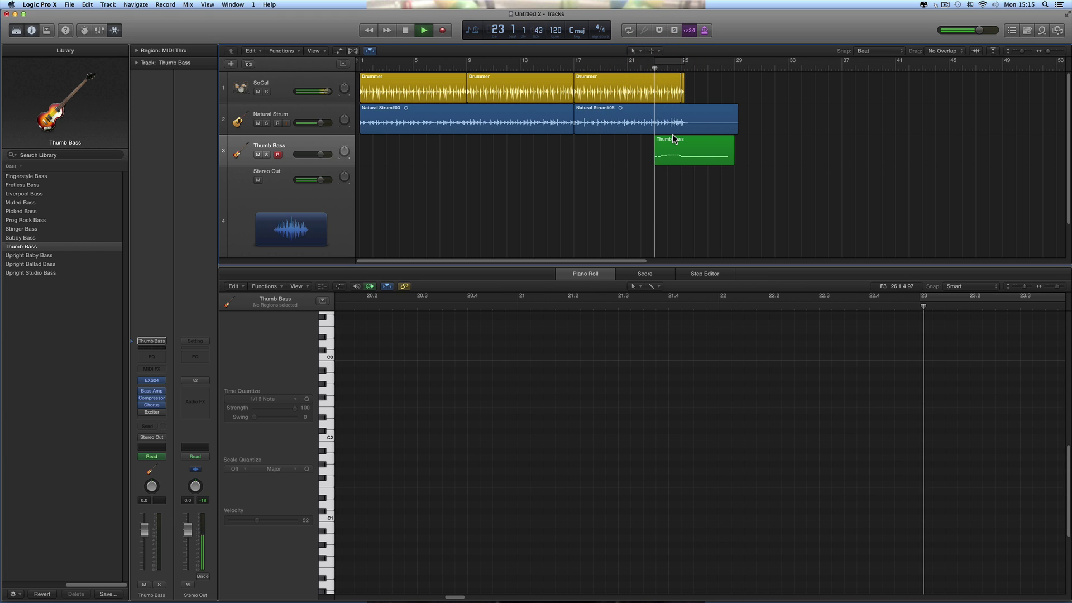
left_click(1062, 52)
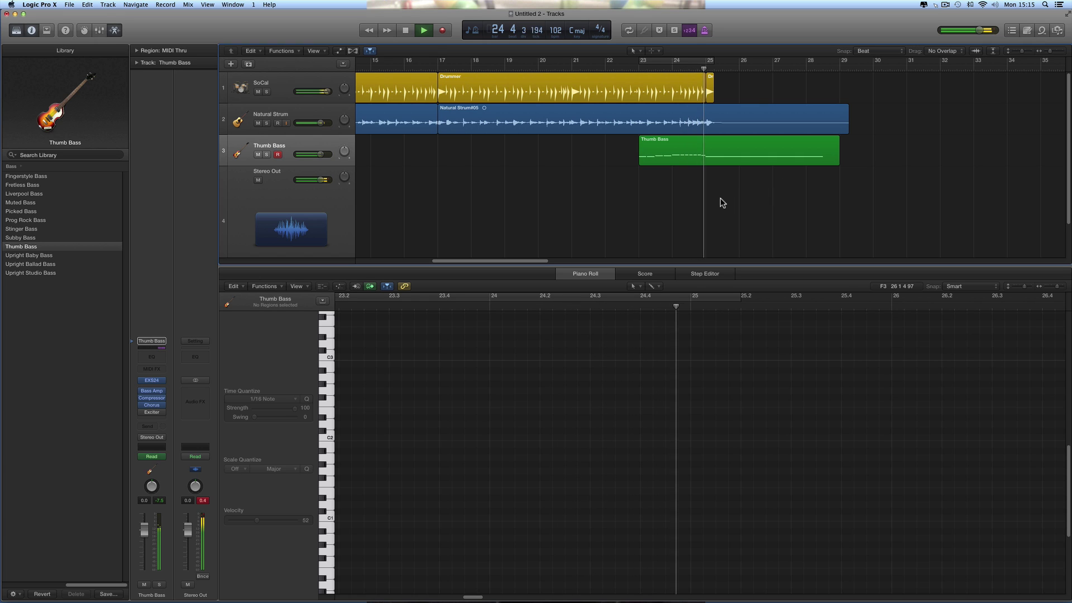
key("space")
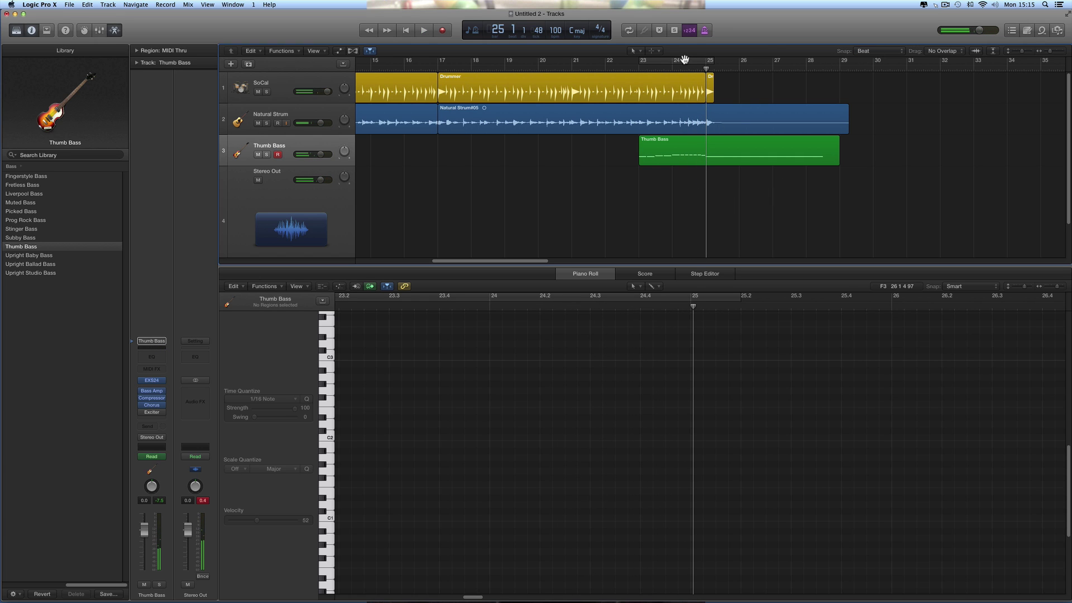
Step: Split the Thumb Bass region at bar 25, separating the long final note from the two-bar riff
left_click(641, 53)
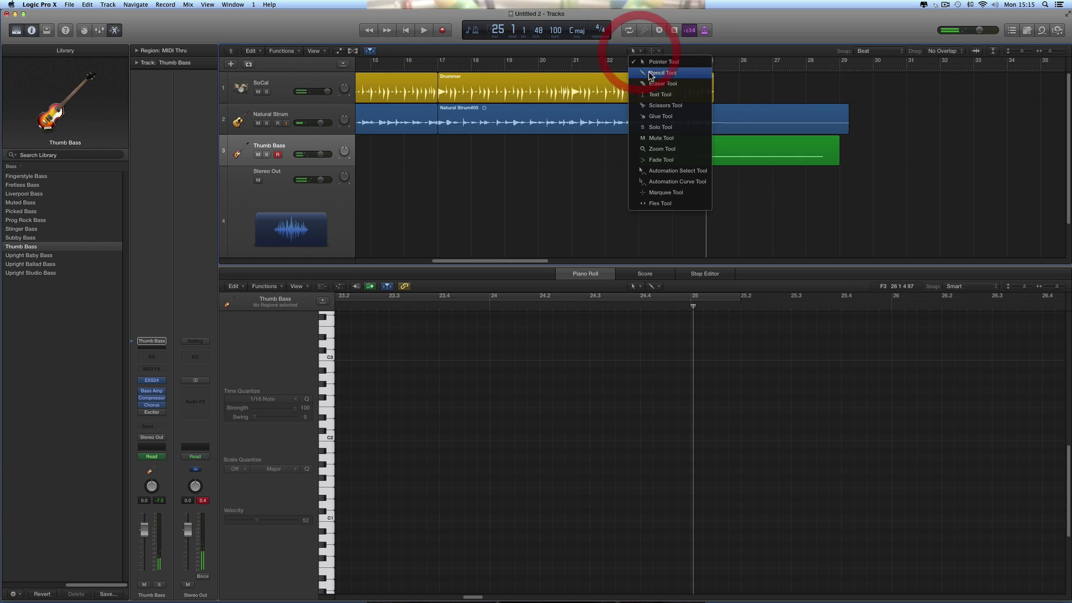
left_click(658, 115)
left_click(707, 154)
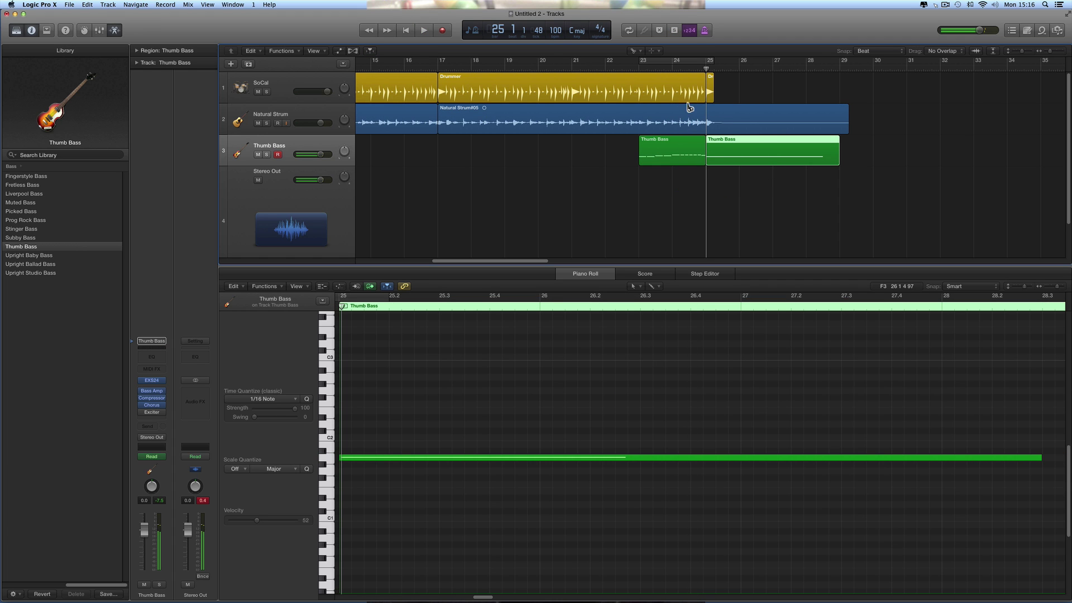
Step: Copy the two-bar Thumb Bass riff from bar 23 to bars 21, 19 and 17 without copying its automation data
left_click(631, 53)
left_click(648, 60)
left_click(674, 140)
left_click_drag(674, 142, 620, 144)
left_click(567, 202)
left_click(563, 203)
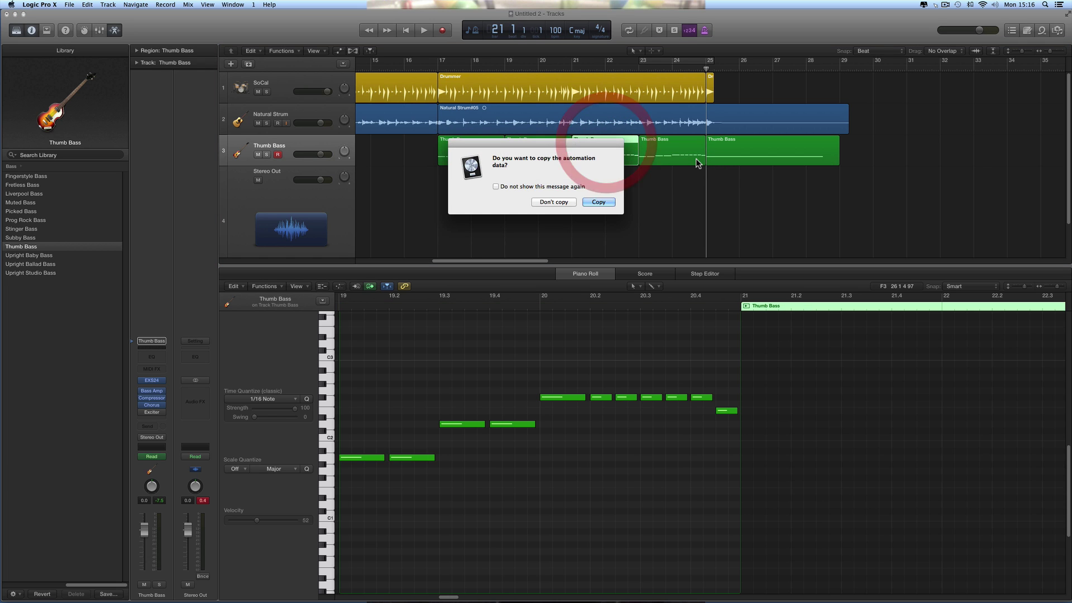
left_click(565, 202)
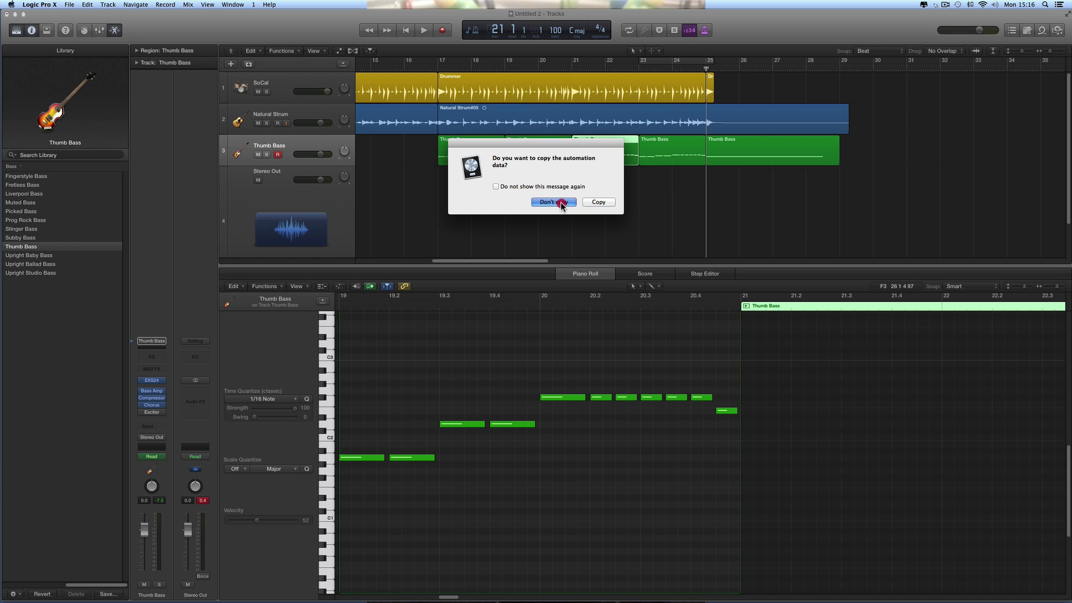
Step: Play from bar 17 to the end and lower the SoCal drum track's volume slightly during playback
left_click(440, 69)
key("space")
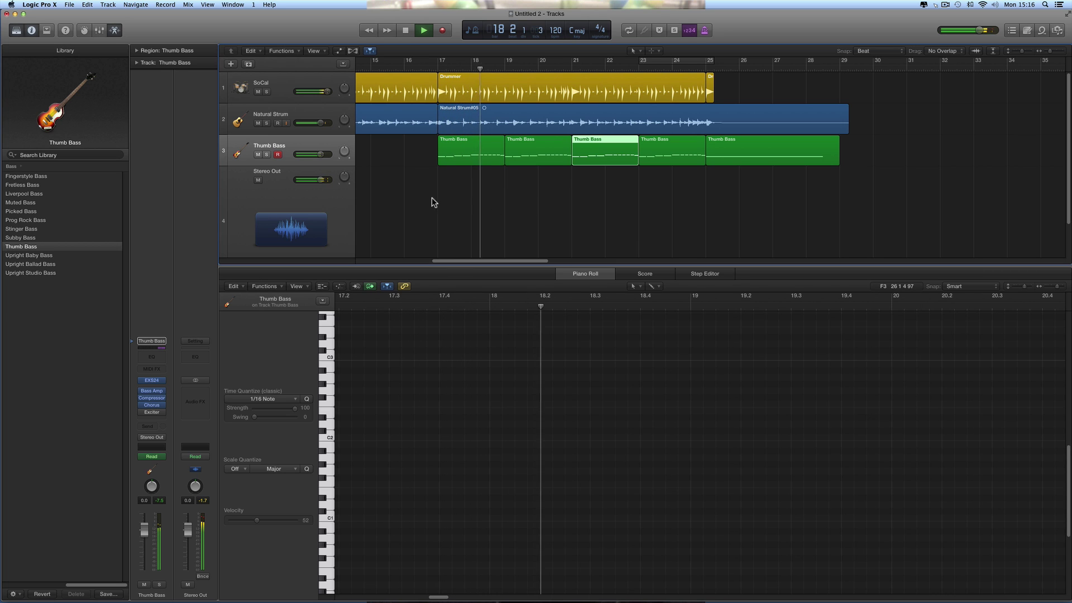
left_click_drag(326, 91, 334, 109)
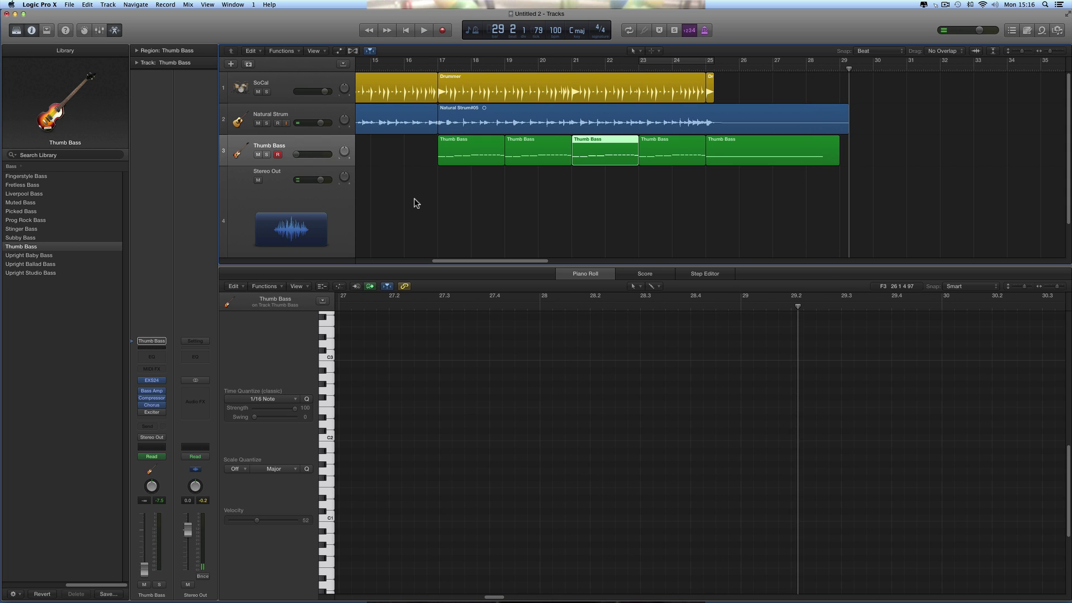
key("space")
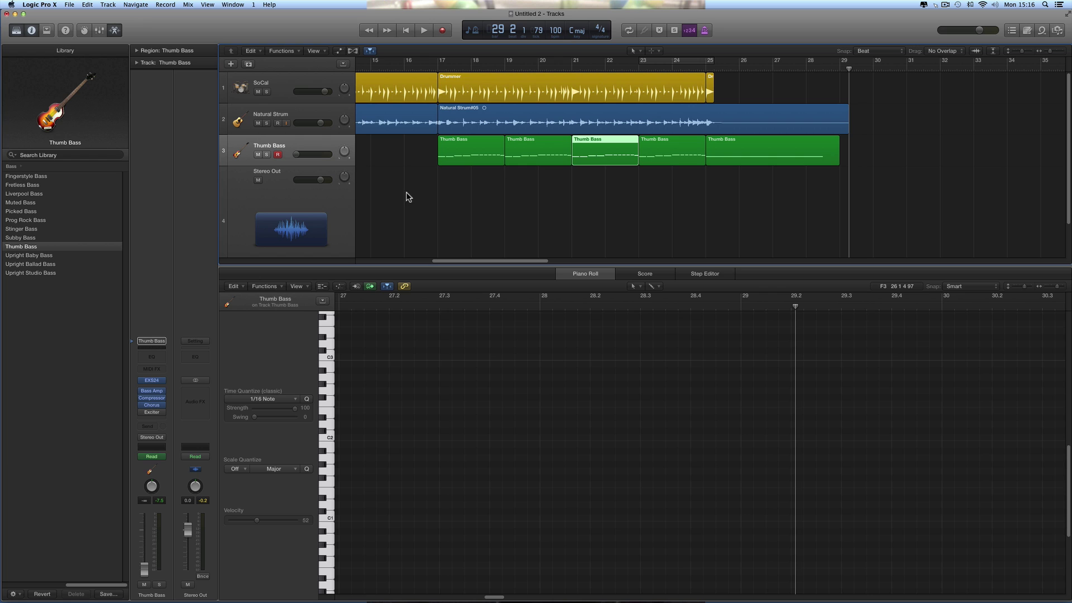
Step: Inspect the settings of the last two Drummer regions and play from bar 24 to check the drum part at the ending
left_click(580, 88)
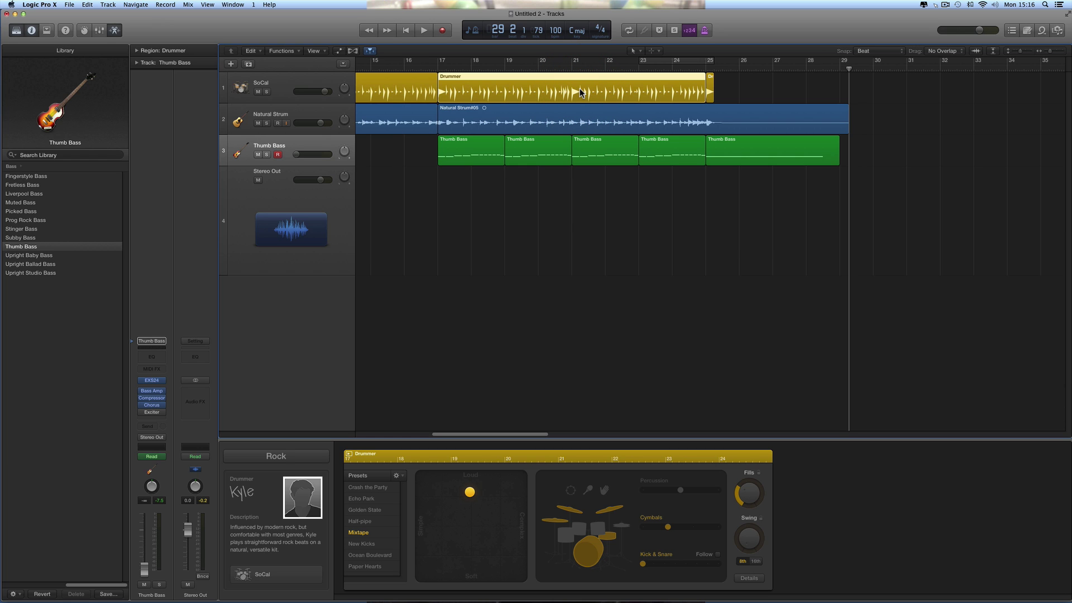
scroll(579, 88, "right", 1)
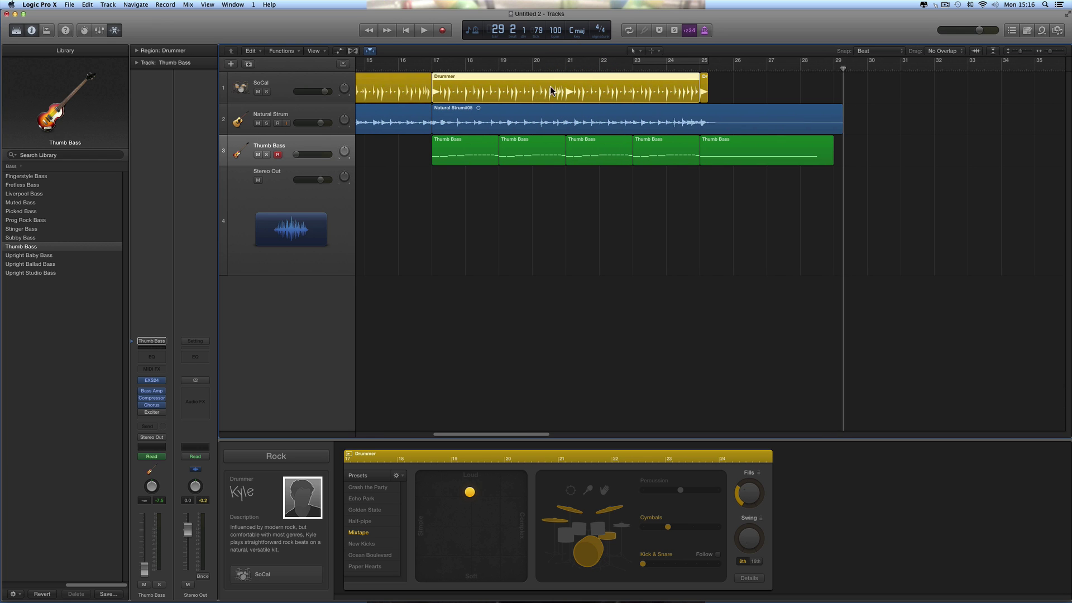
left_click(703, 89)
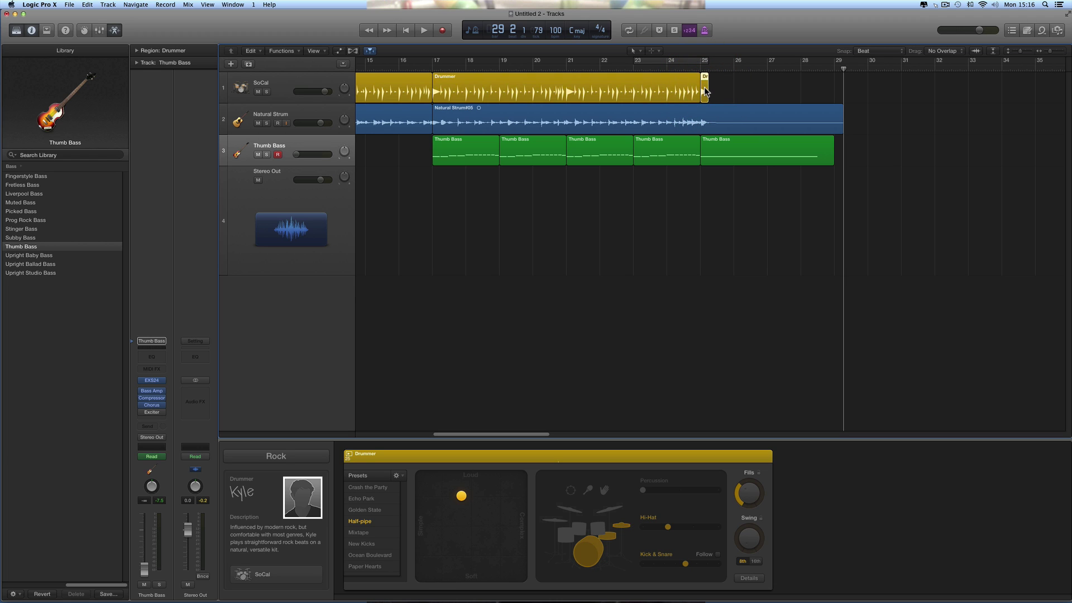
left_click(639, 90)
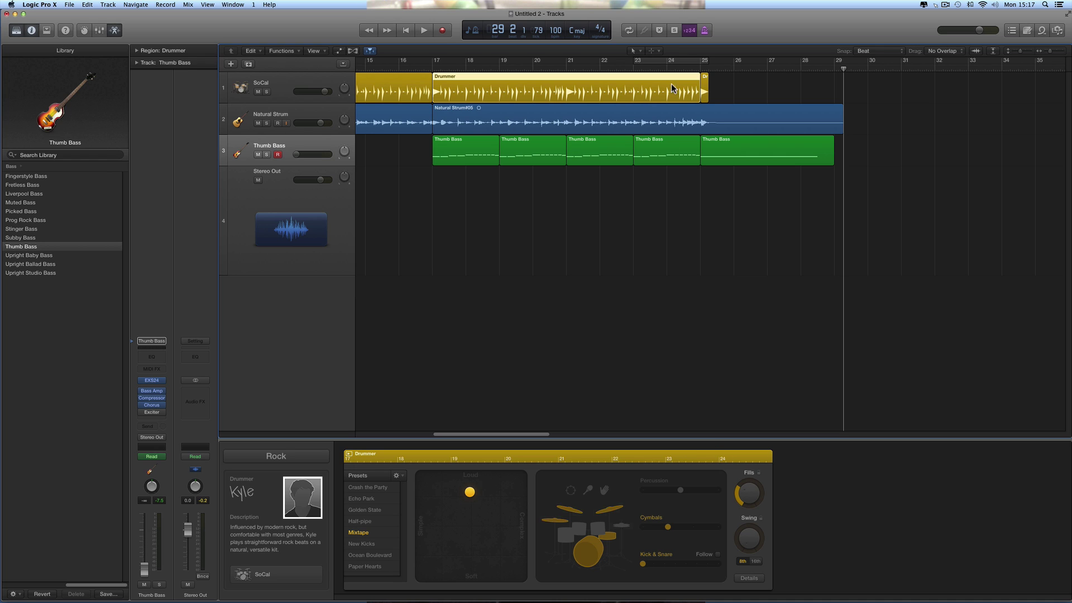
left_click(666, 62)
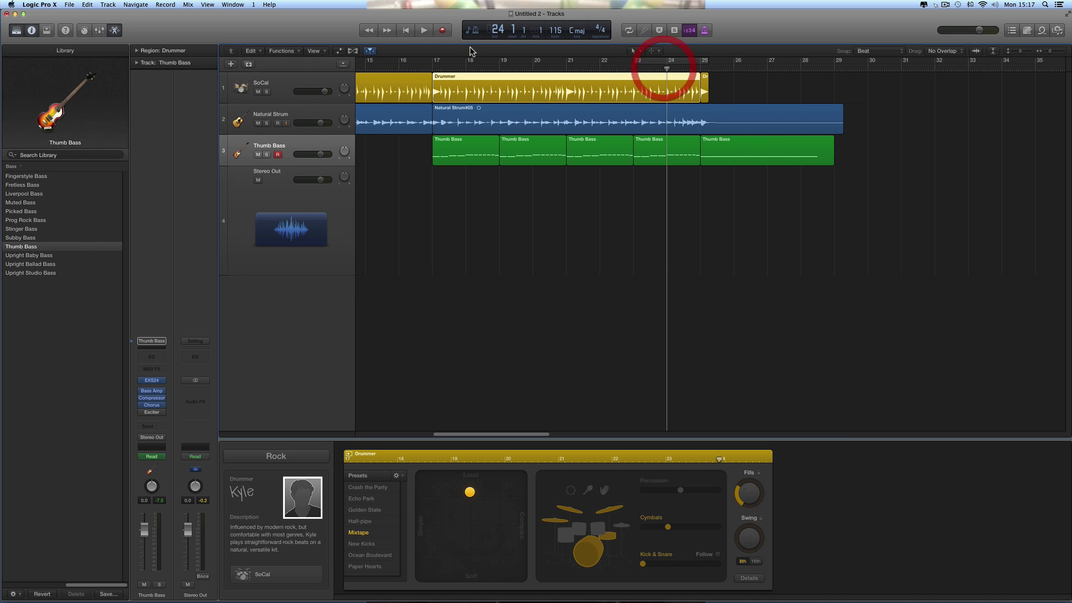
left_click(424, 31)
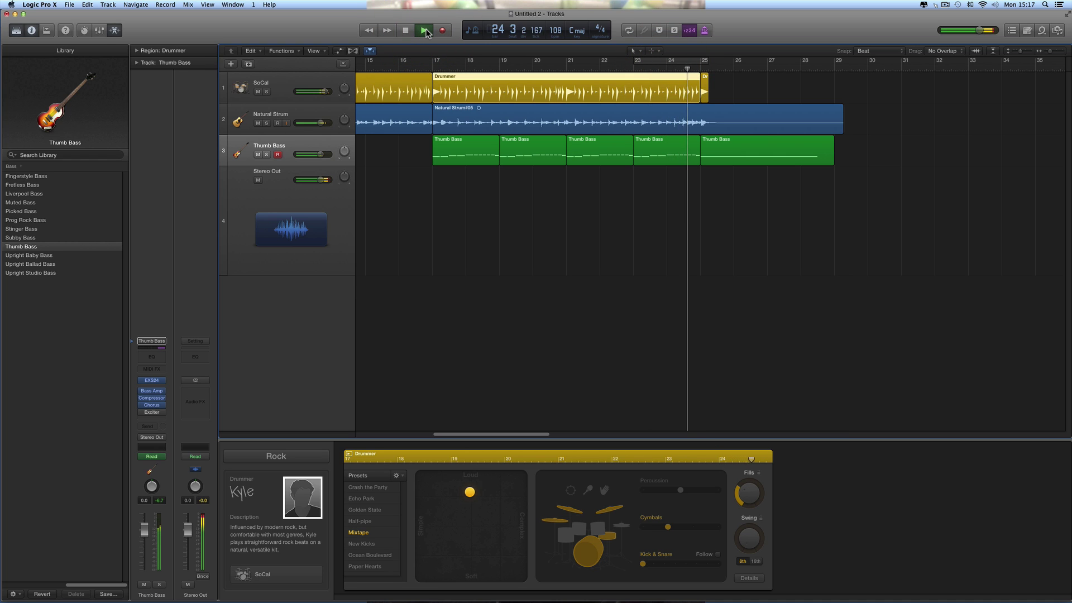
left_click(425, 29)
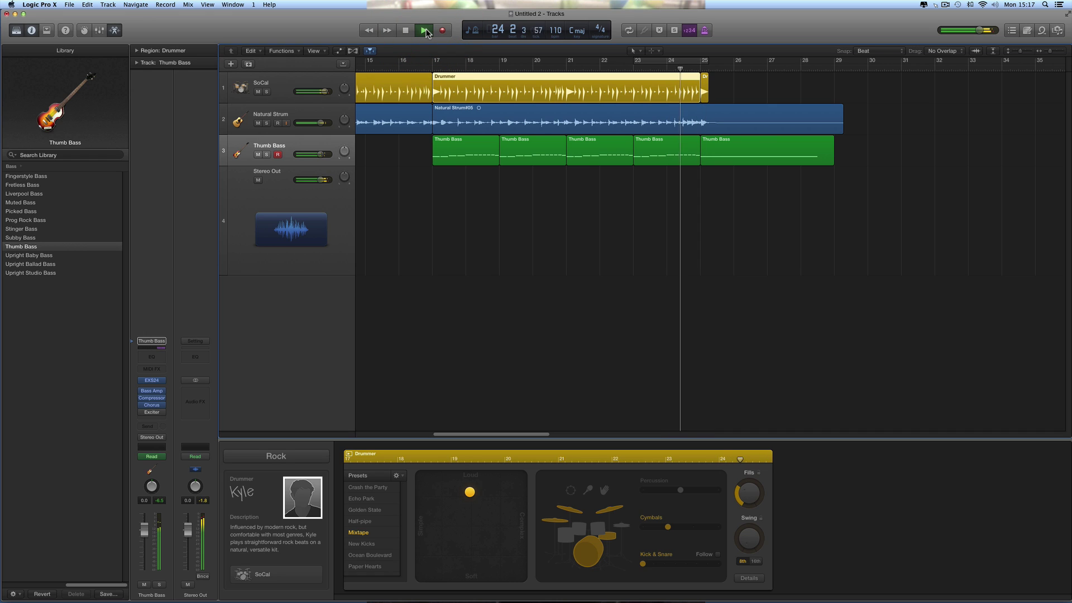
left_click(425, 28)
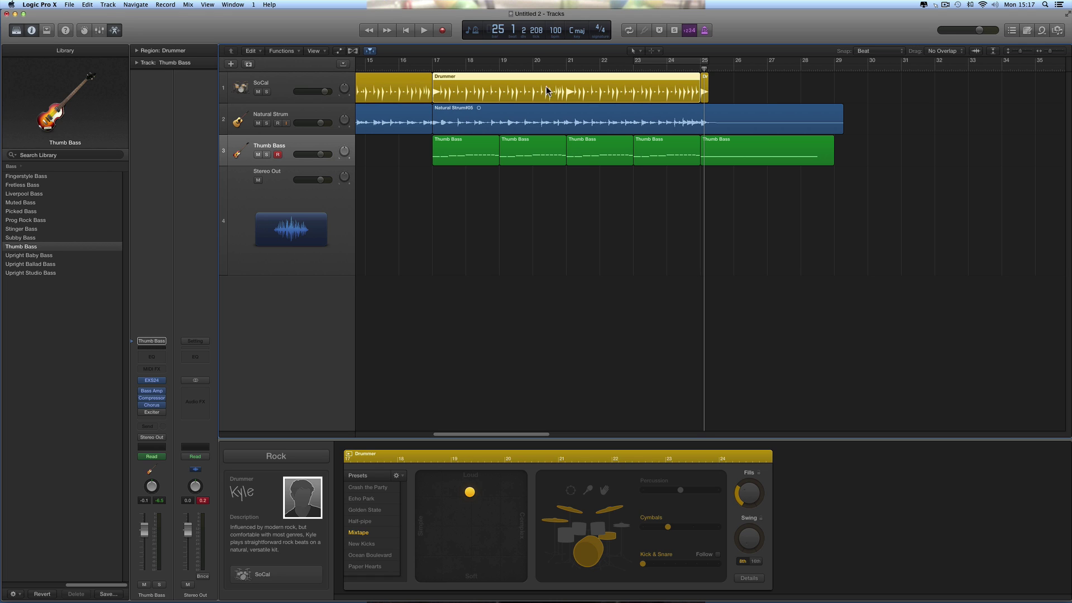
Step: Split the Drummer region at bar 21, keeping the notes that cross the split point
left_click(636, 53)
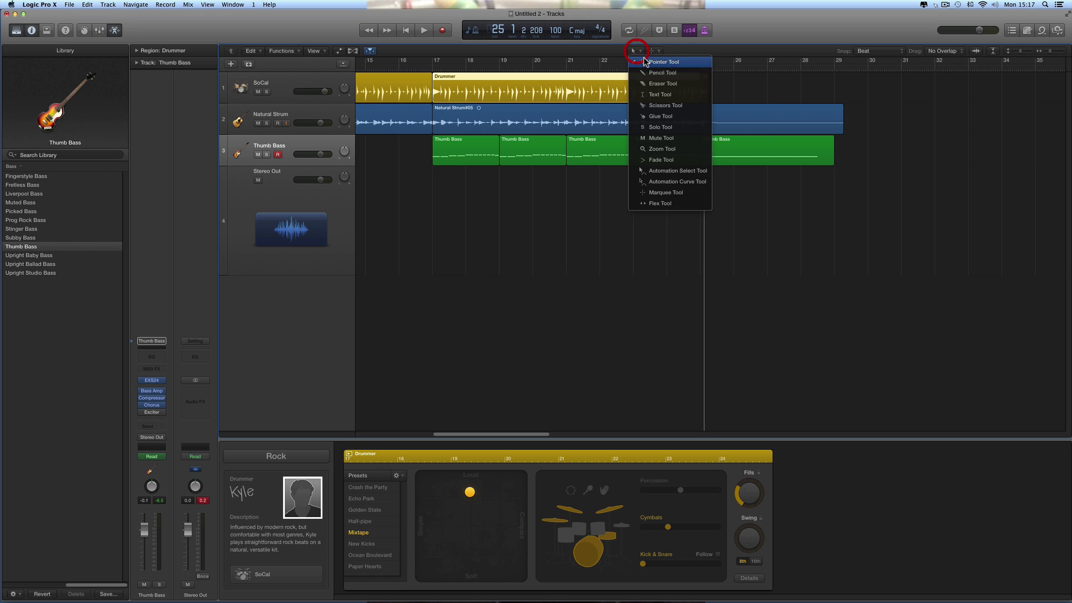
left_click(648, 107)
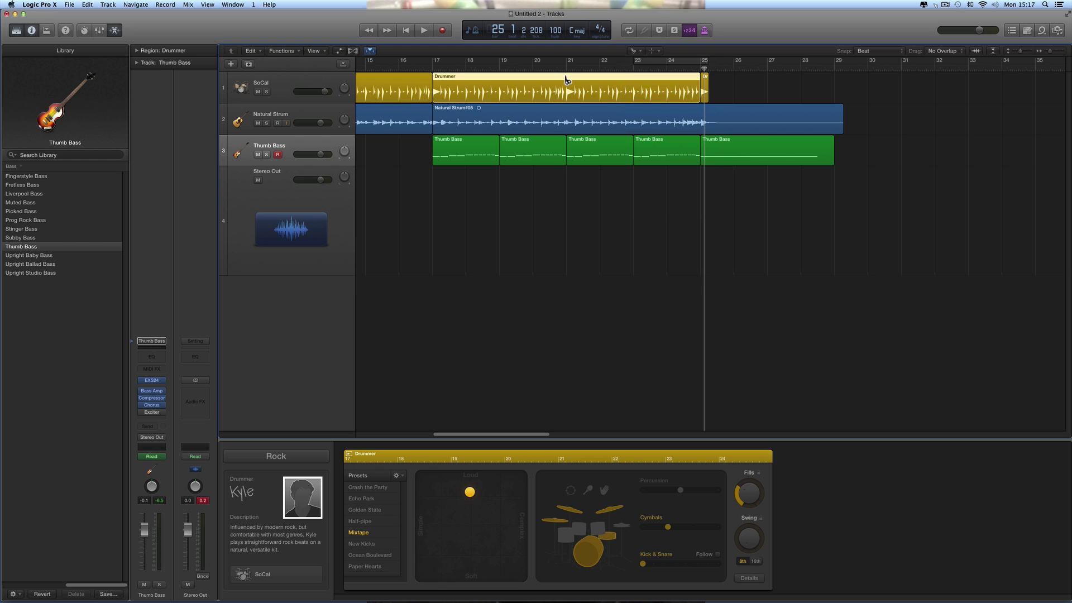
left_click(565, 78)
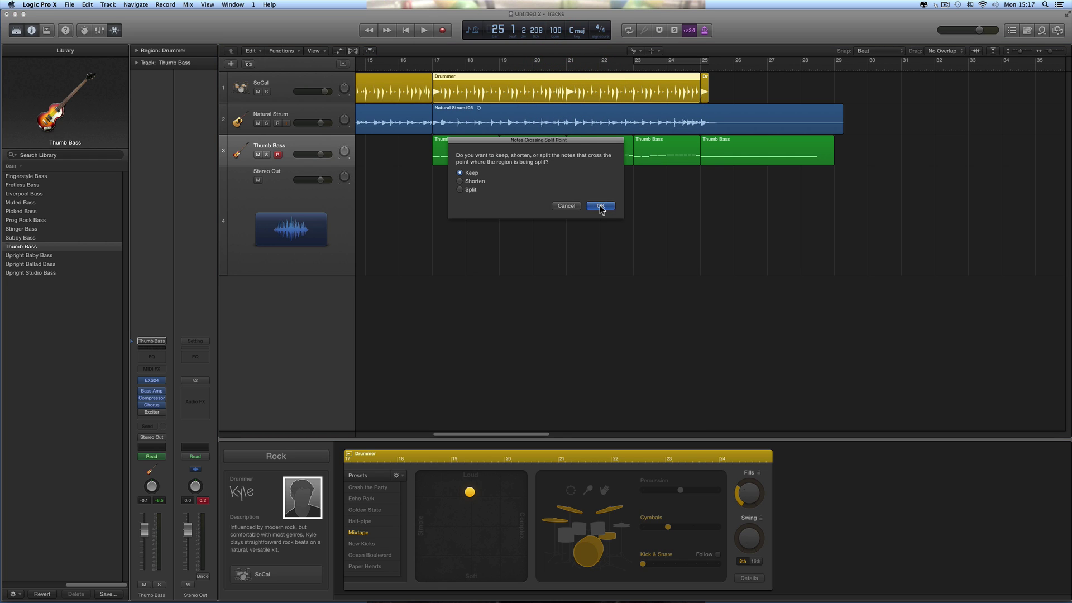
left_click(595, 206)
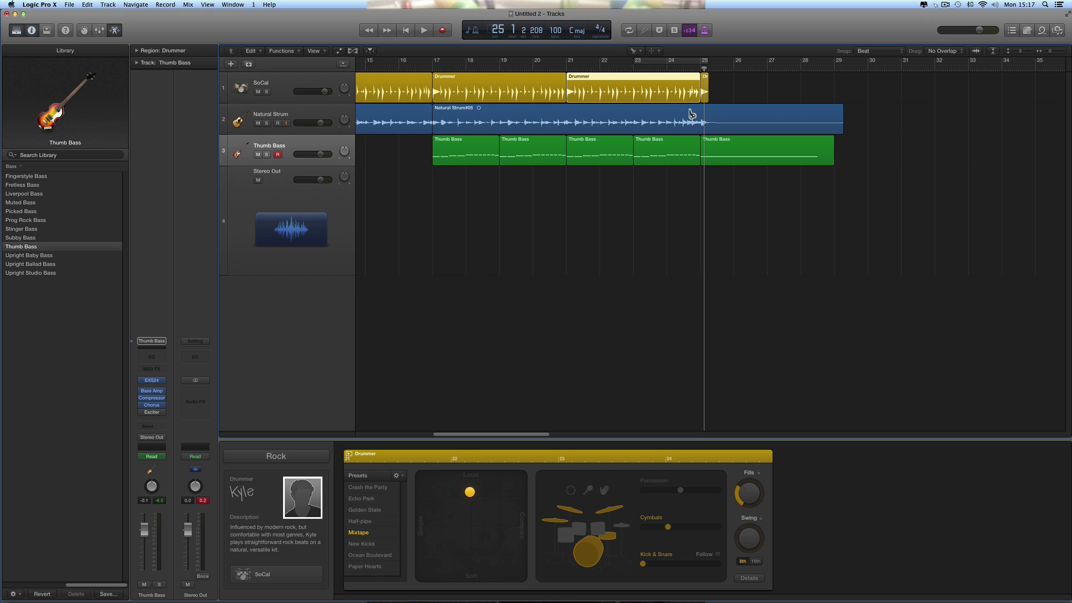
Step: Turn the Fills down to the minimum for the Drummer region spanning bars 17 to 21
left_click(633, 50)
left_click(647, 60)
left_click(541, 89)
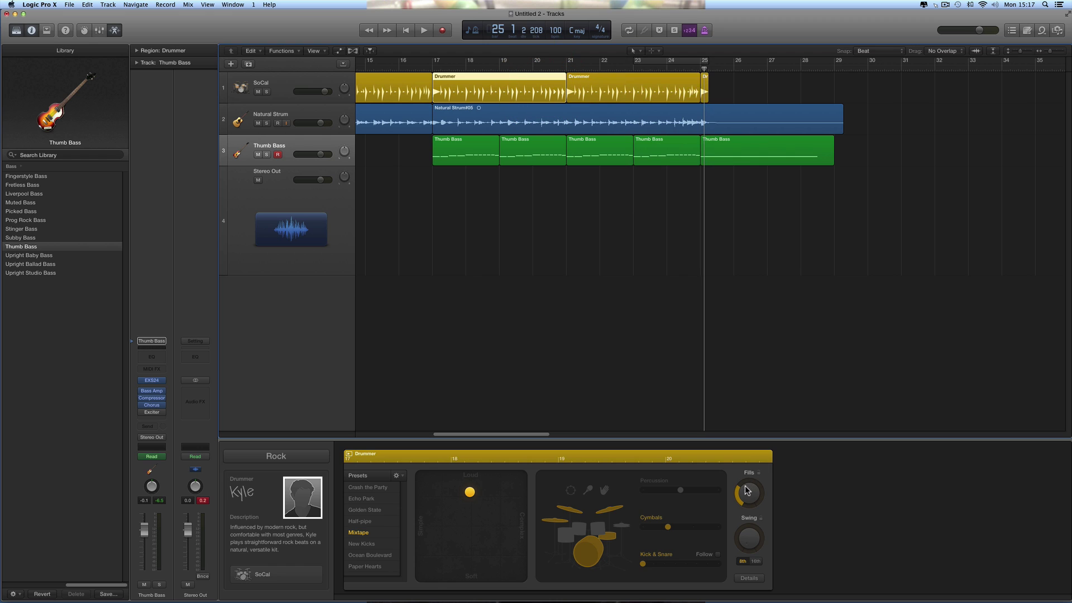
left_click_drag(748, 490, 759, 511)
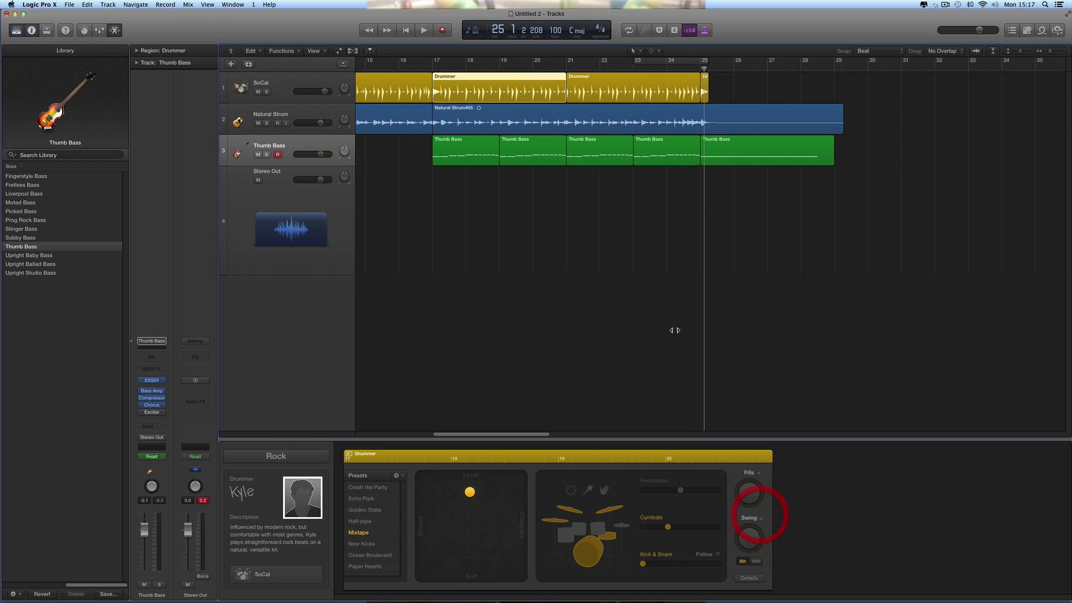
Step: Play from bar 17 to audition the drum part with its fills reduced
left_click(430, 65)
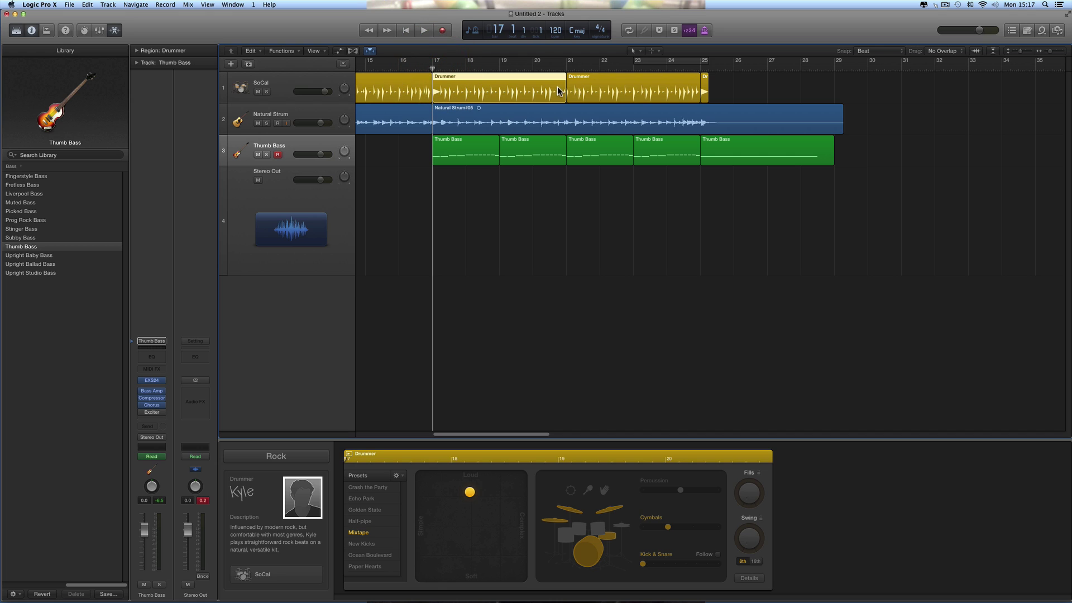
left_click(424, 32)
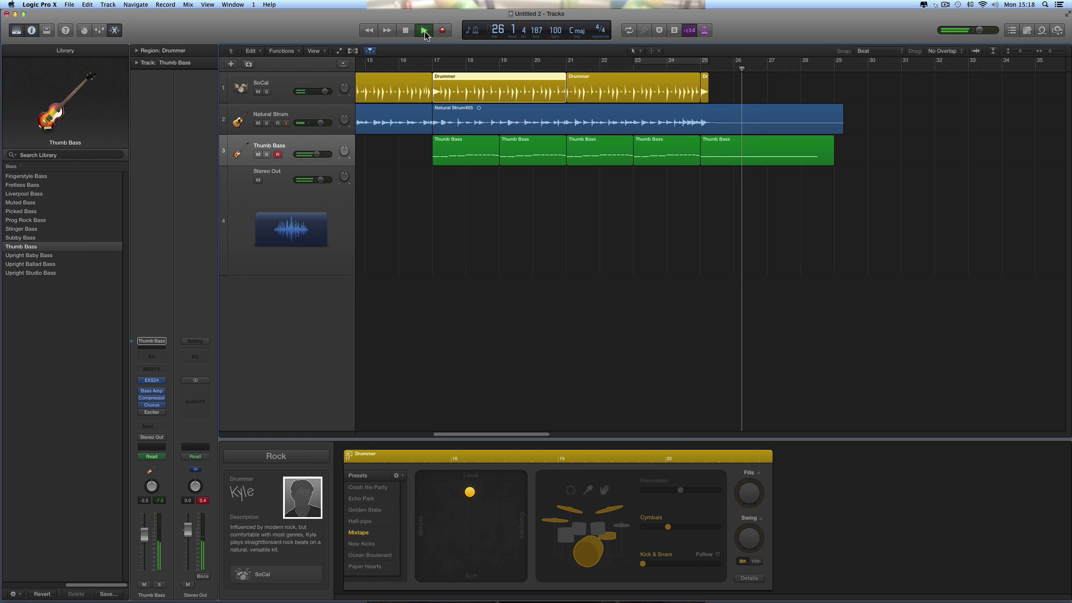
left_click(424, 31)
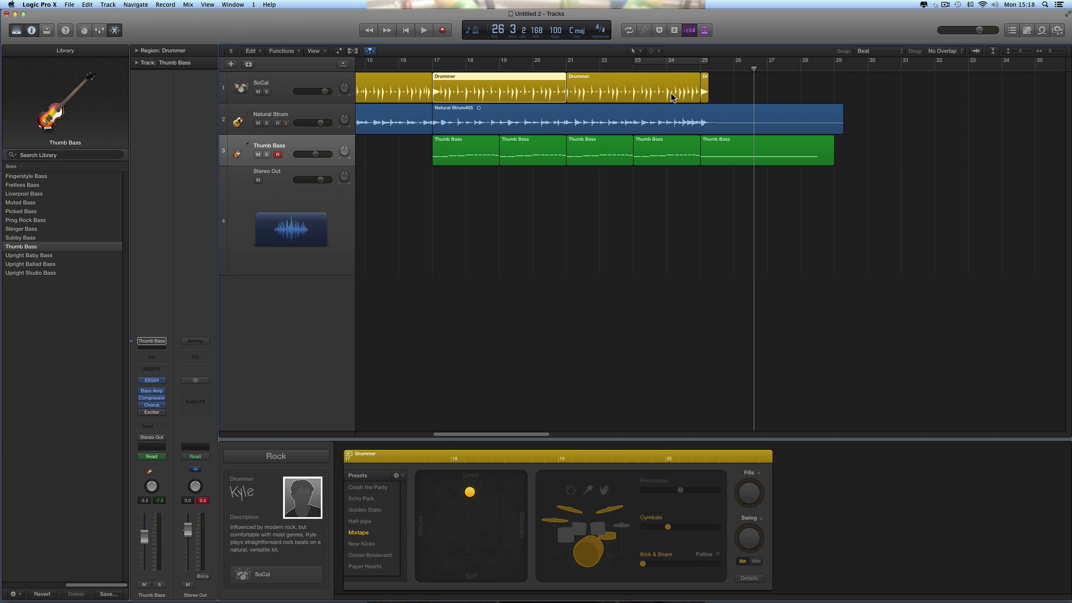
Step: Compare the Drummer regions at bars 17 and 21, then play the section from bar 17 through to the song's end
left_click(495, 87)
left_click(682, 91)
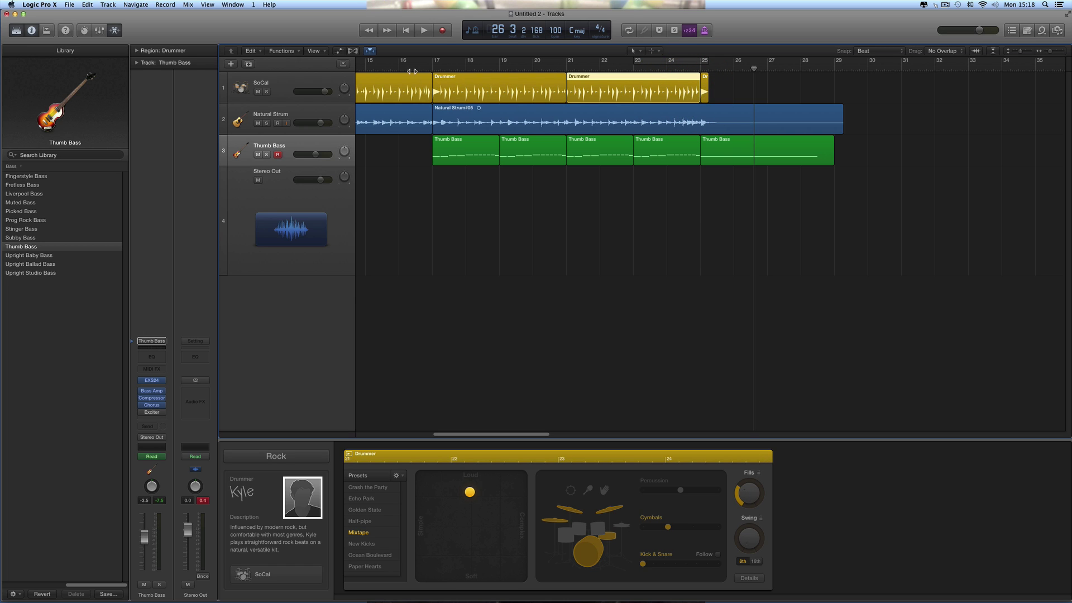
left_click(432, 65)
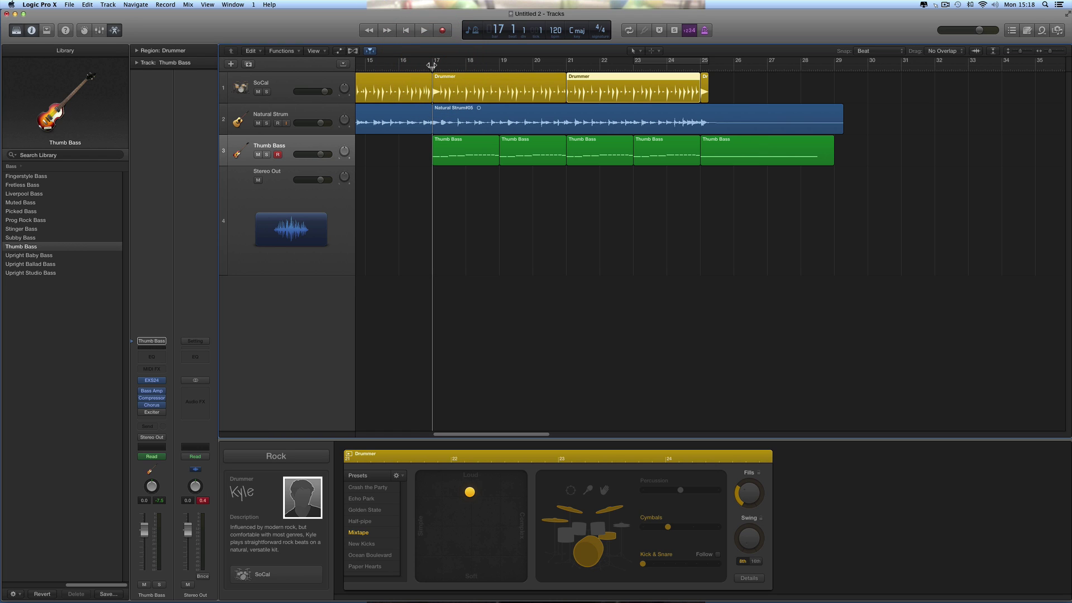
key("space")
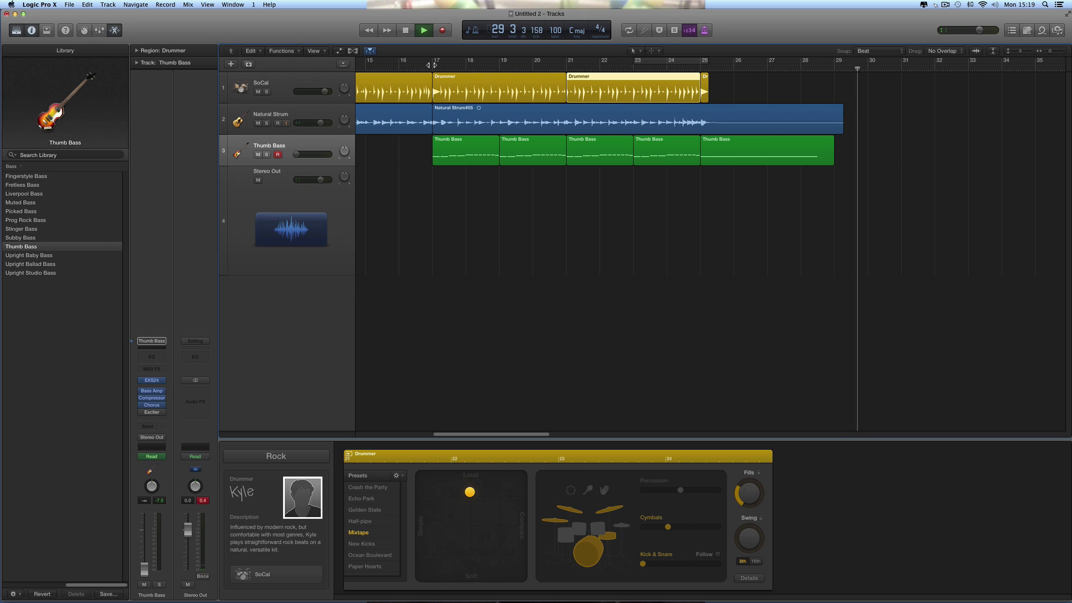
key("space")
scroll(566, 82, "left", 5)
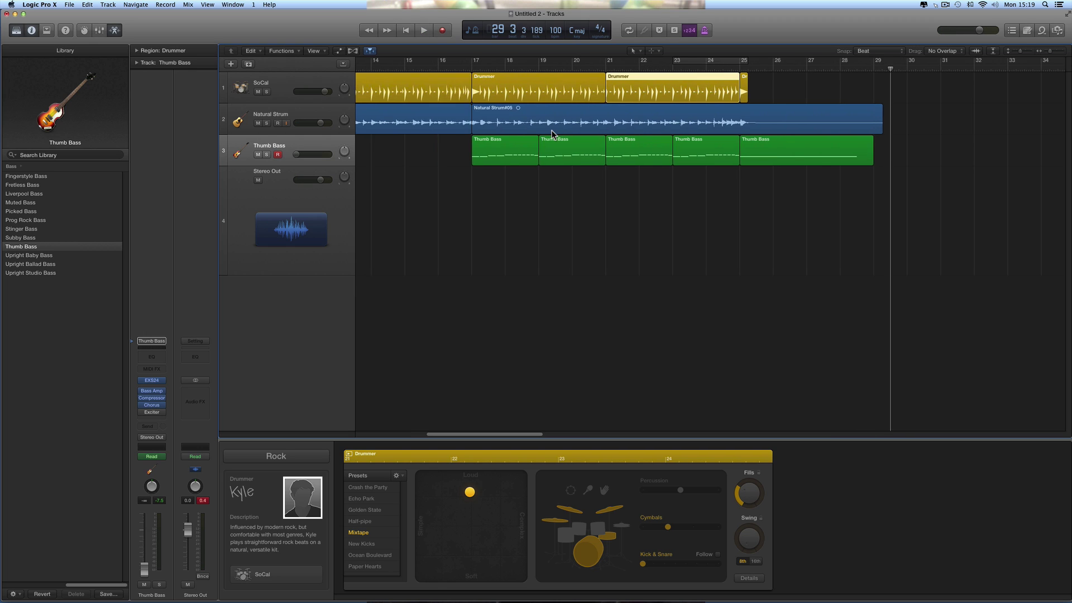